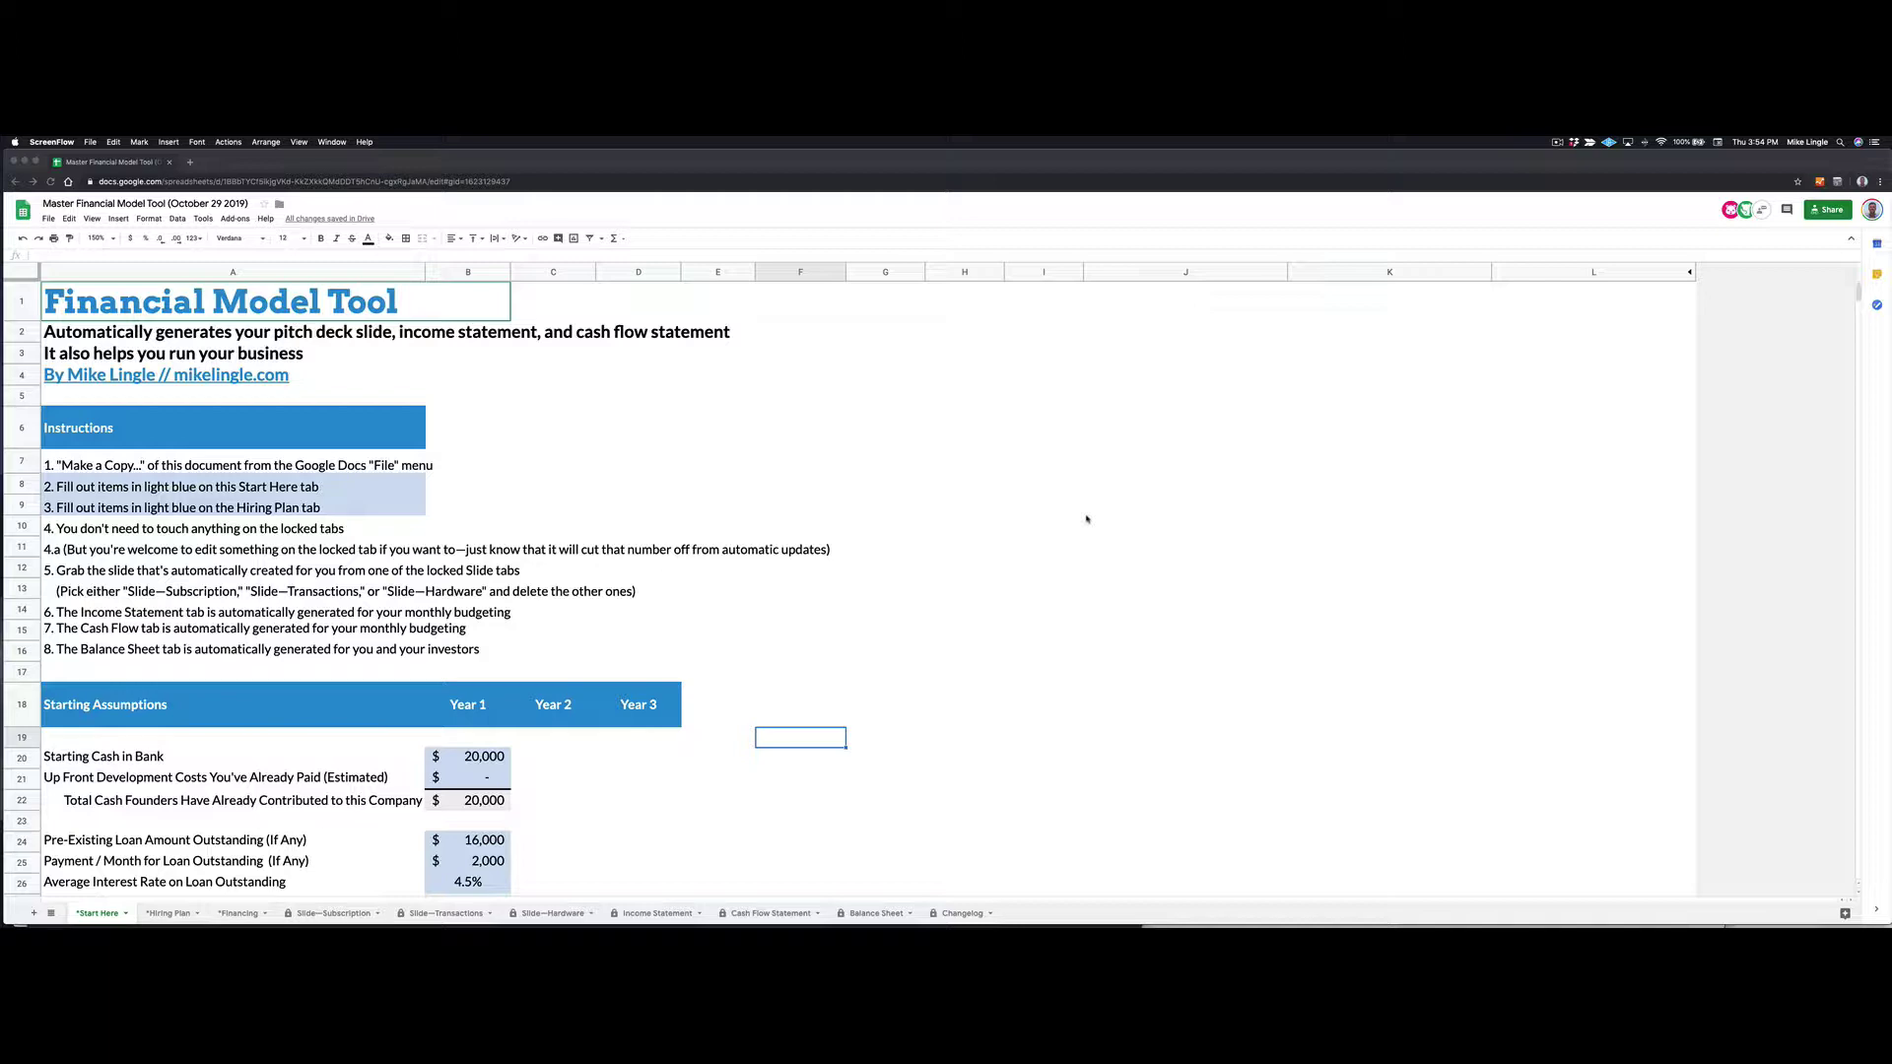
- Open the Income Statement and review it back up to the Revenue section showing Founder revenue
left_click(656, 914)
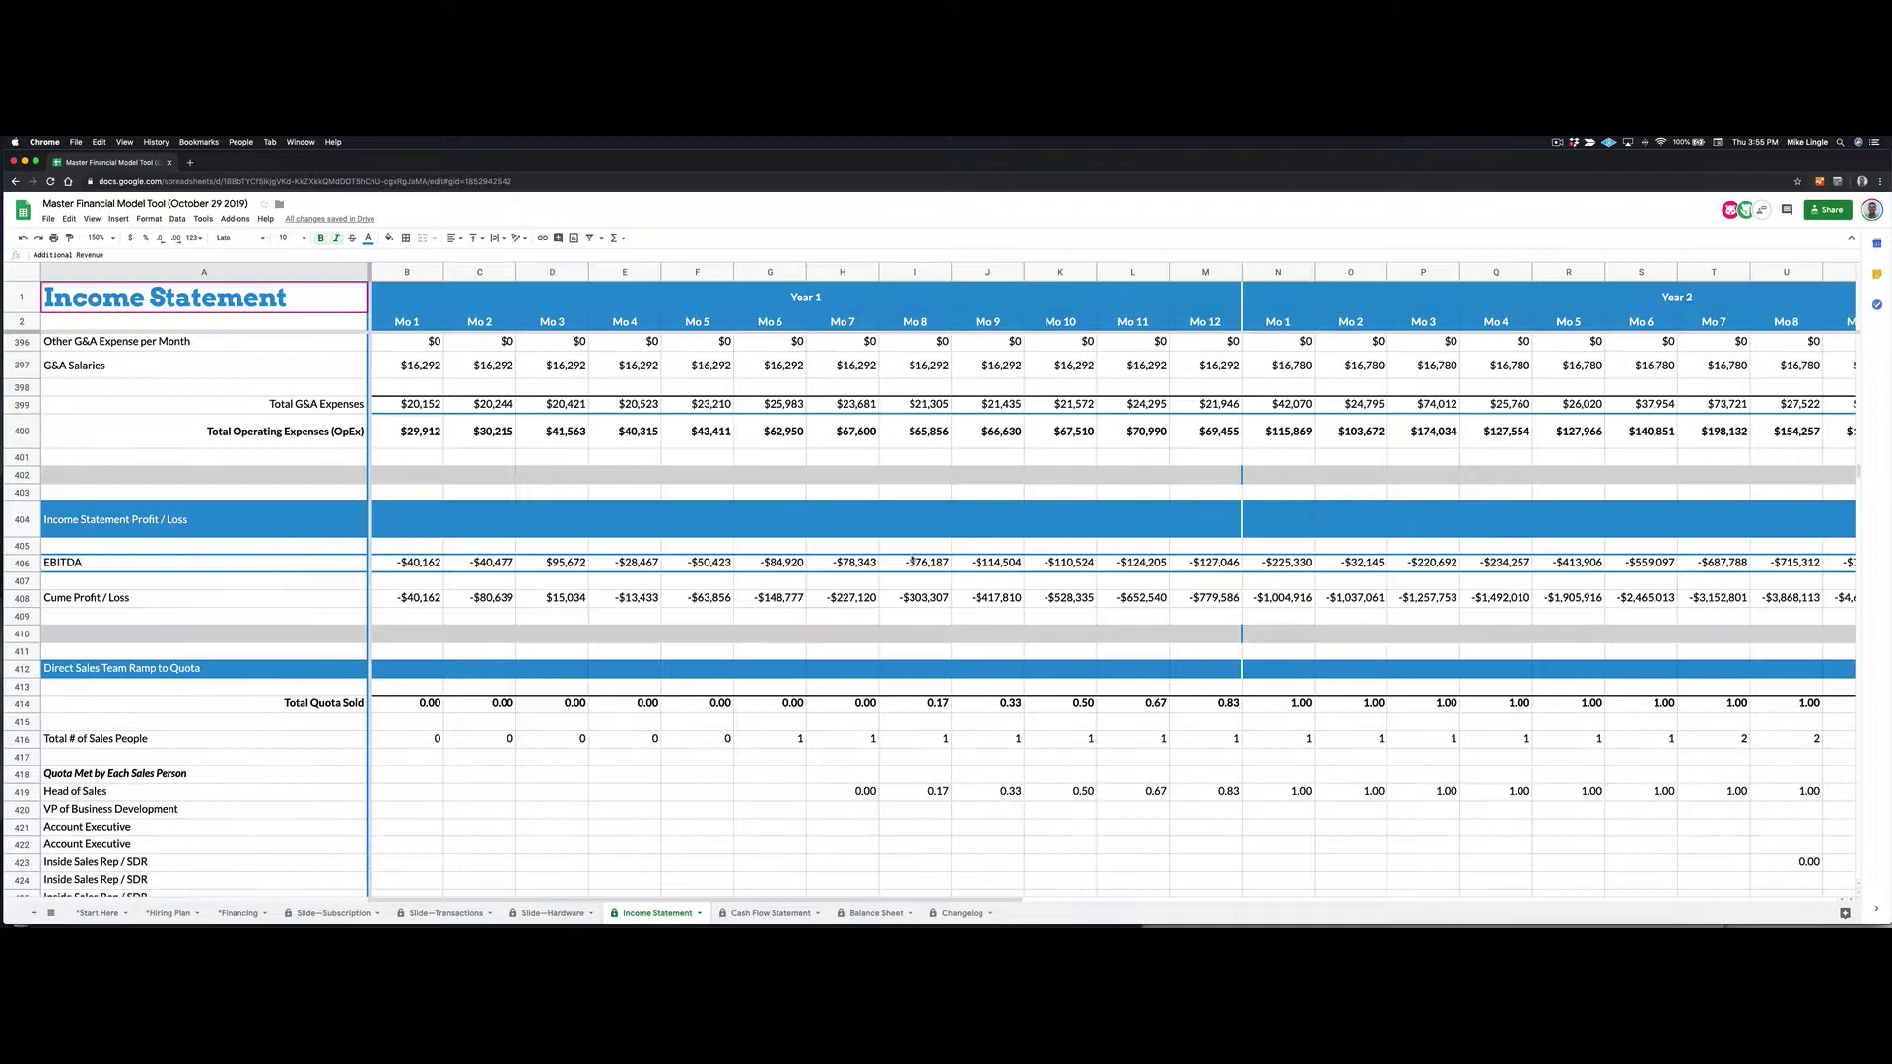
scroll(871, 462, "down", 3)
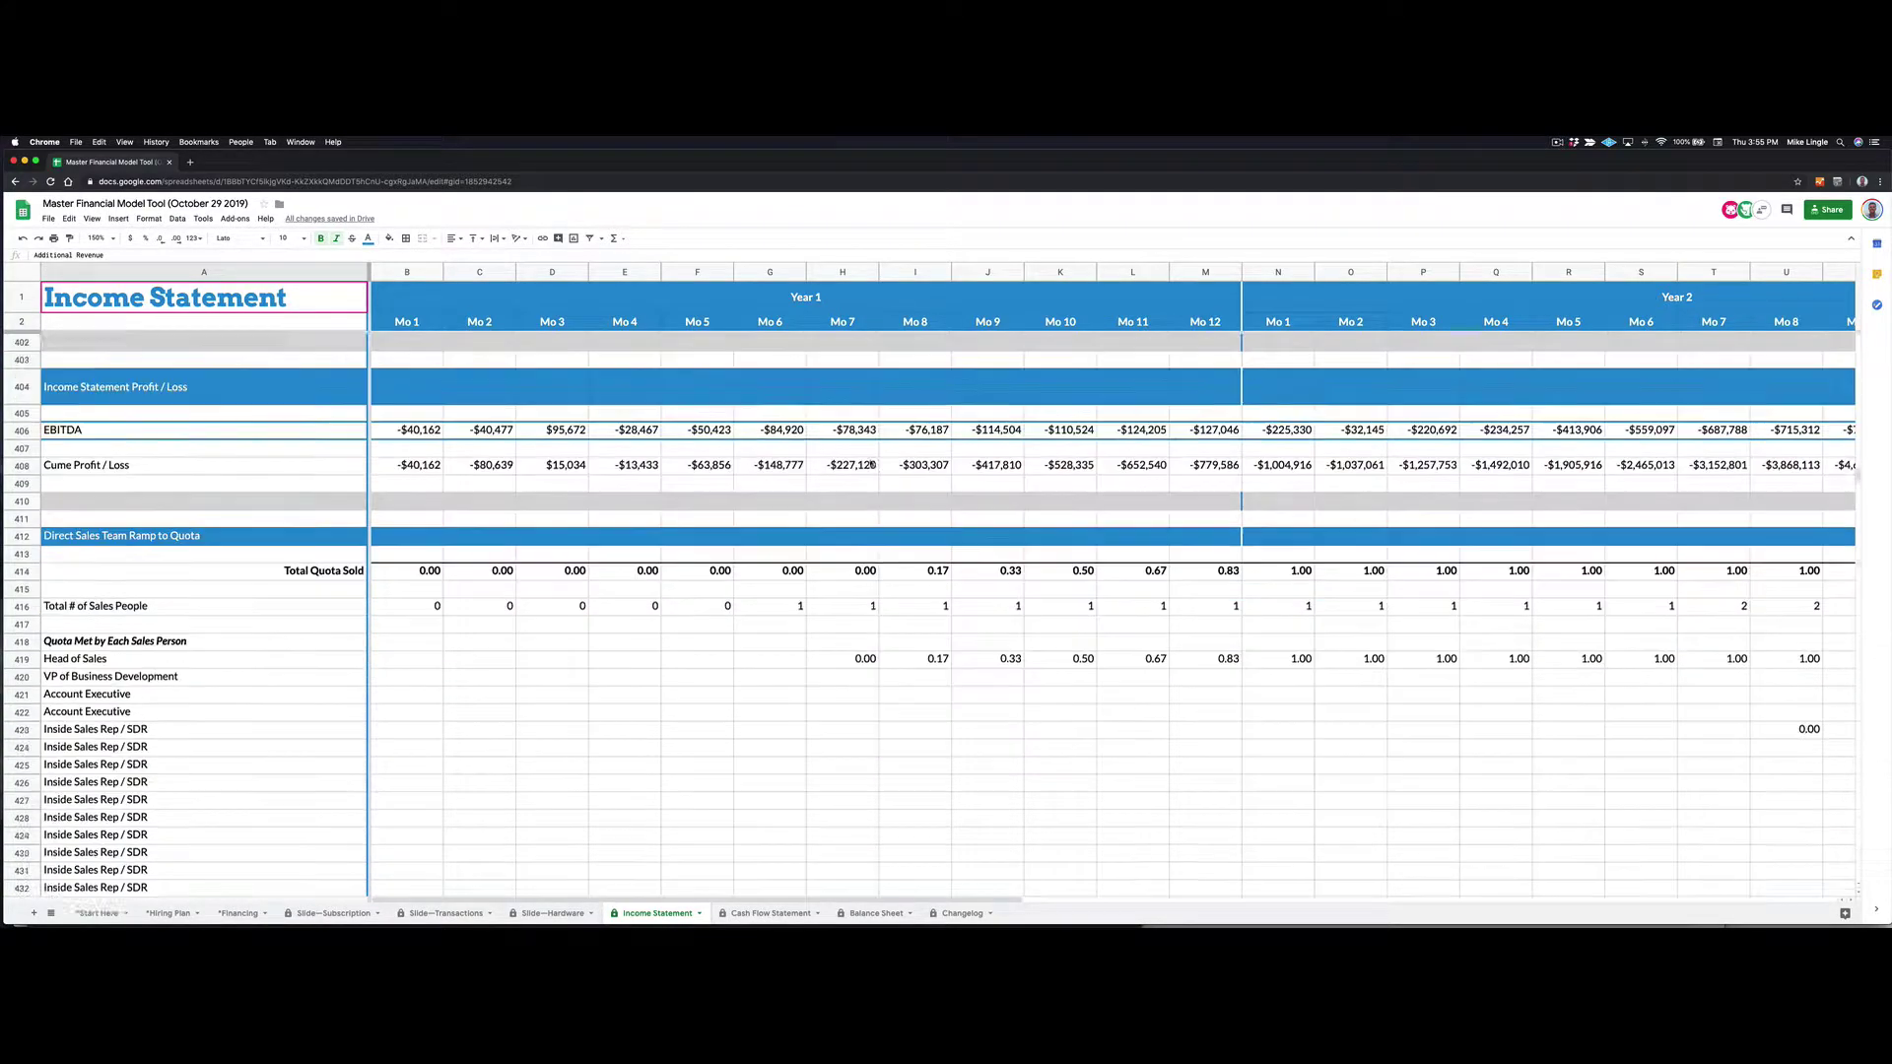
scroll(882, 483, "up", 15)
scroll(890, 496, "up", 20)
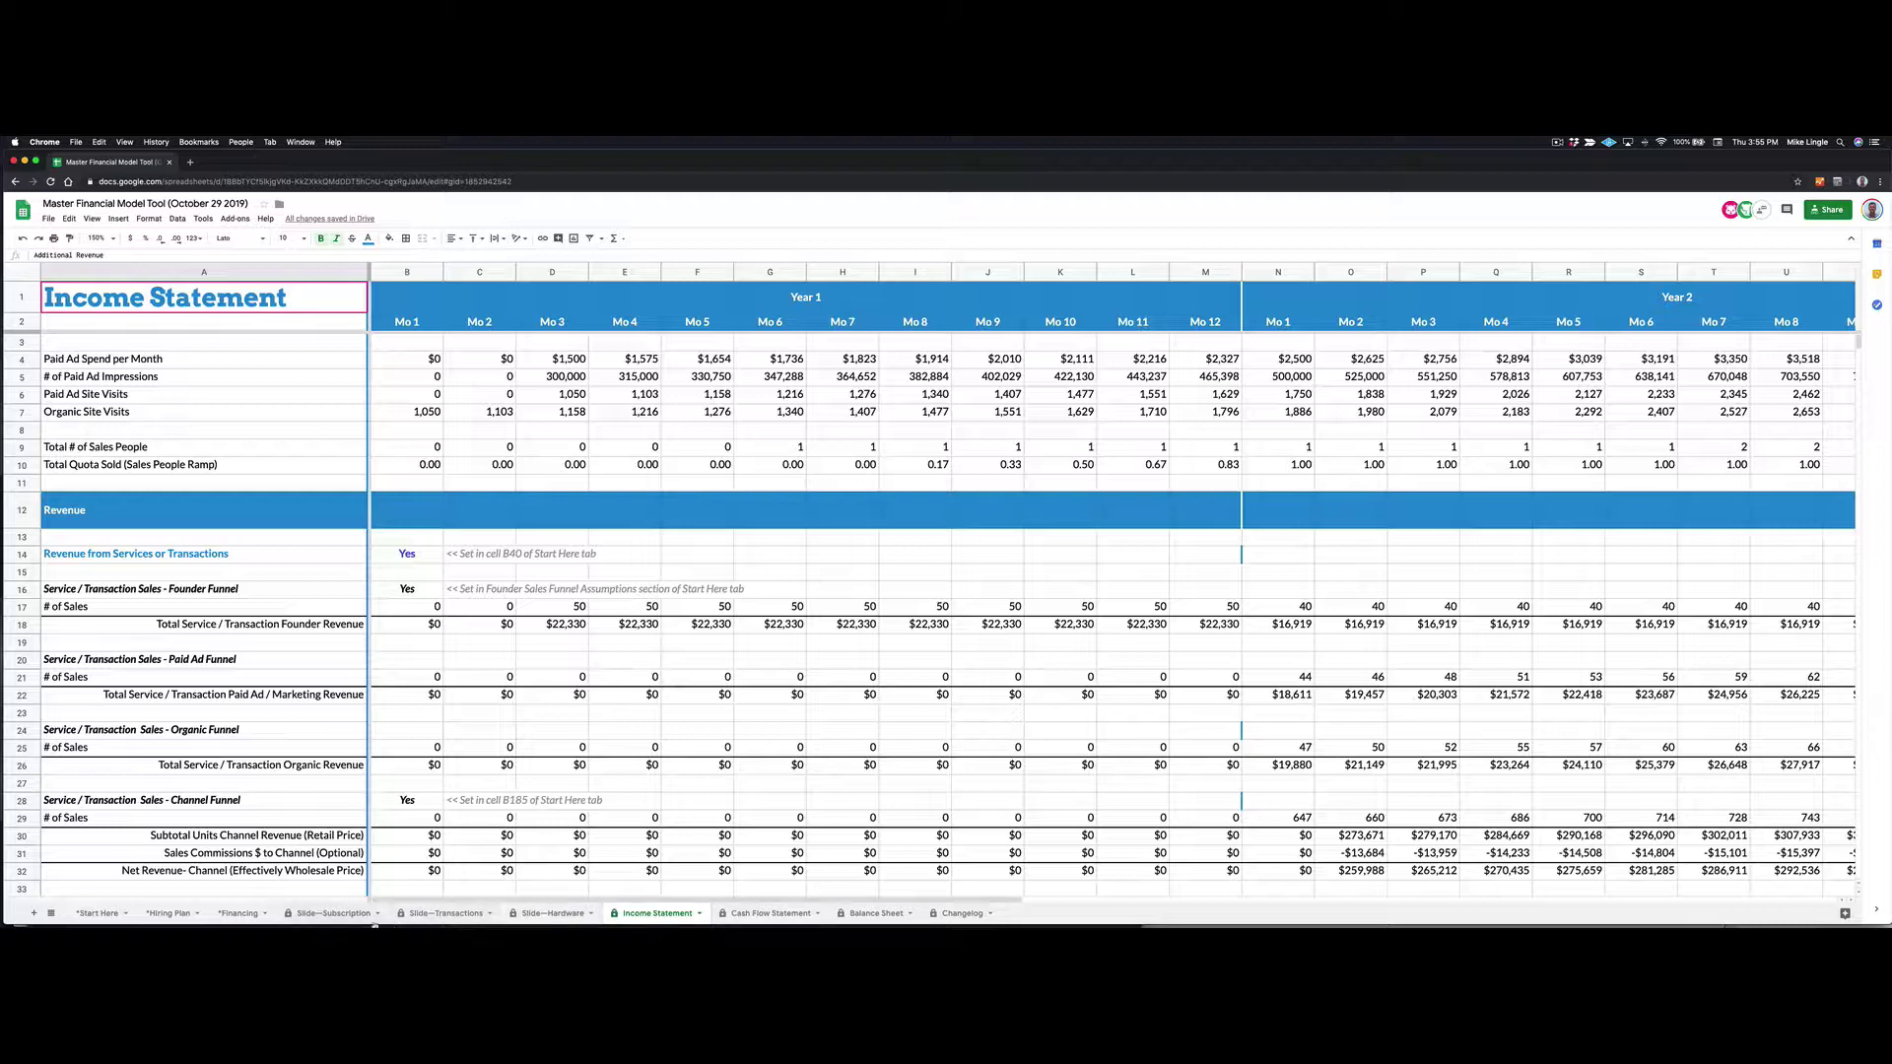
- Show the Slide—Subscription Financial Projections, with Year 3 revenue of $35,805K and cash of -$27,813K
left_click(347, 914)
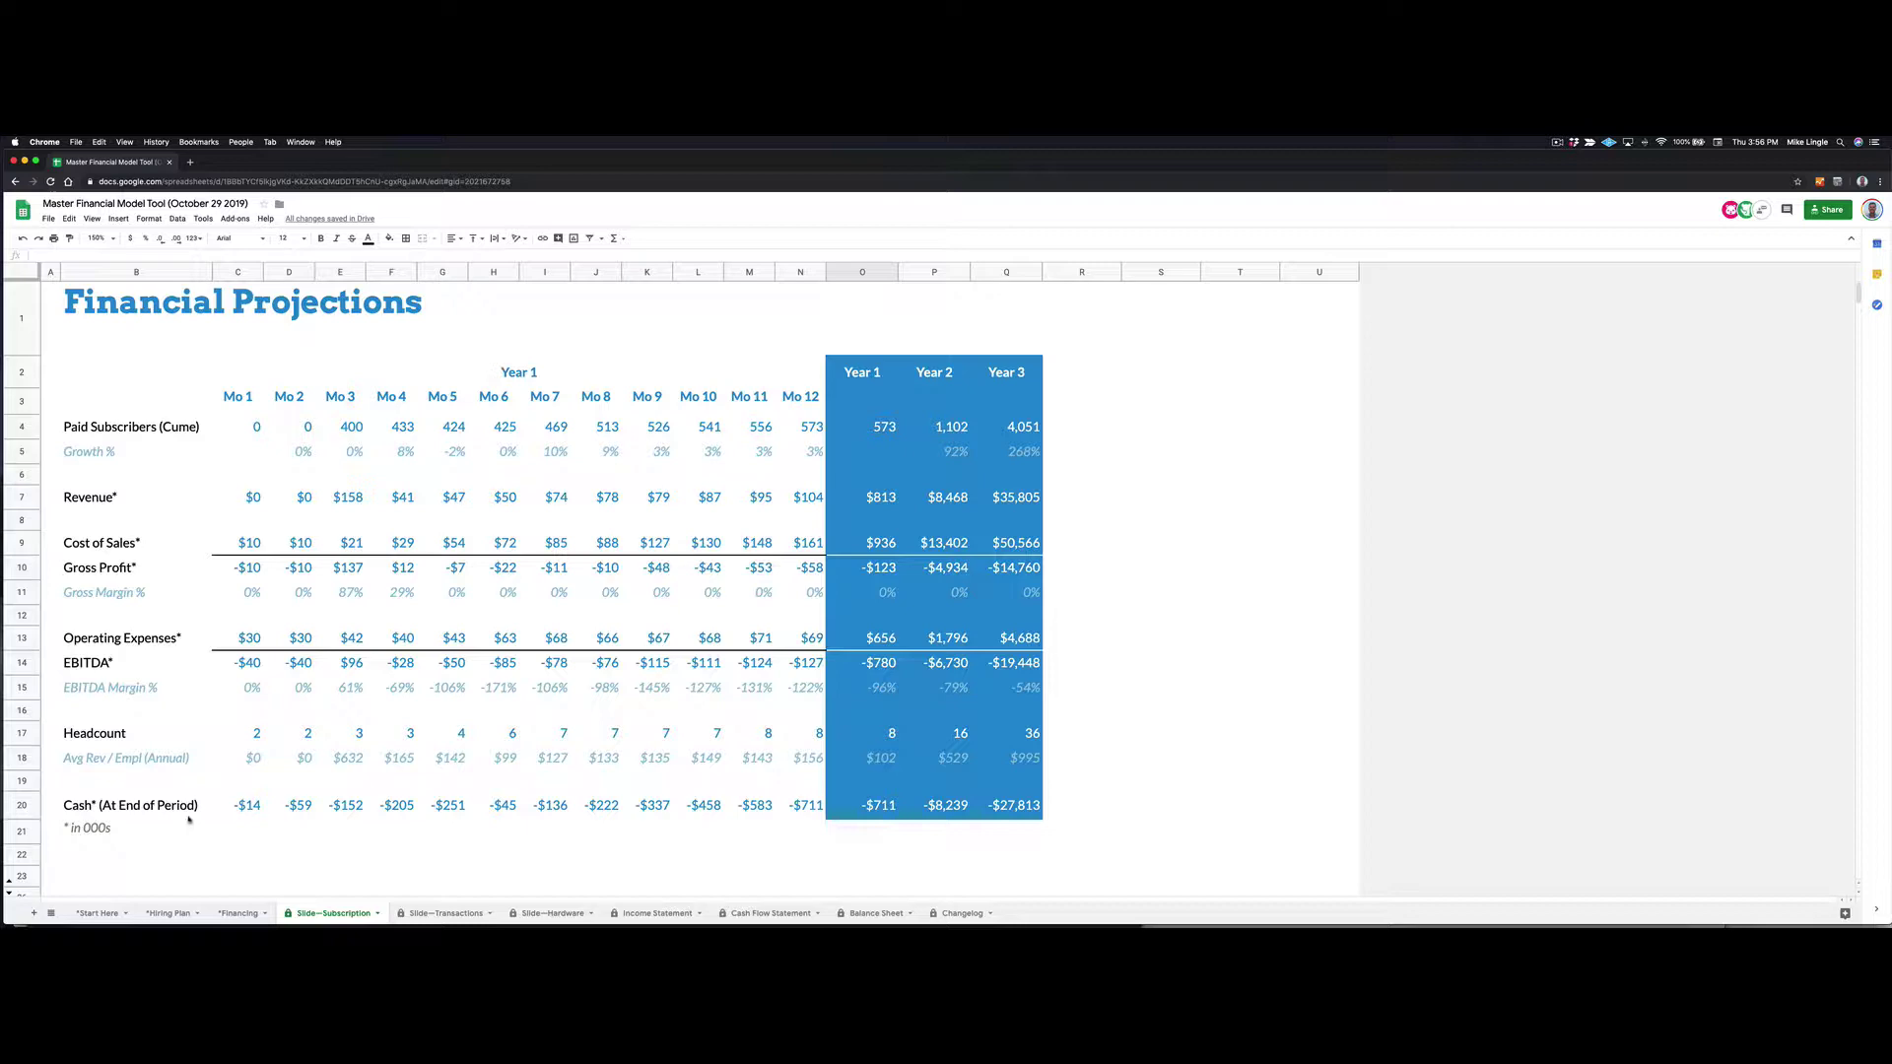
- On Start Here, answer No to the manufacturing / inventory business model question
left_click(98, 913)
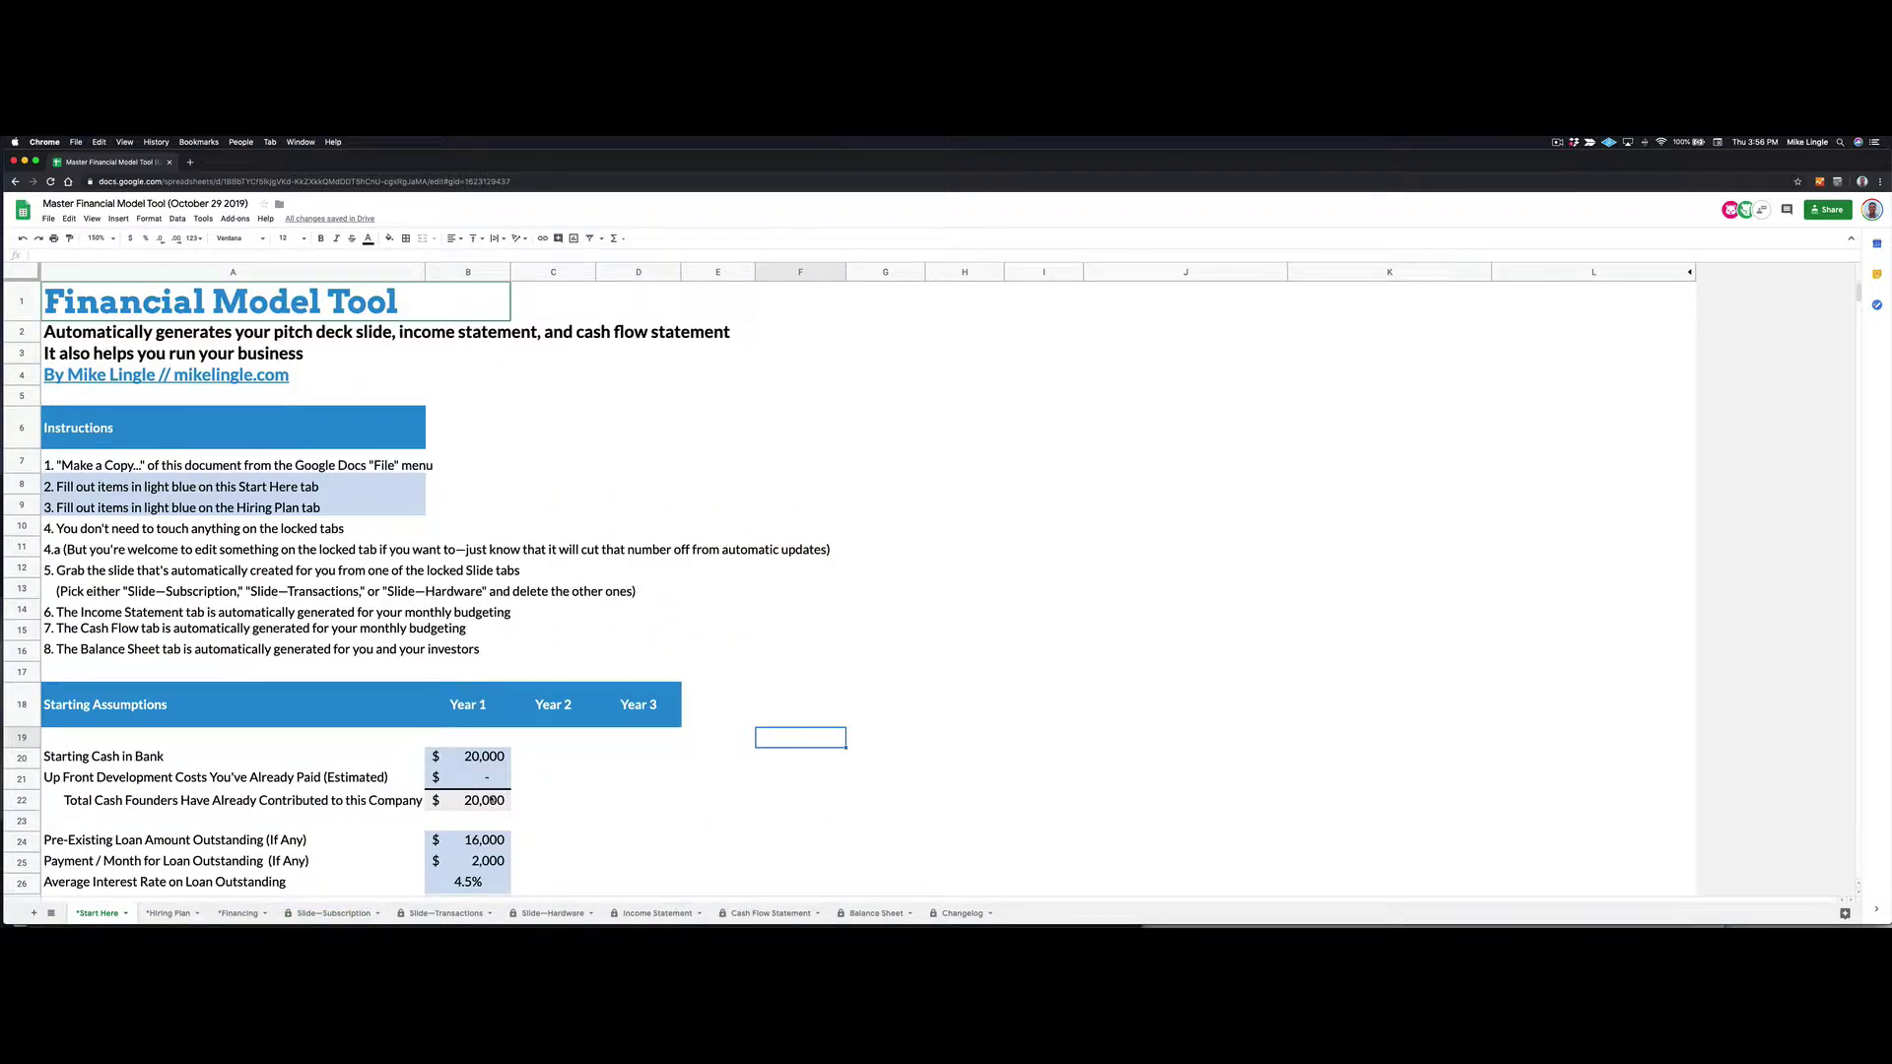
scroll(493, 800, "down", 6)
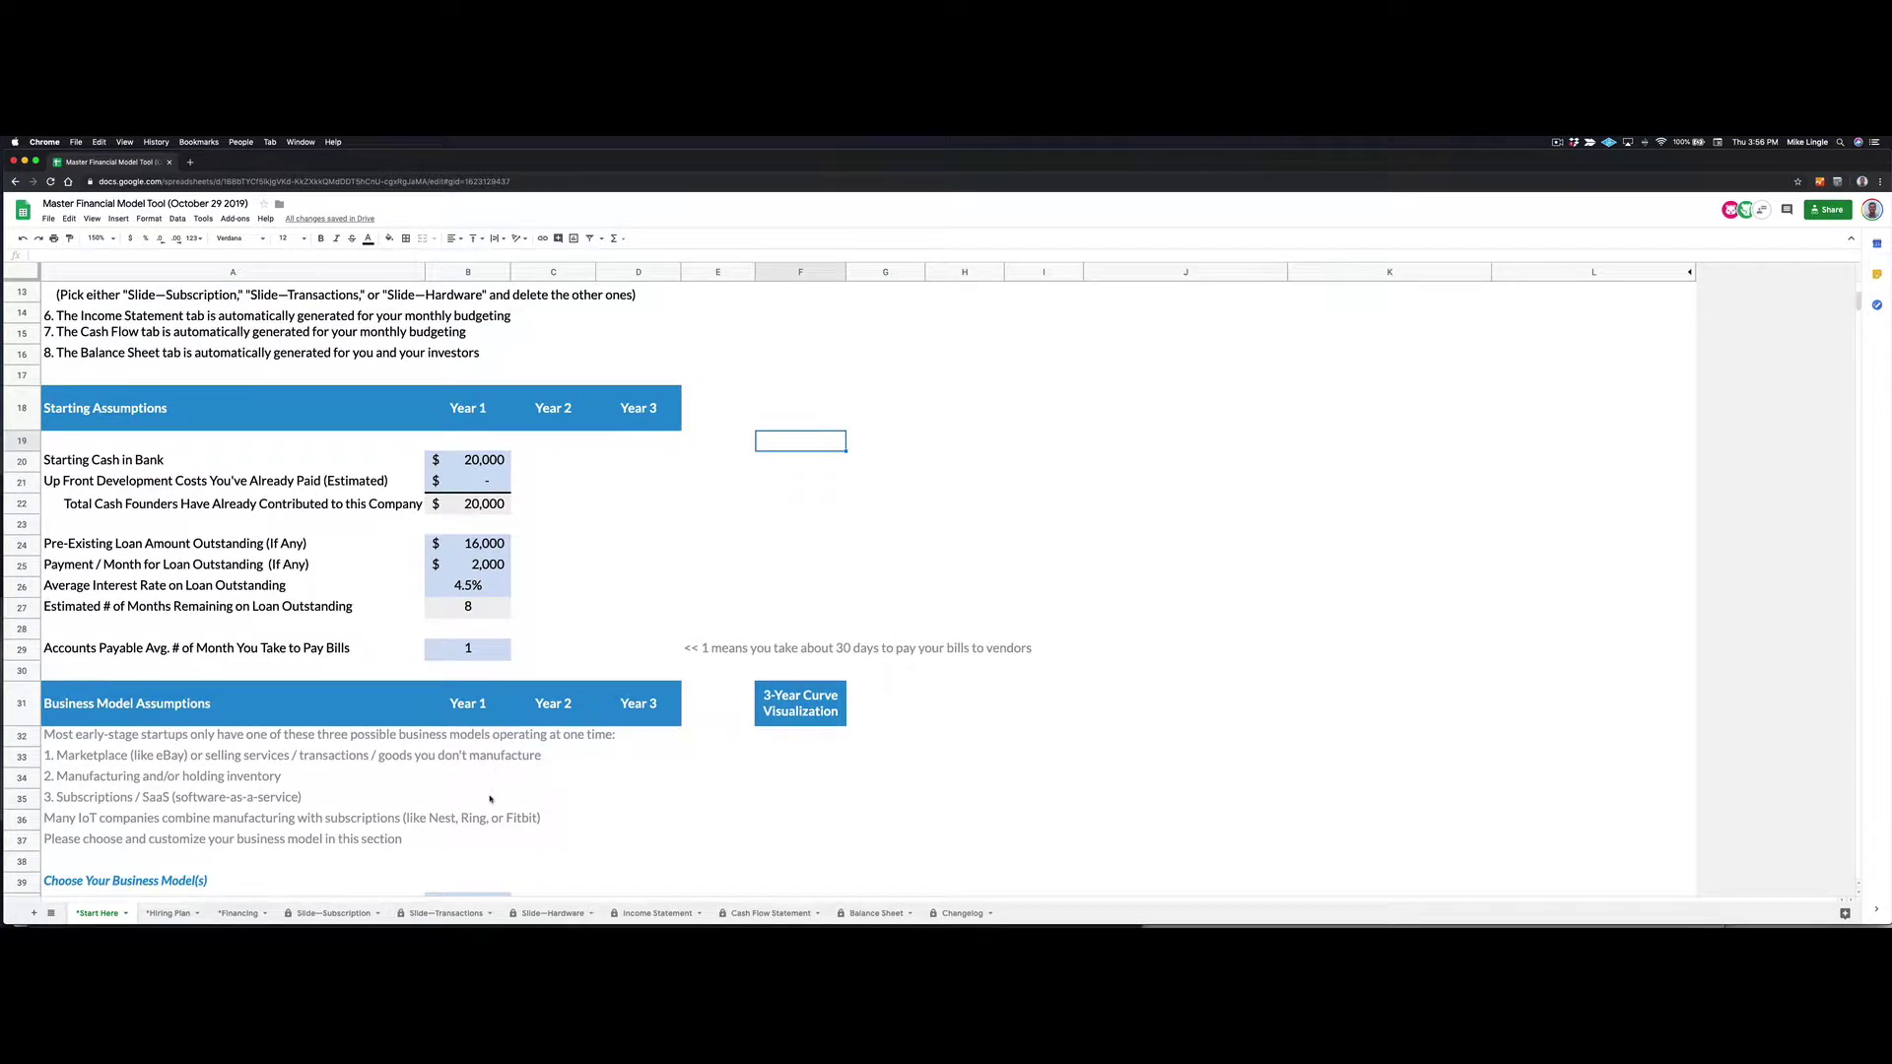
scroll(536, 804, "down", 1)
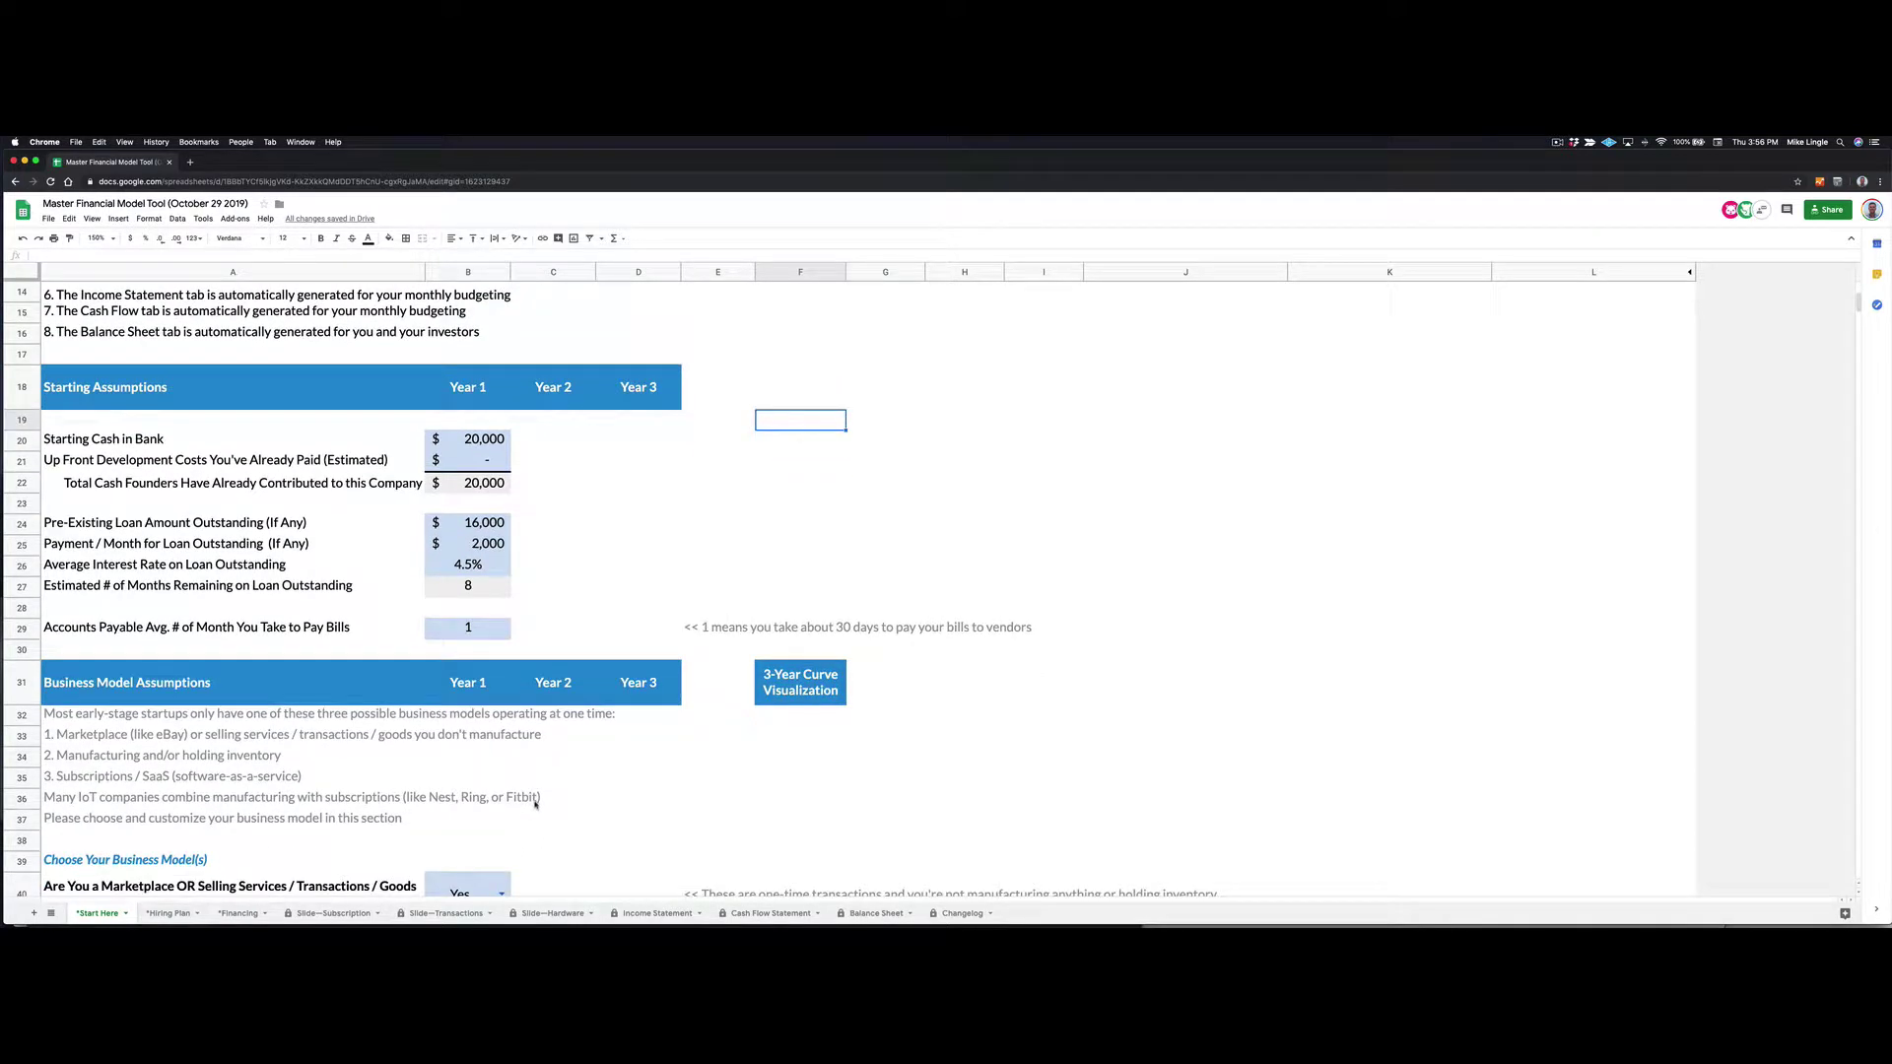
scroll(552, 789, "down", 2)
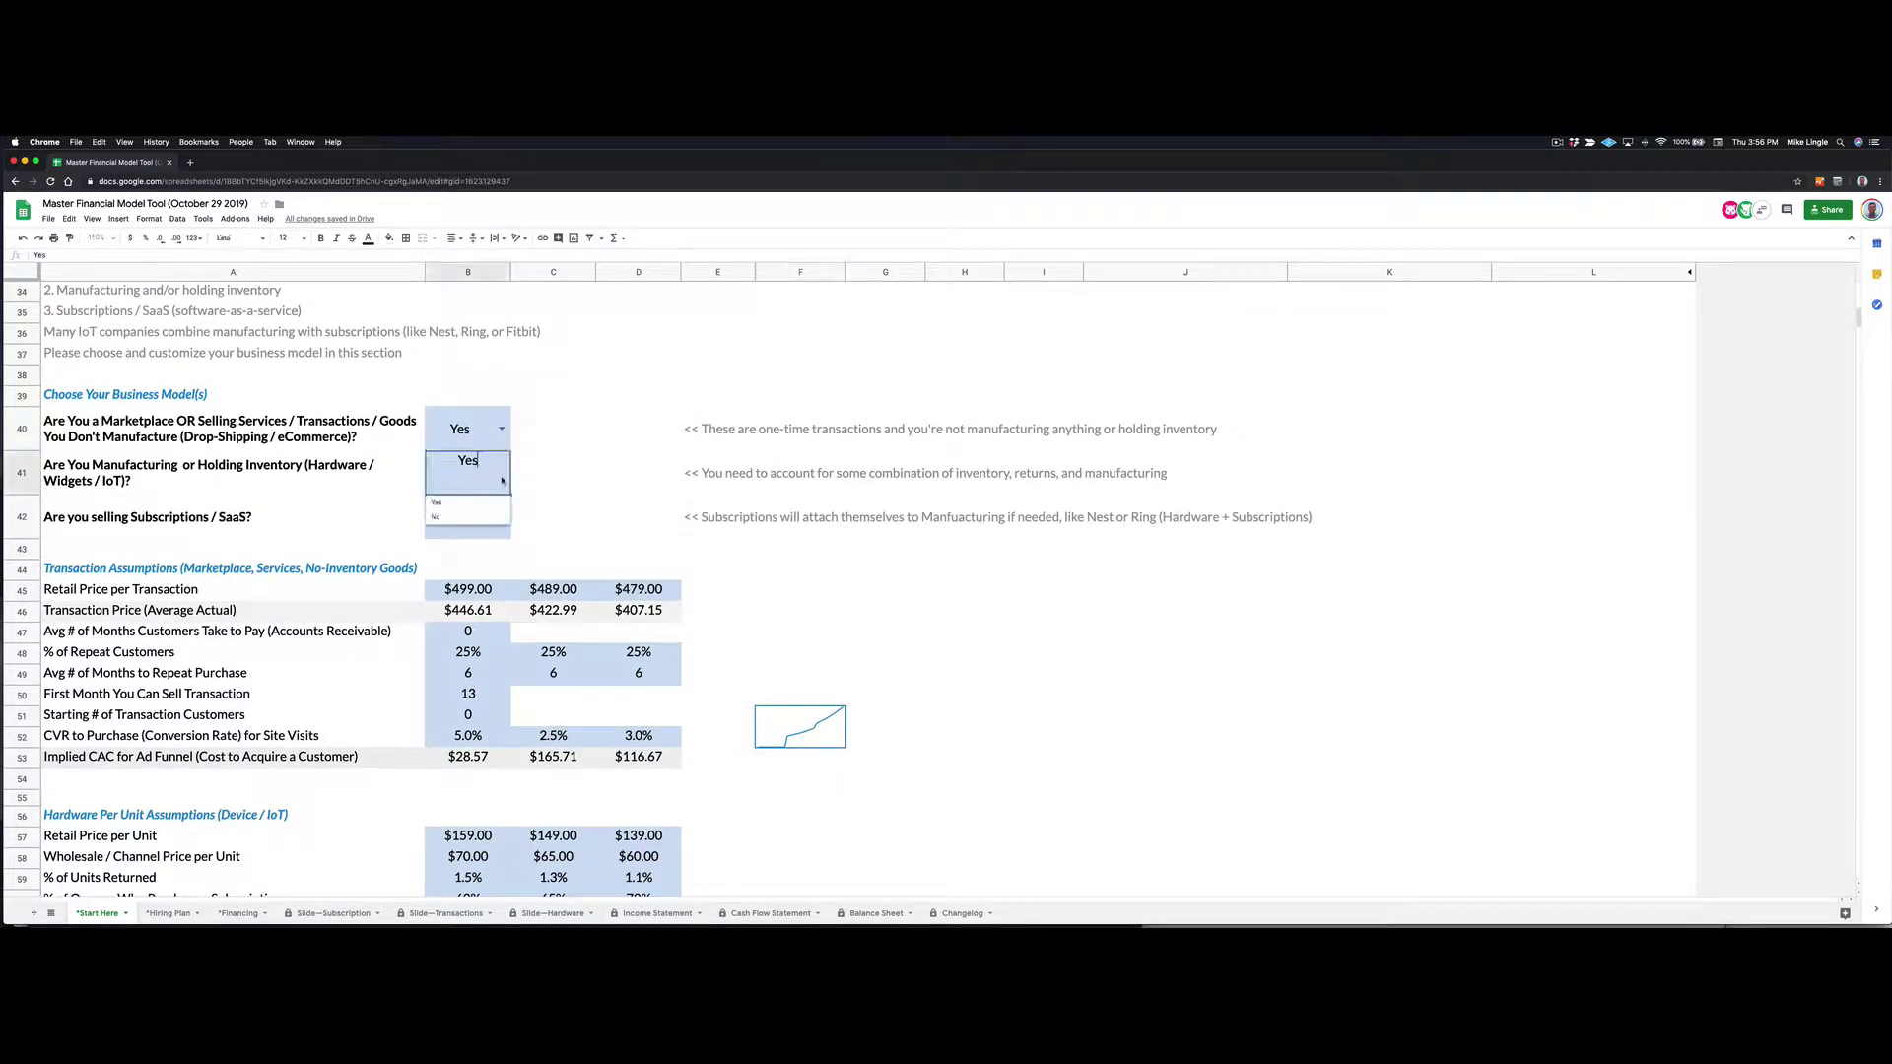
left_click(483, 516)
left_click(502, 516)
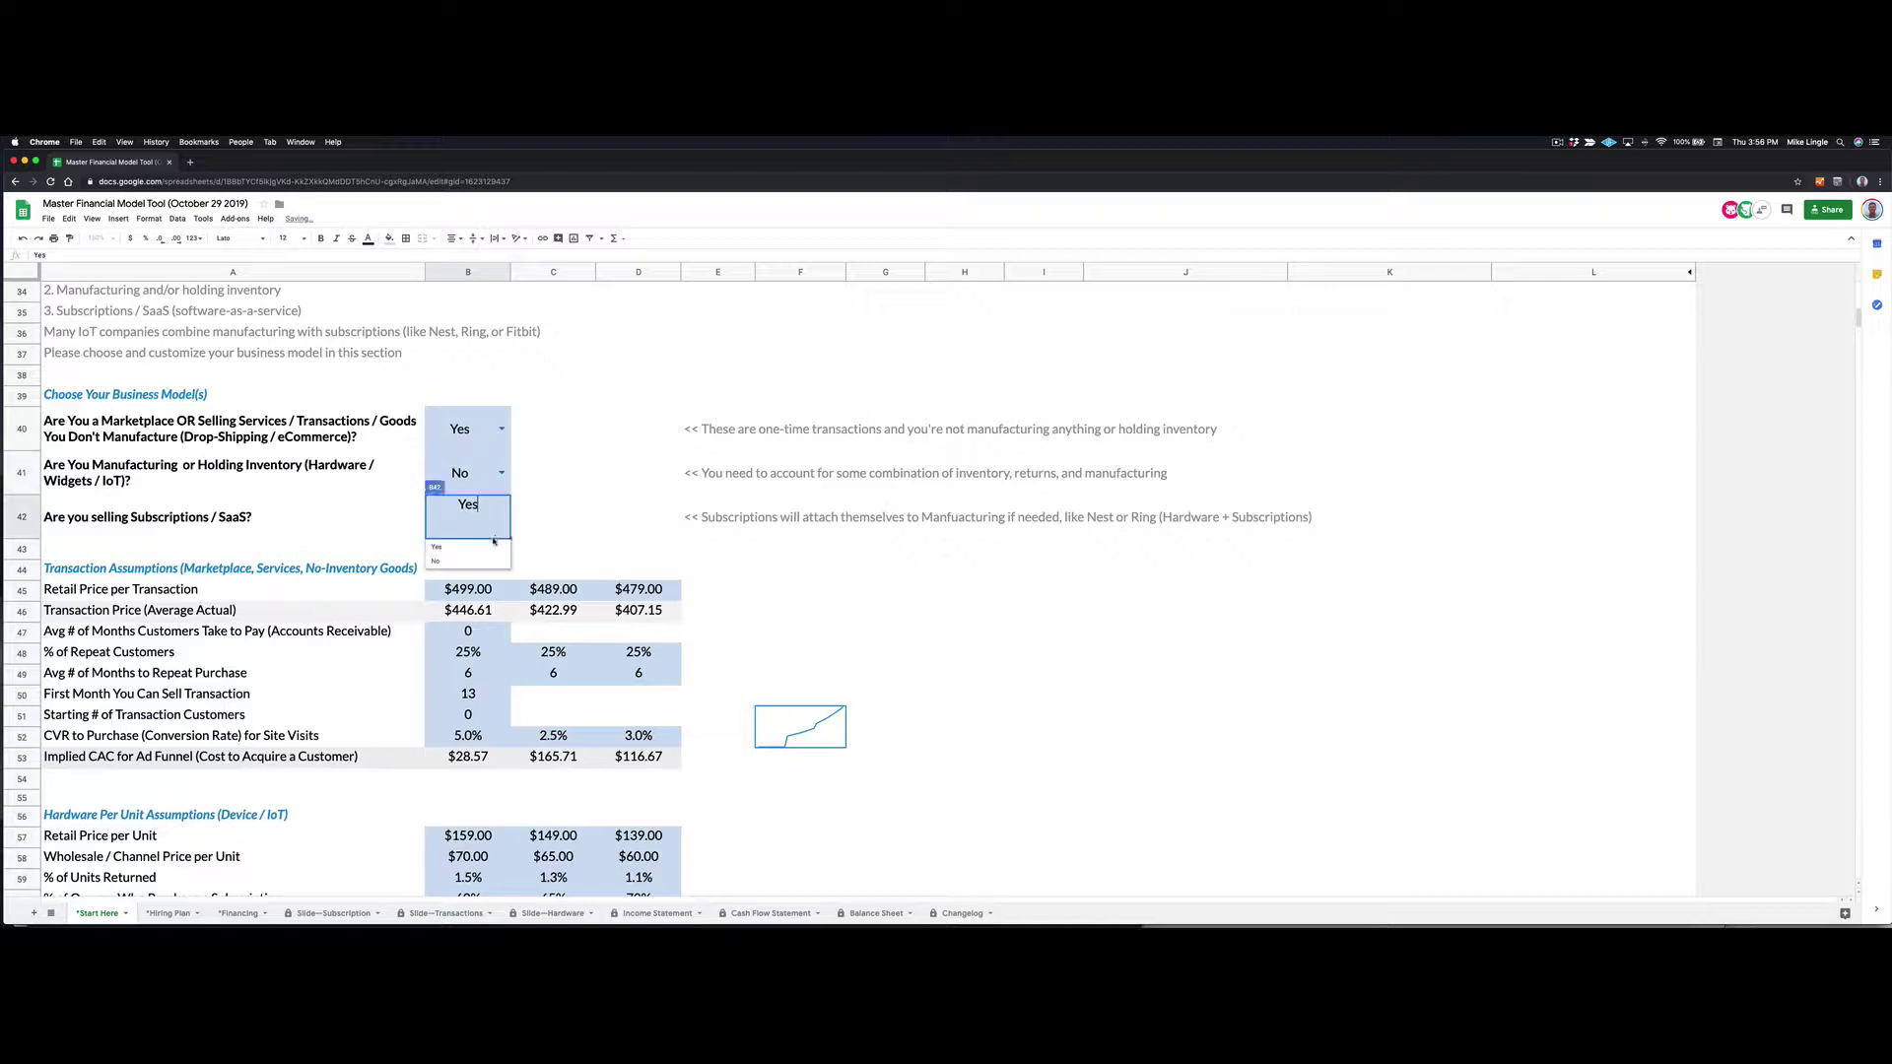
left_click(463, 562)
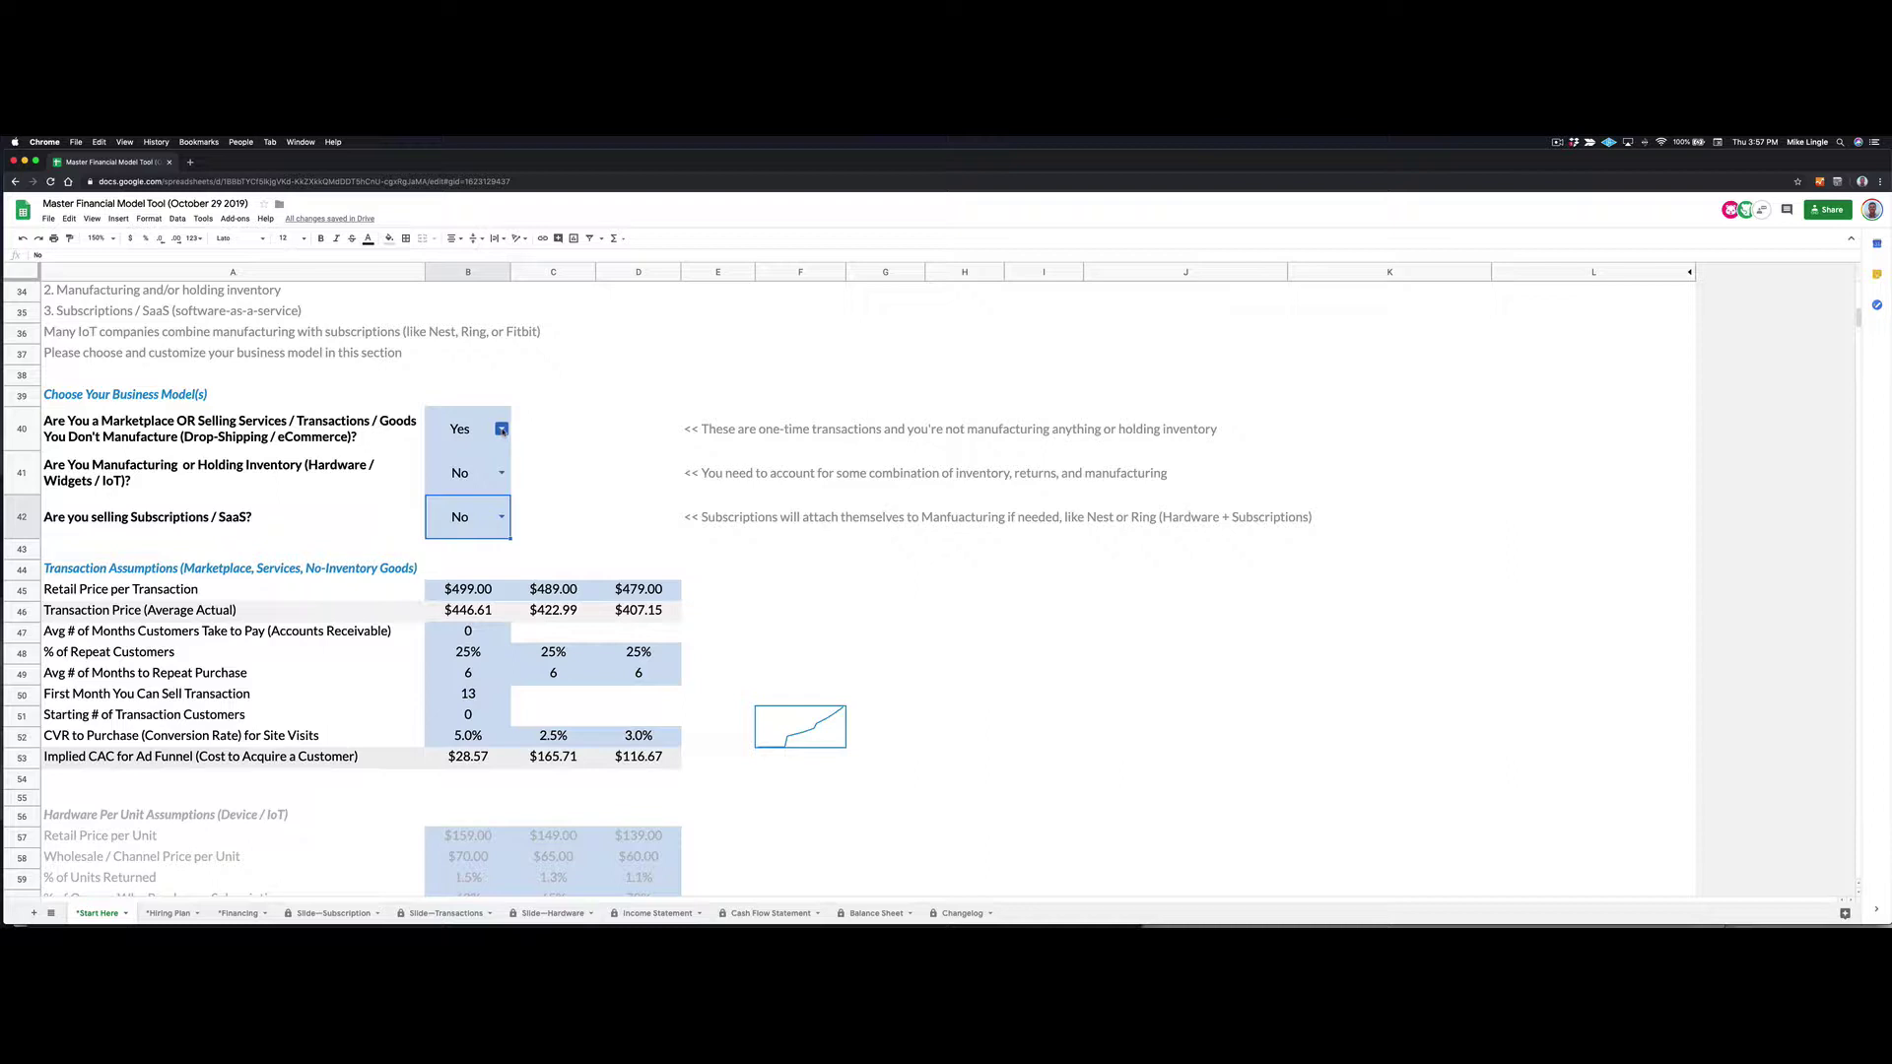
- Answer No for marketplace and set subscriptions / SaaS back to Yes
left_click(503, 429)
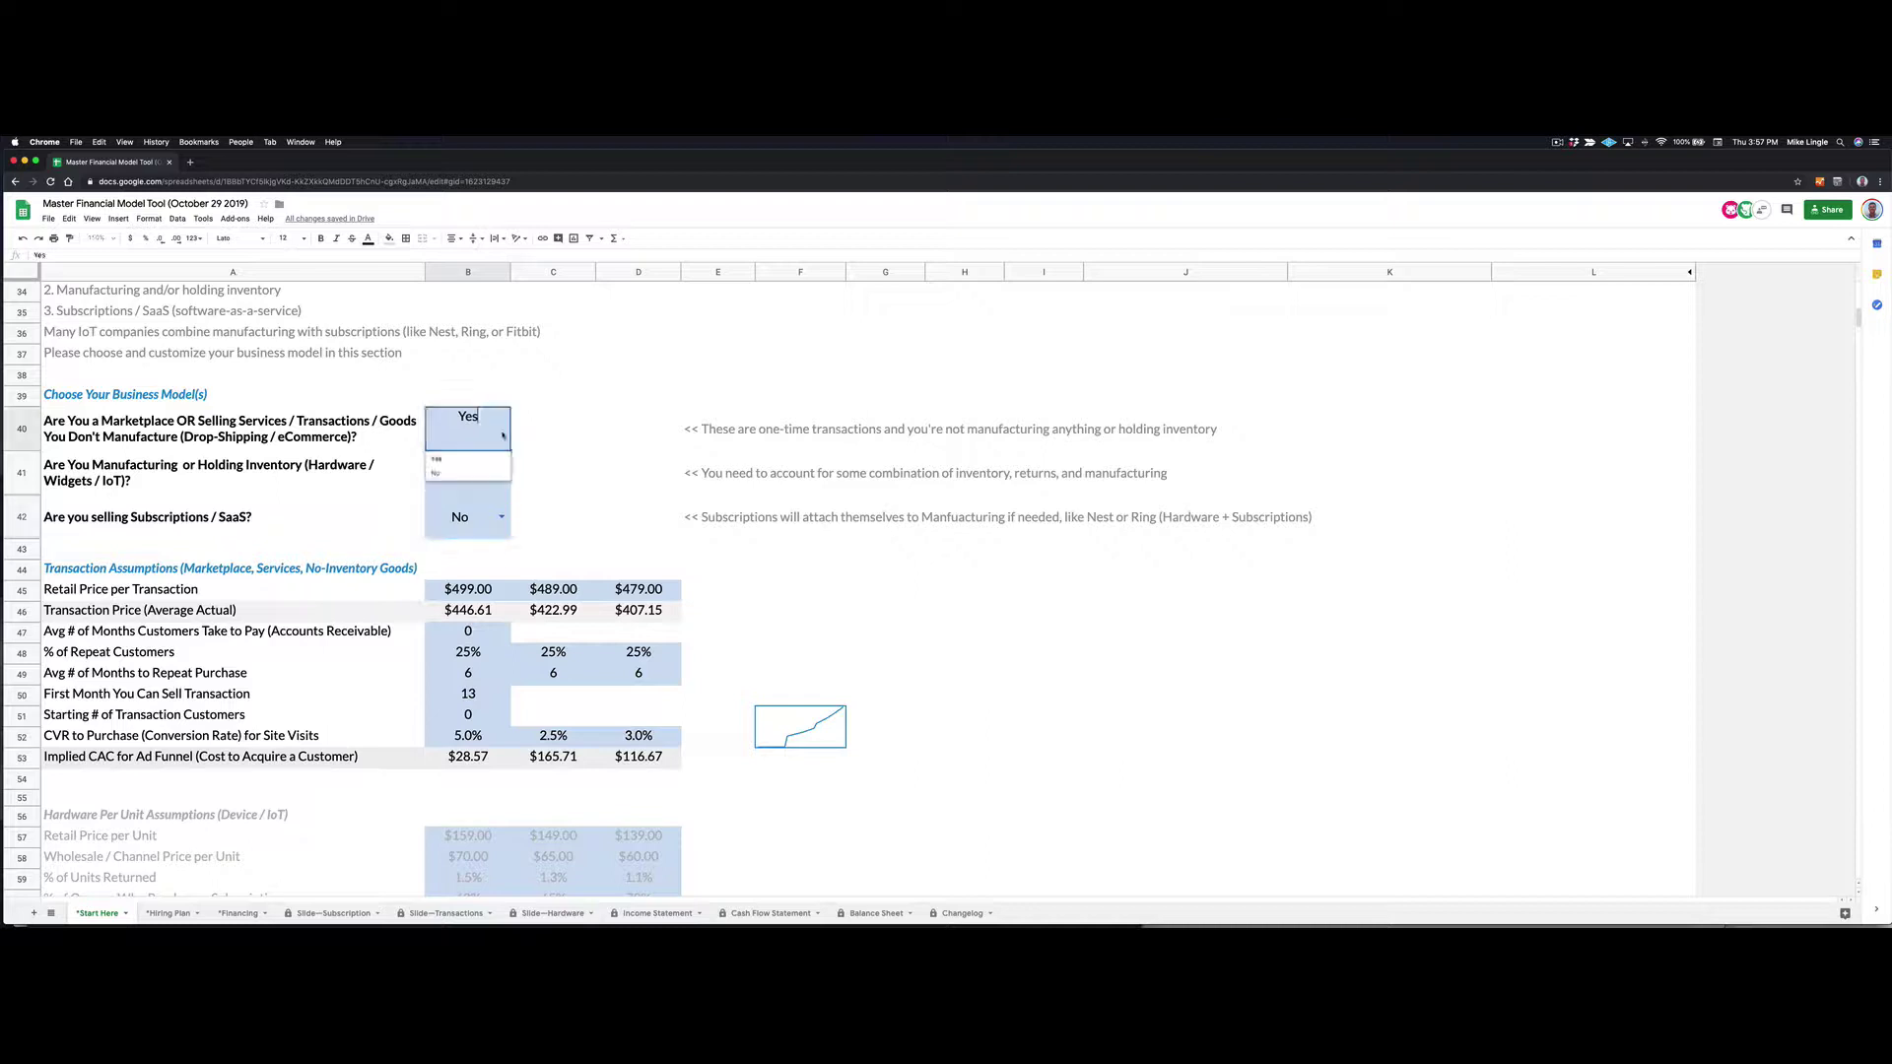
left_click(468, 476)
left_click(502, 517)
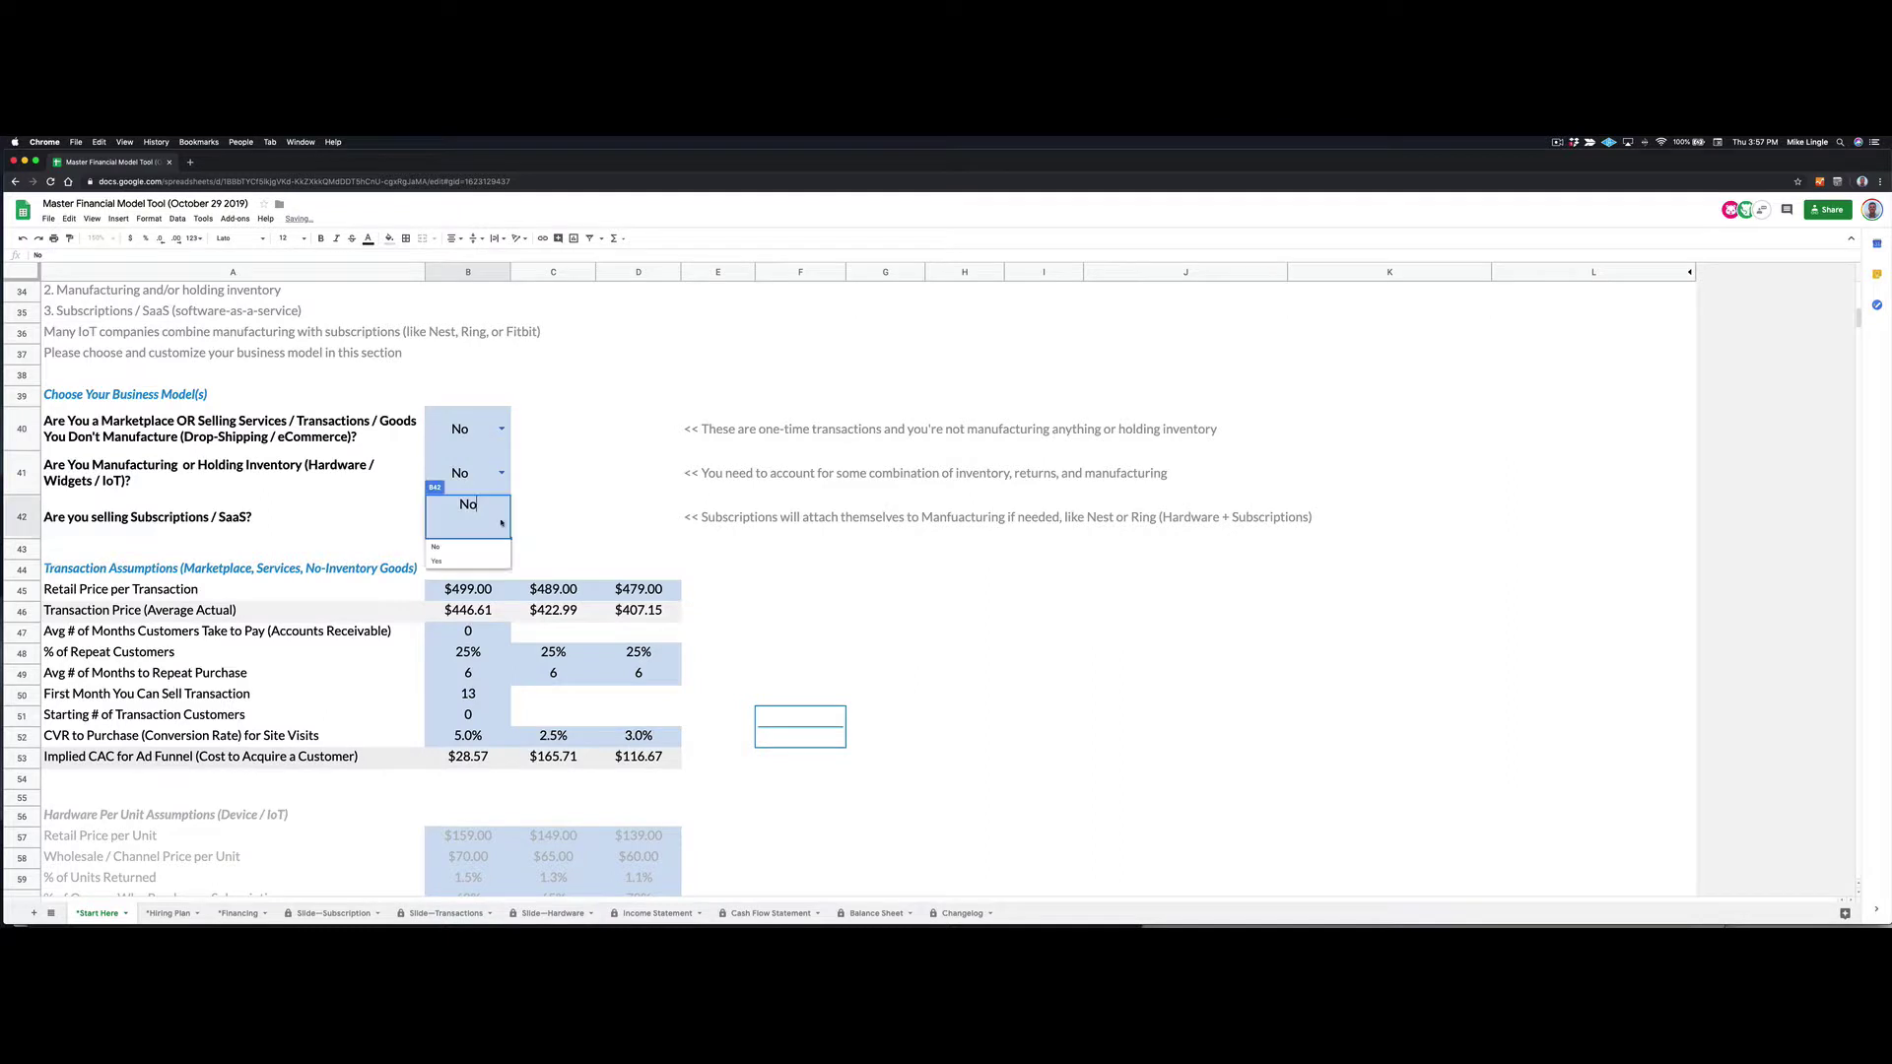
left_click(471, 563)
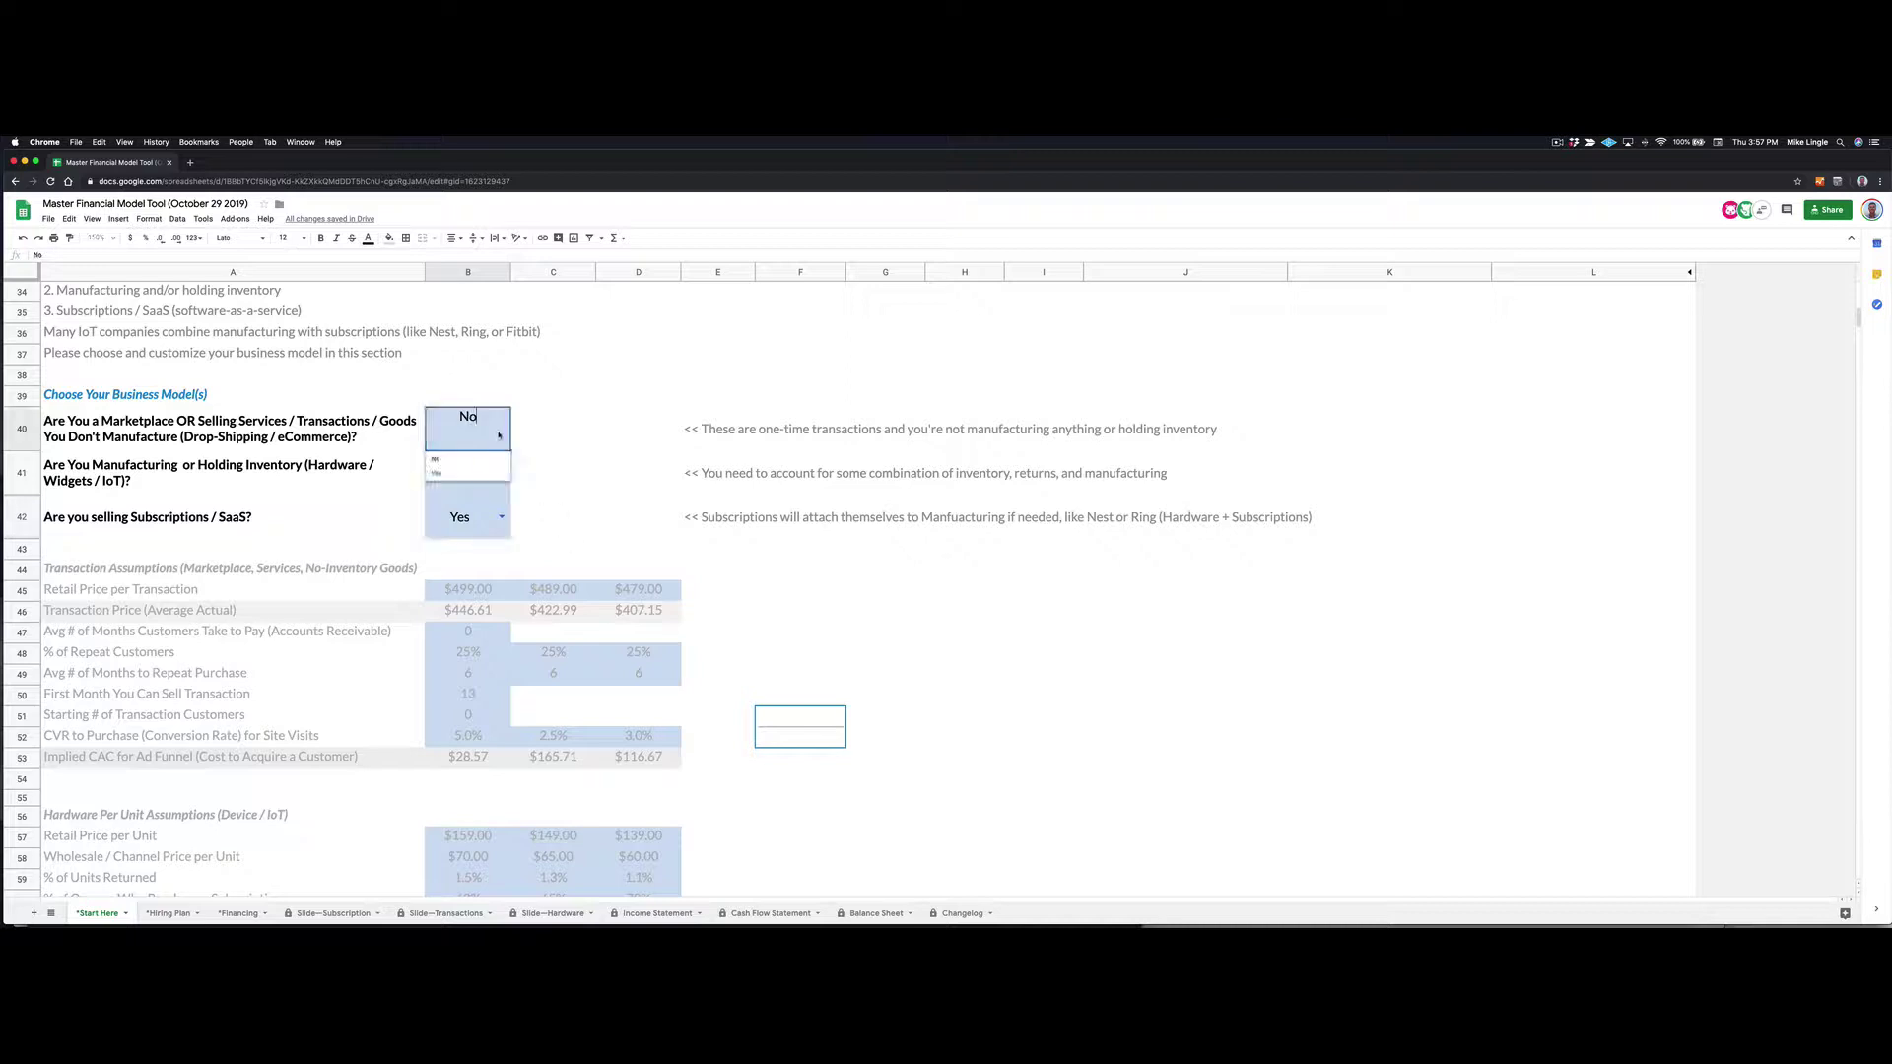
left_click(459, 458)
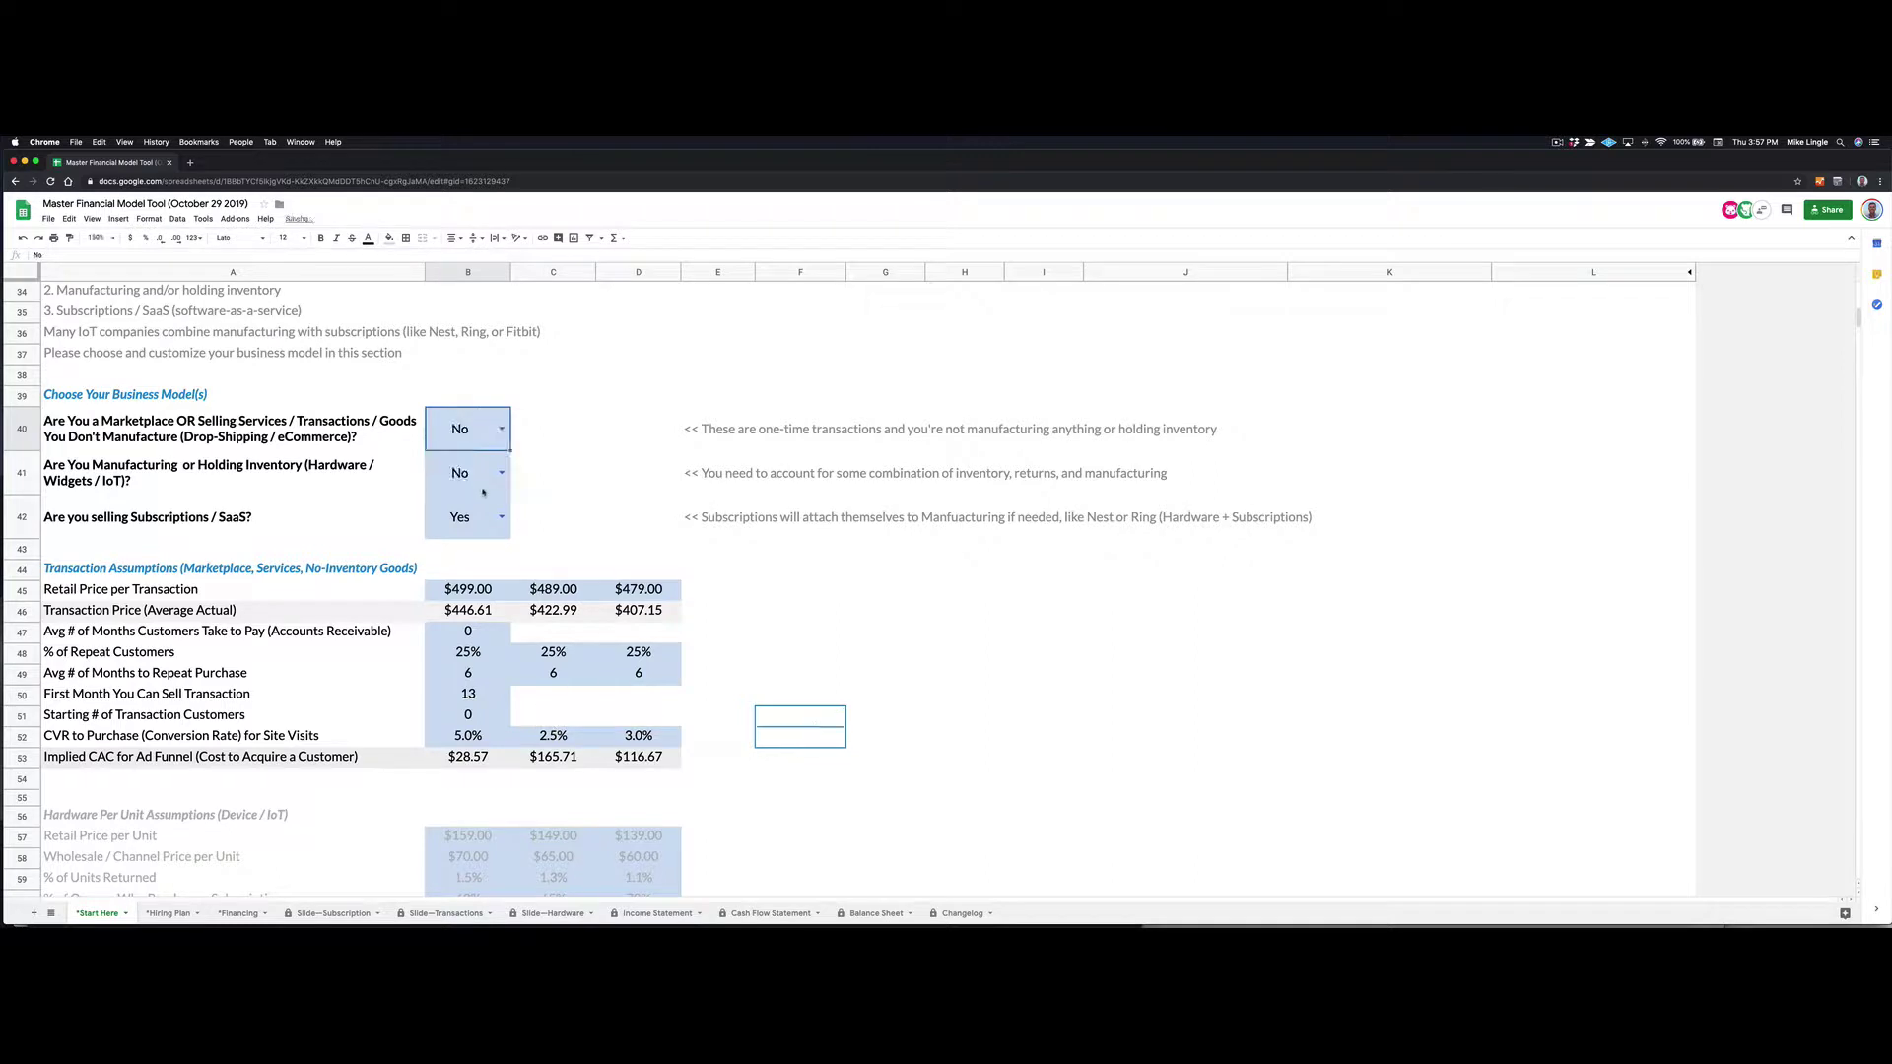
scroll(532, 542, "down", 6)
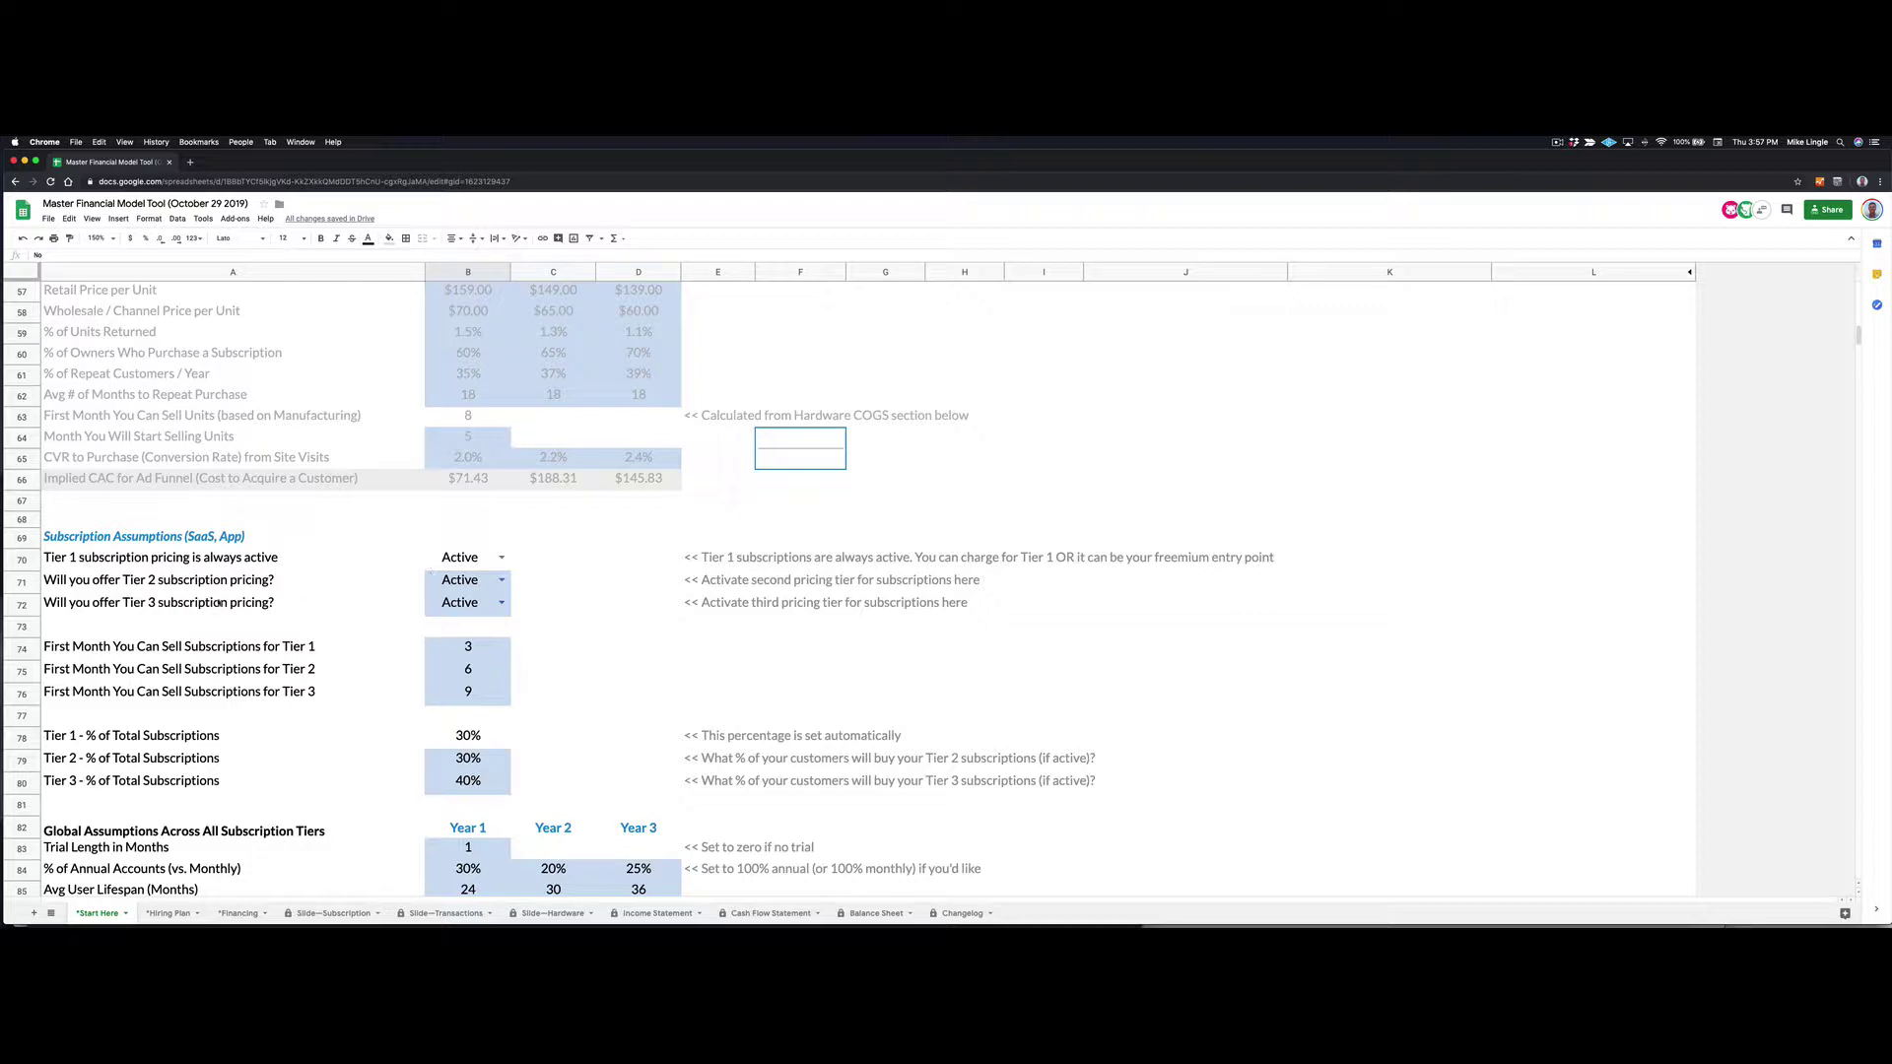
scroll(449, 617, "down", 5)
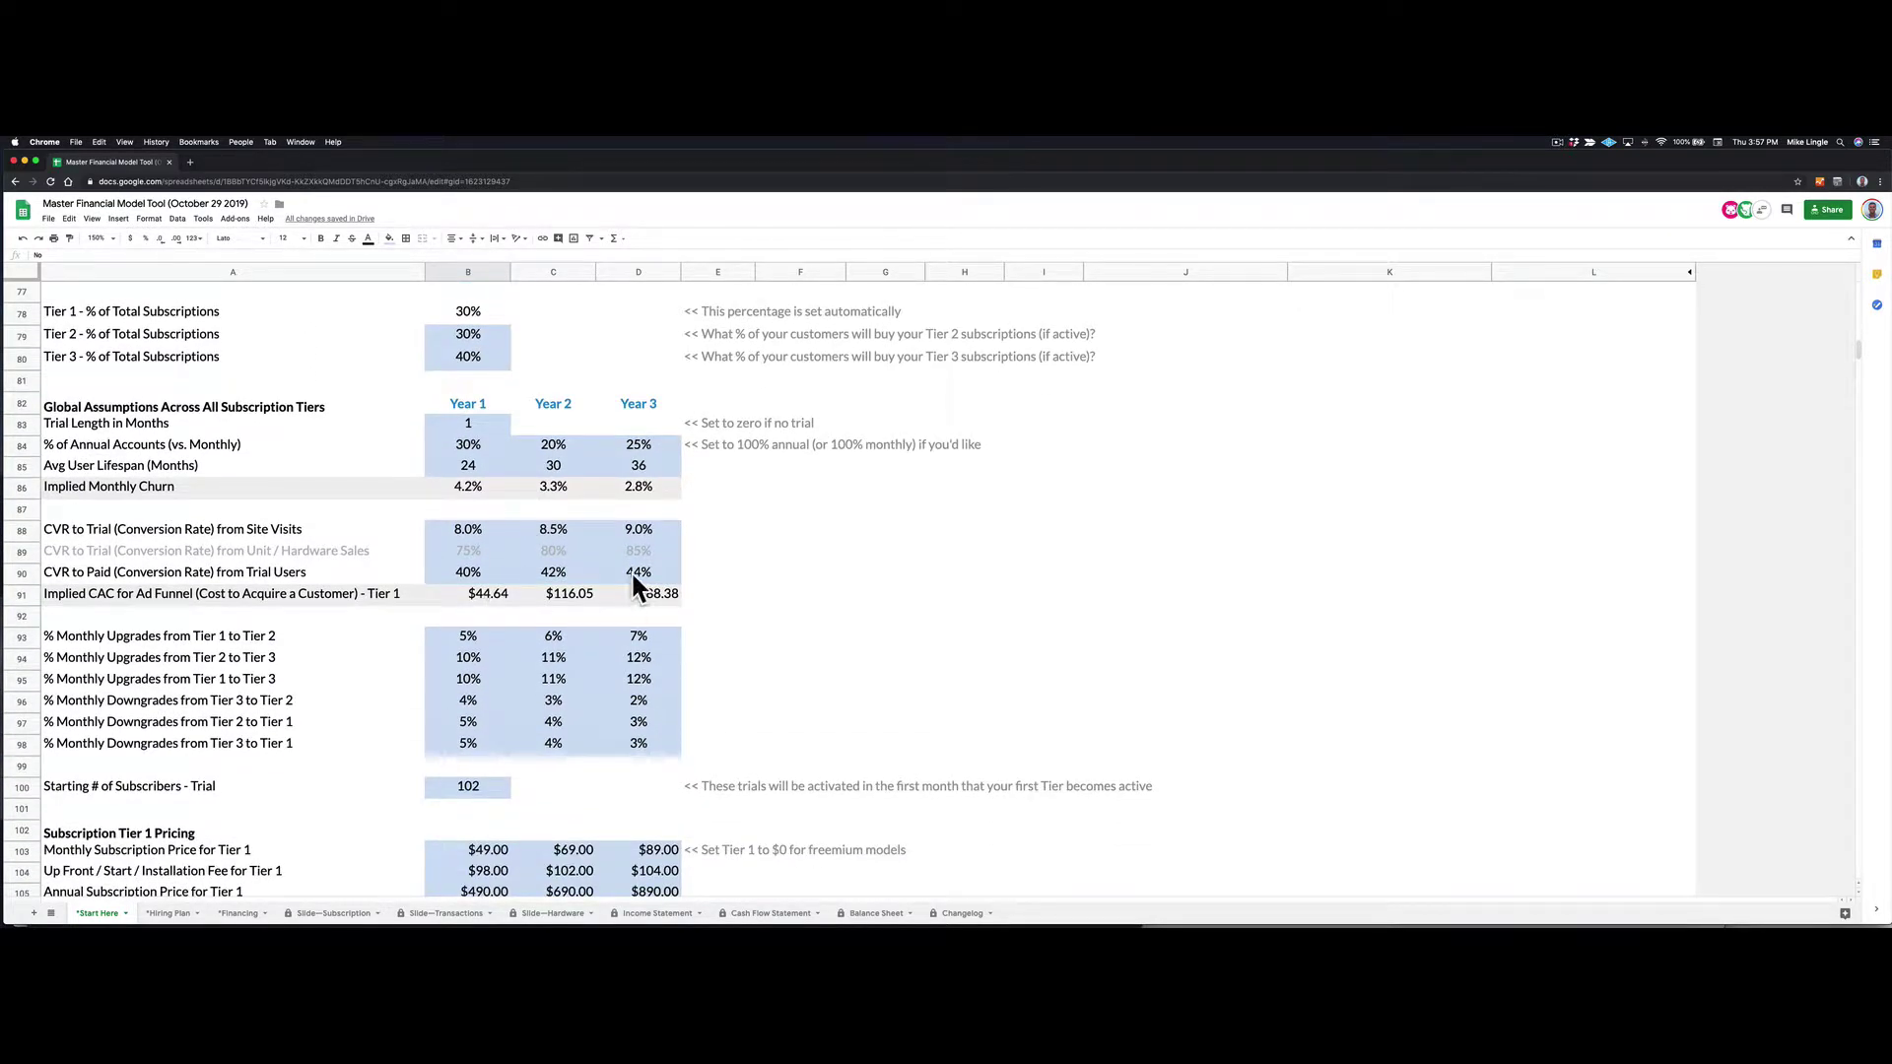
scroll(652, 618, "down", 2)
scroll(652, 618, "down", 20)
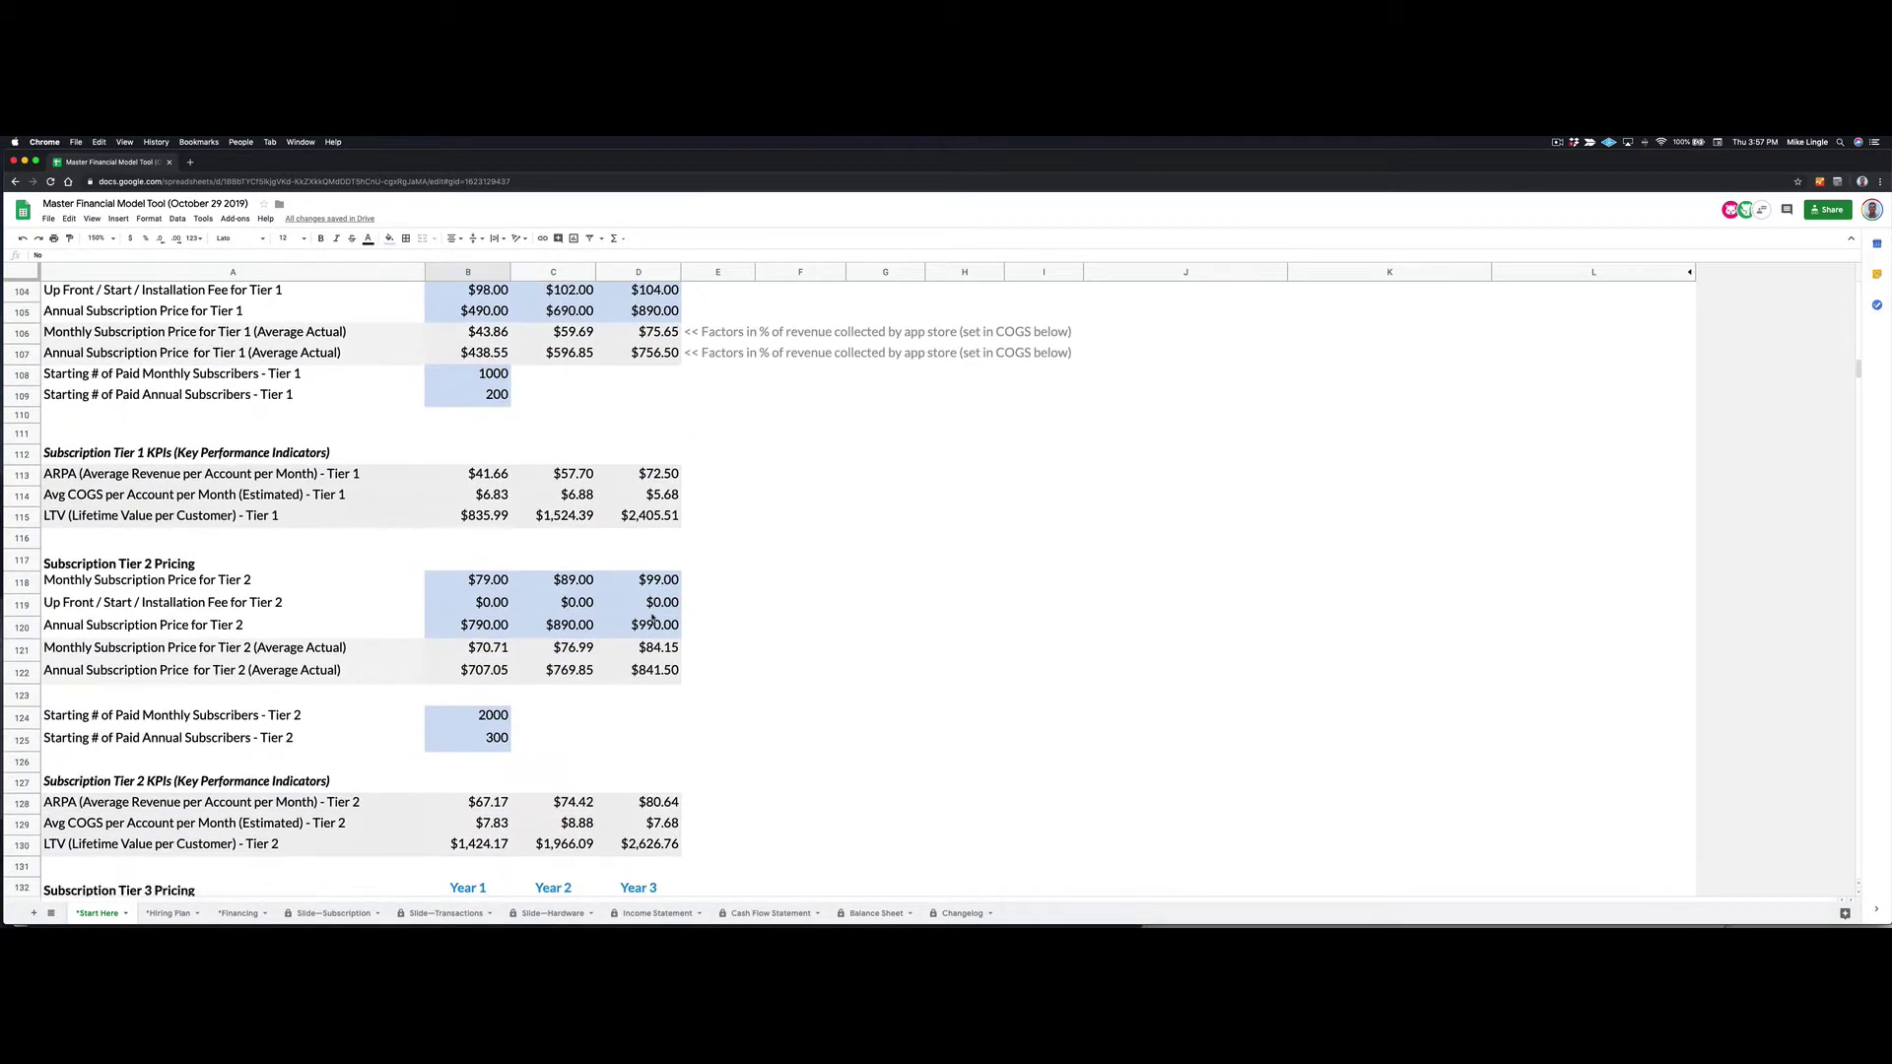
scroll(652, 615, "down", 5)
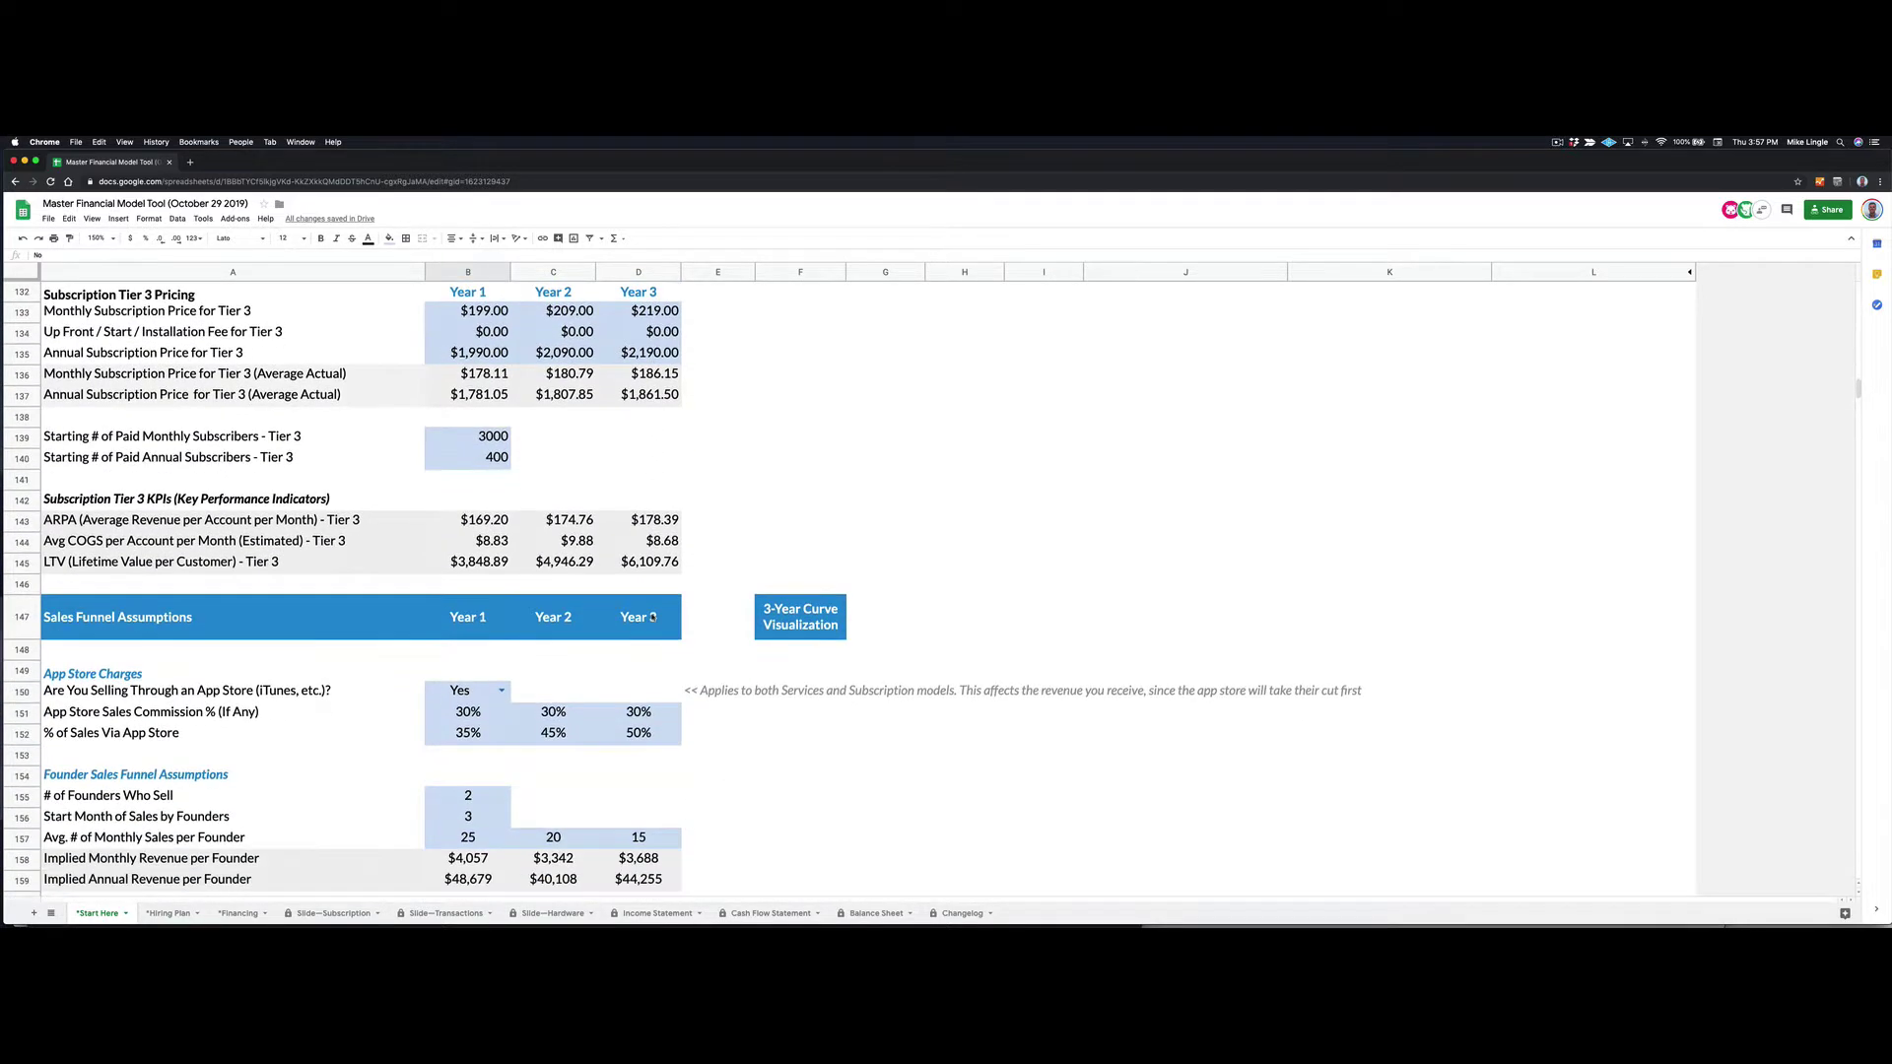
scroll(529, 671, "down", 4)
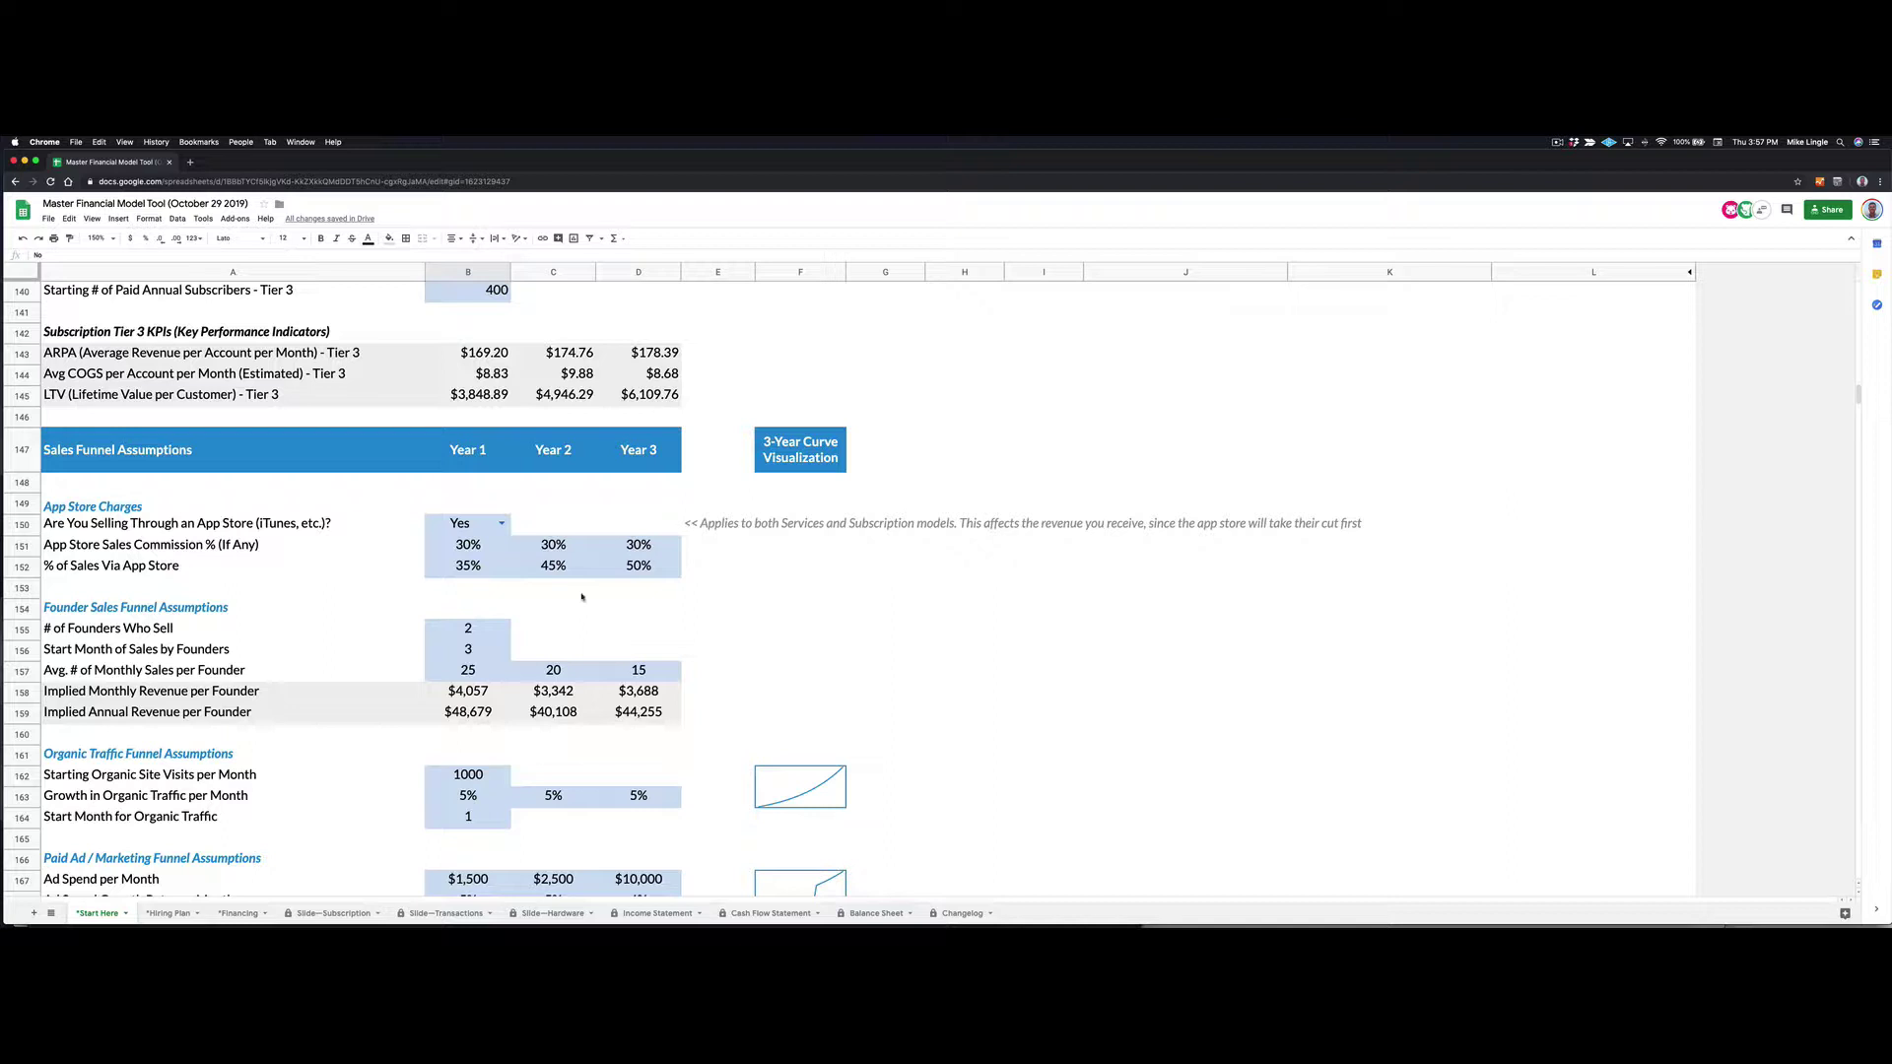
- Answer No to selling through an app store and review Year 1–3 monthly sales per founder
left_click(501, 524)
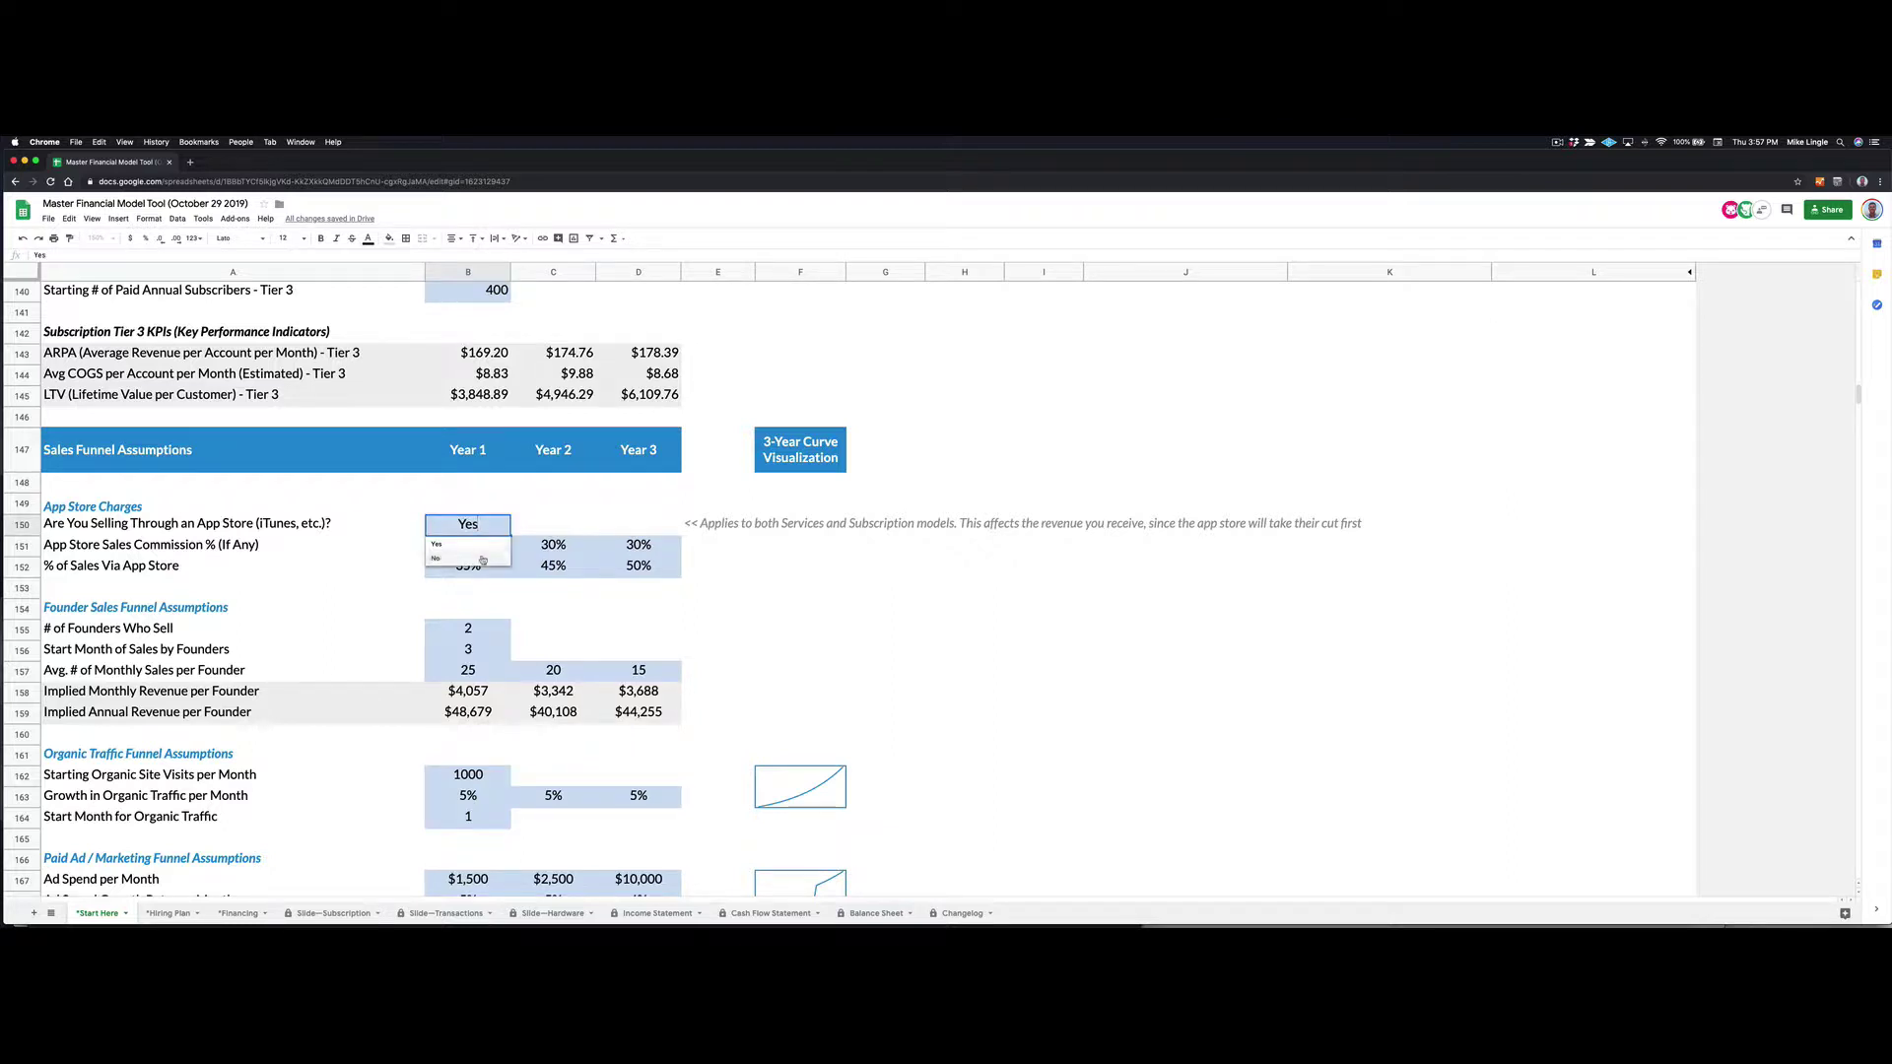
left_click(461, 561)
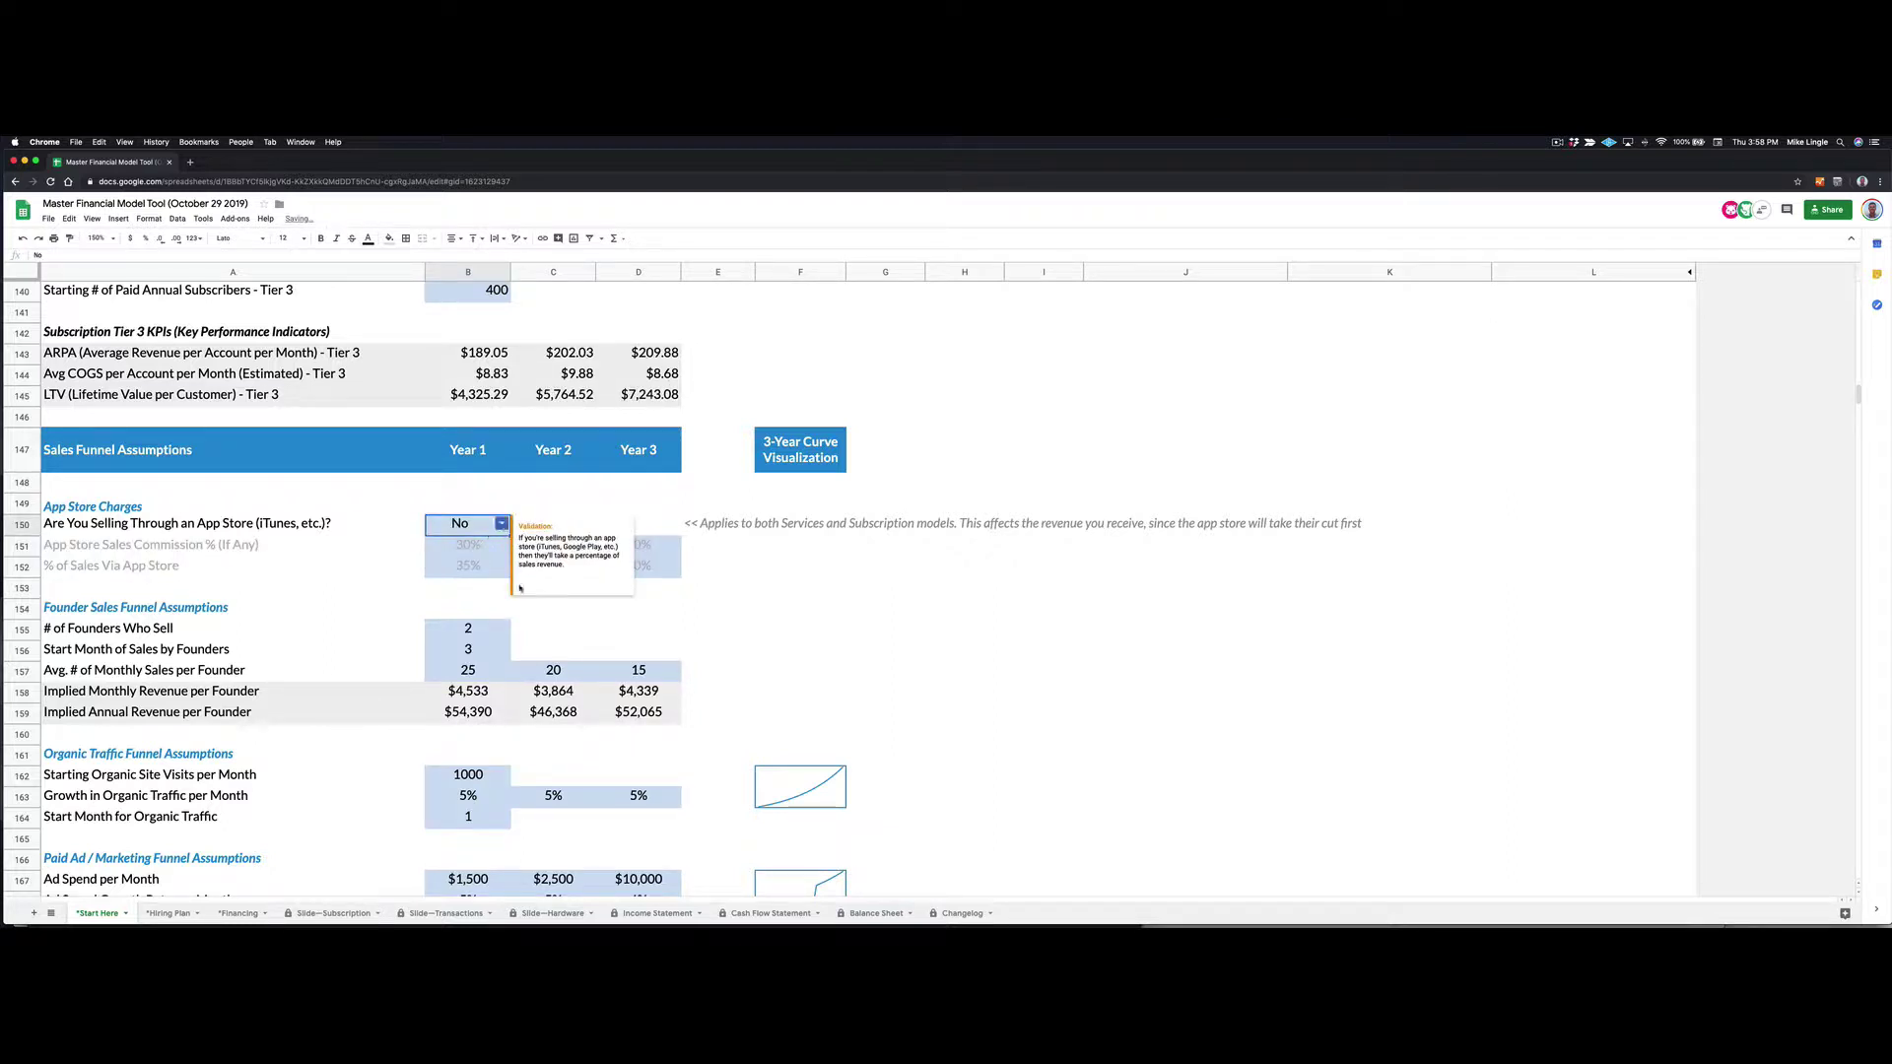
scroll(304, 535, "down", 3)
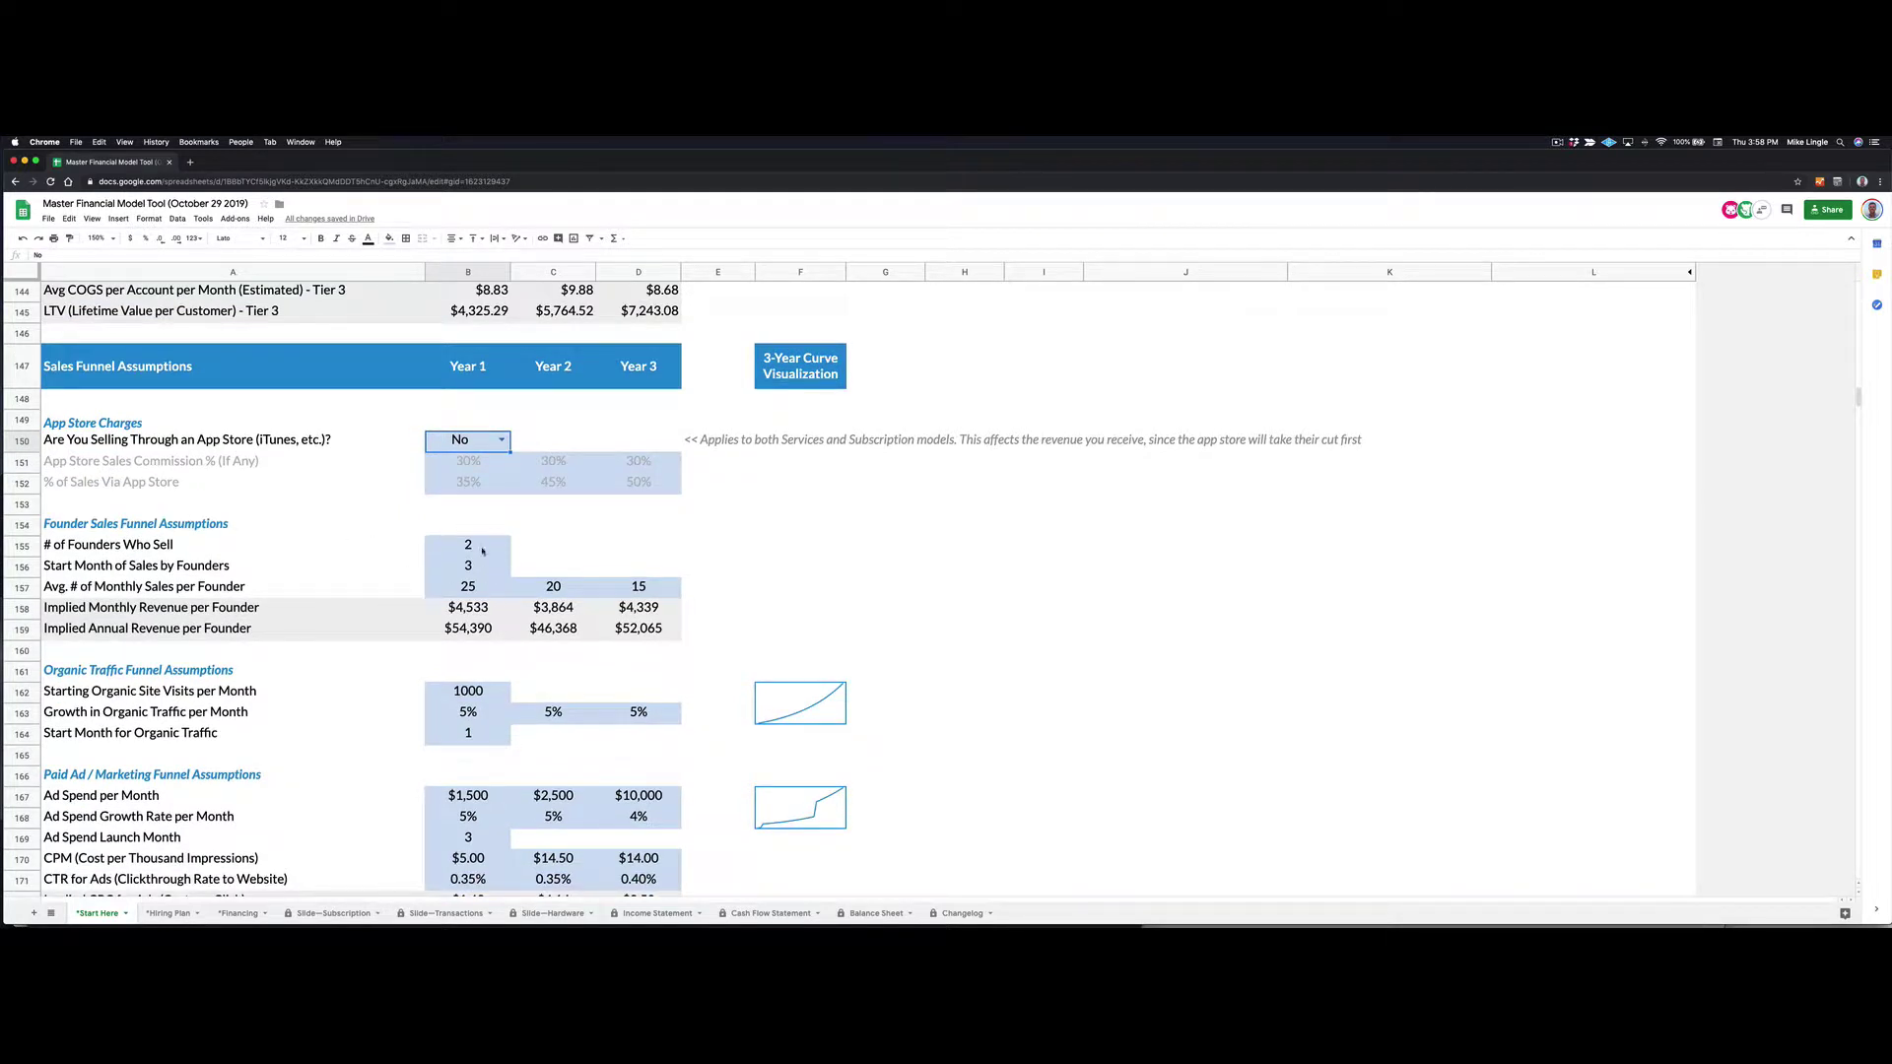
left_click(481, 592)
left_click(552, 589)
left_click(643, 594)
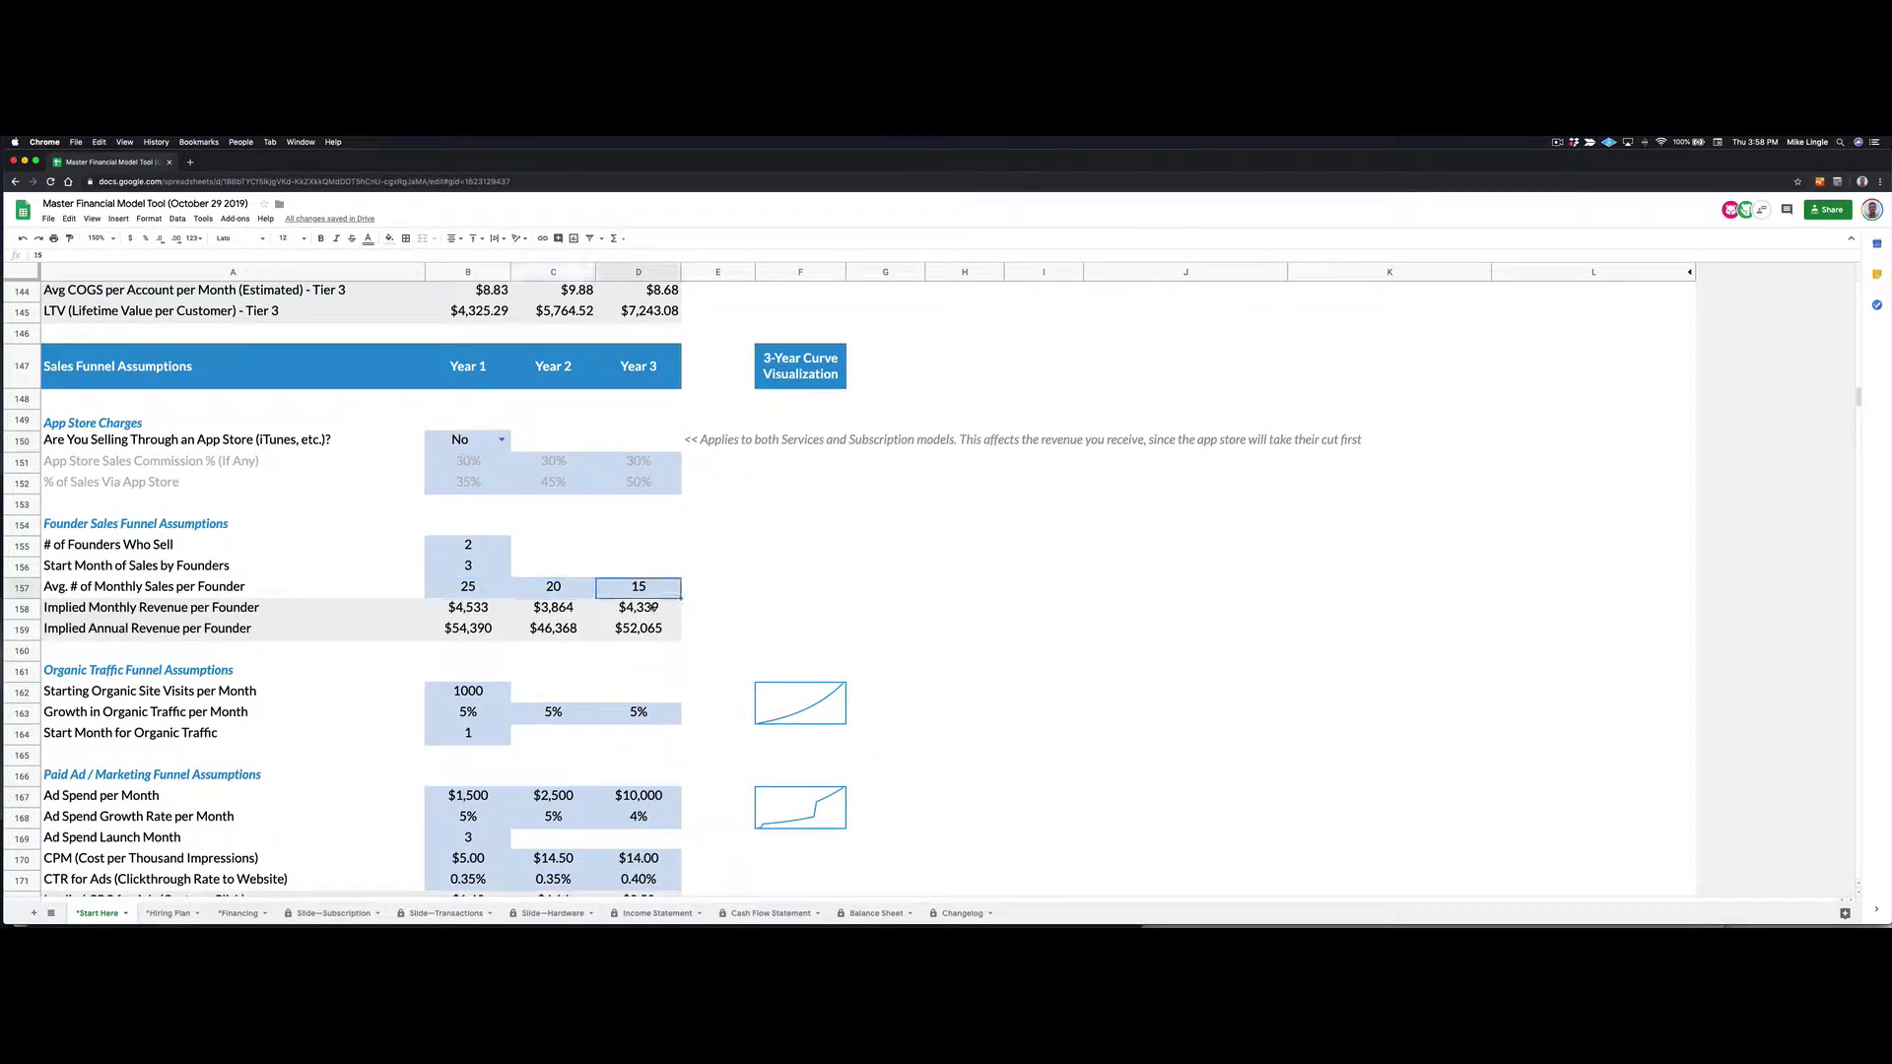
scroll(669, 671, "down", 3)
scroll(669, 671, "down", 3)
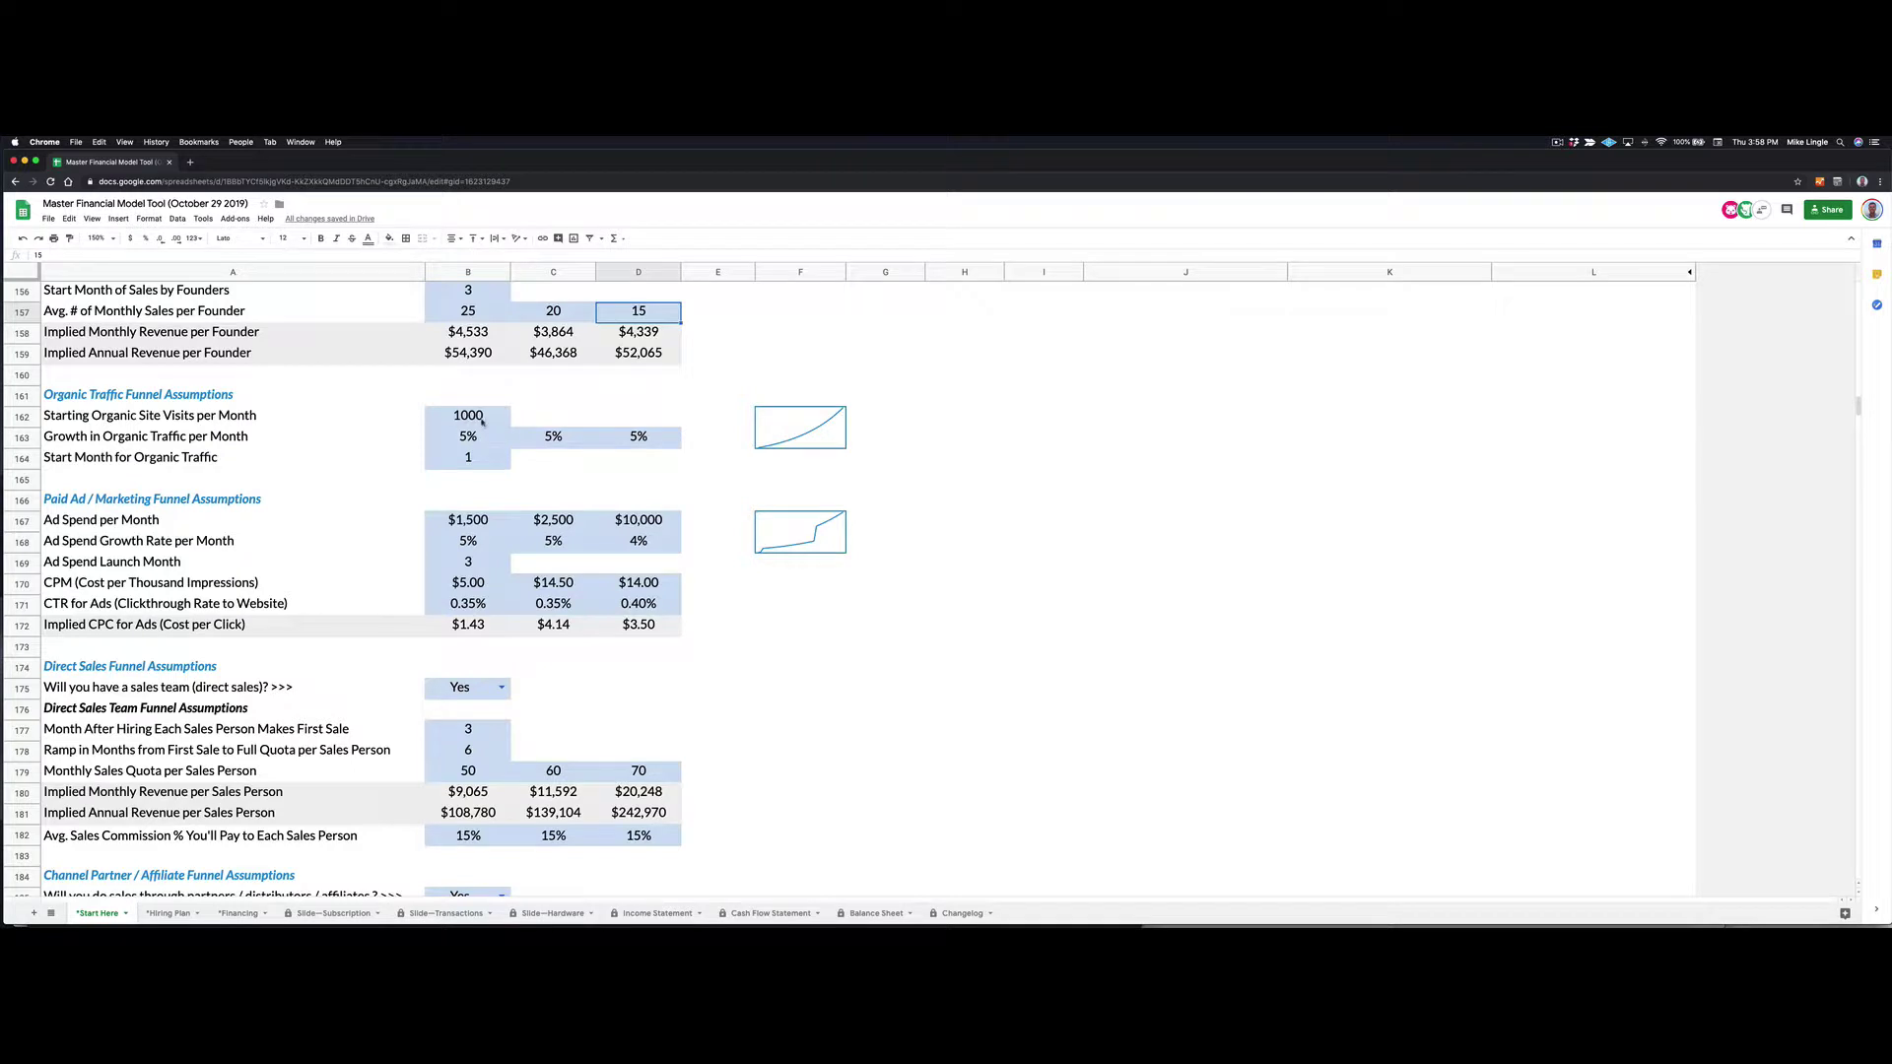
- Set Starting Organic Site Visits per Month to 100 and check the organic traffic sparkline
left_click(482, 421)
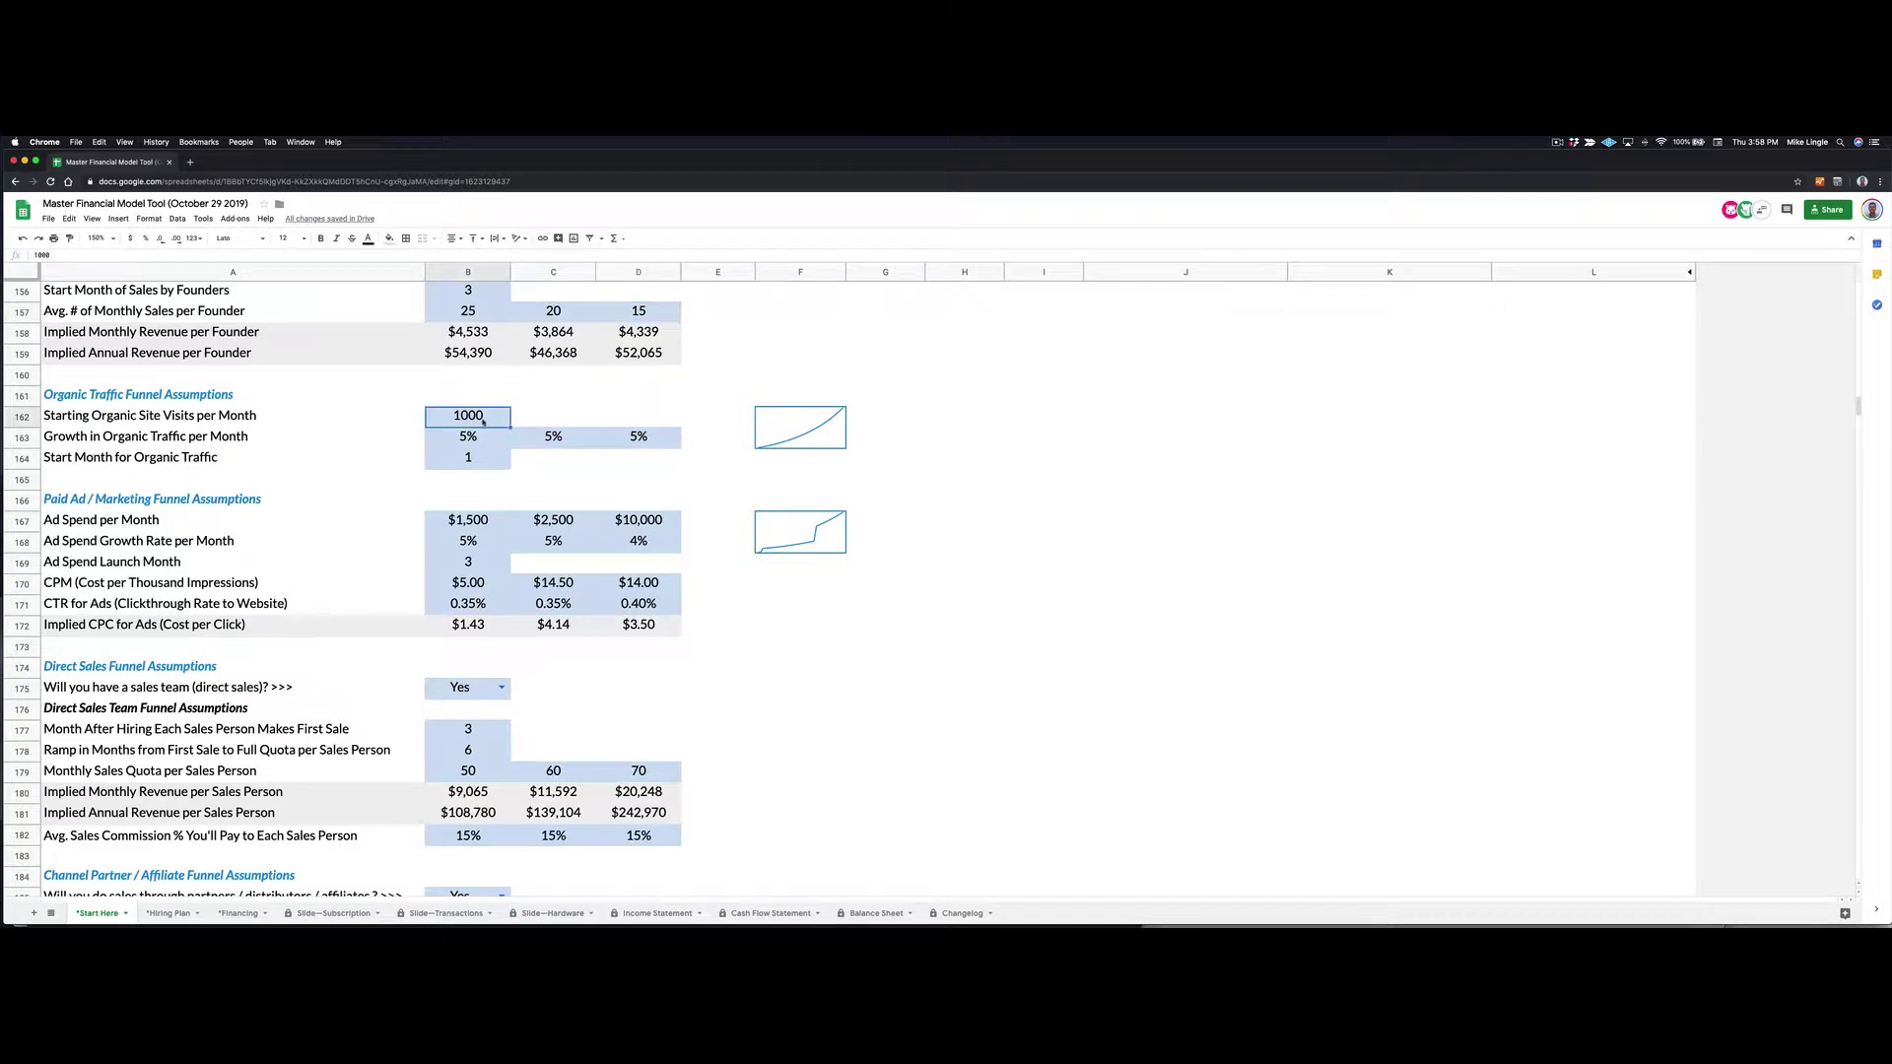
type("100")
key("Return")
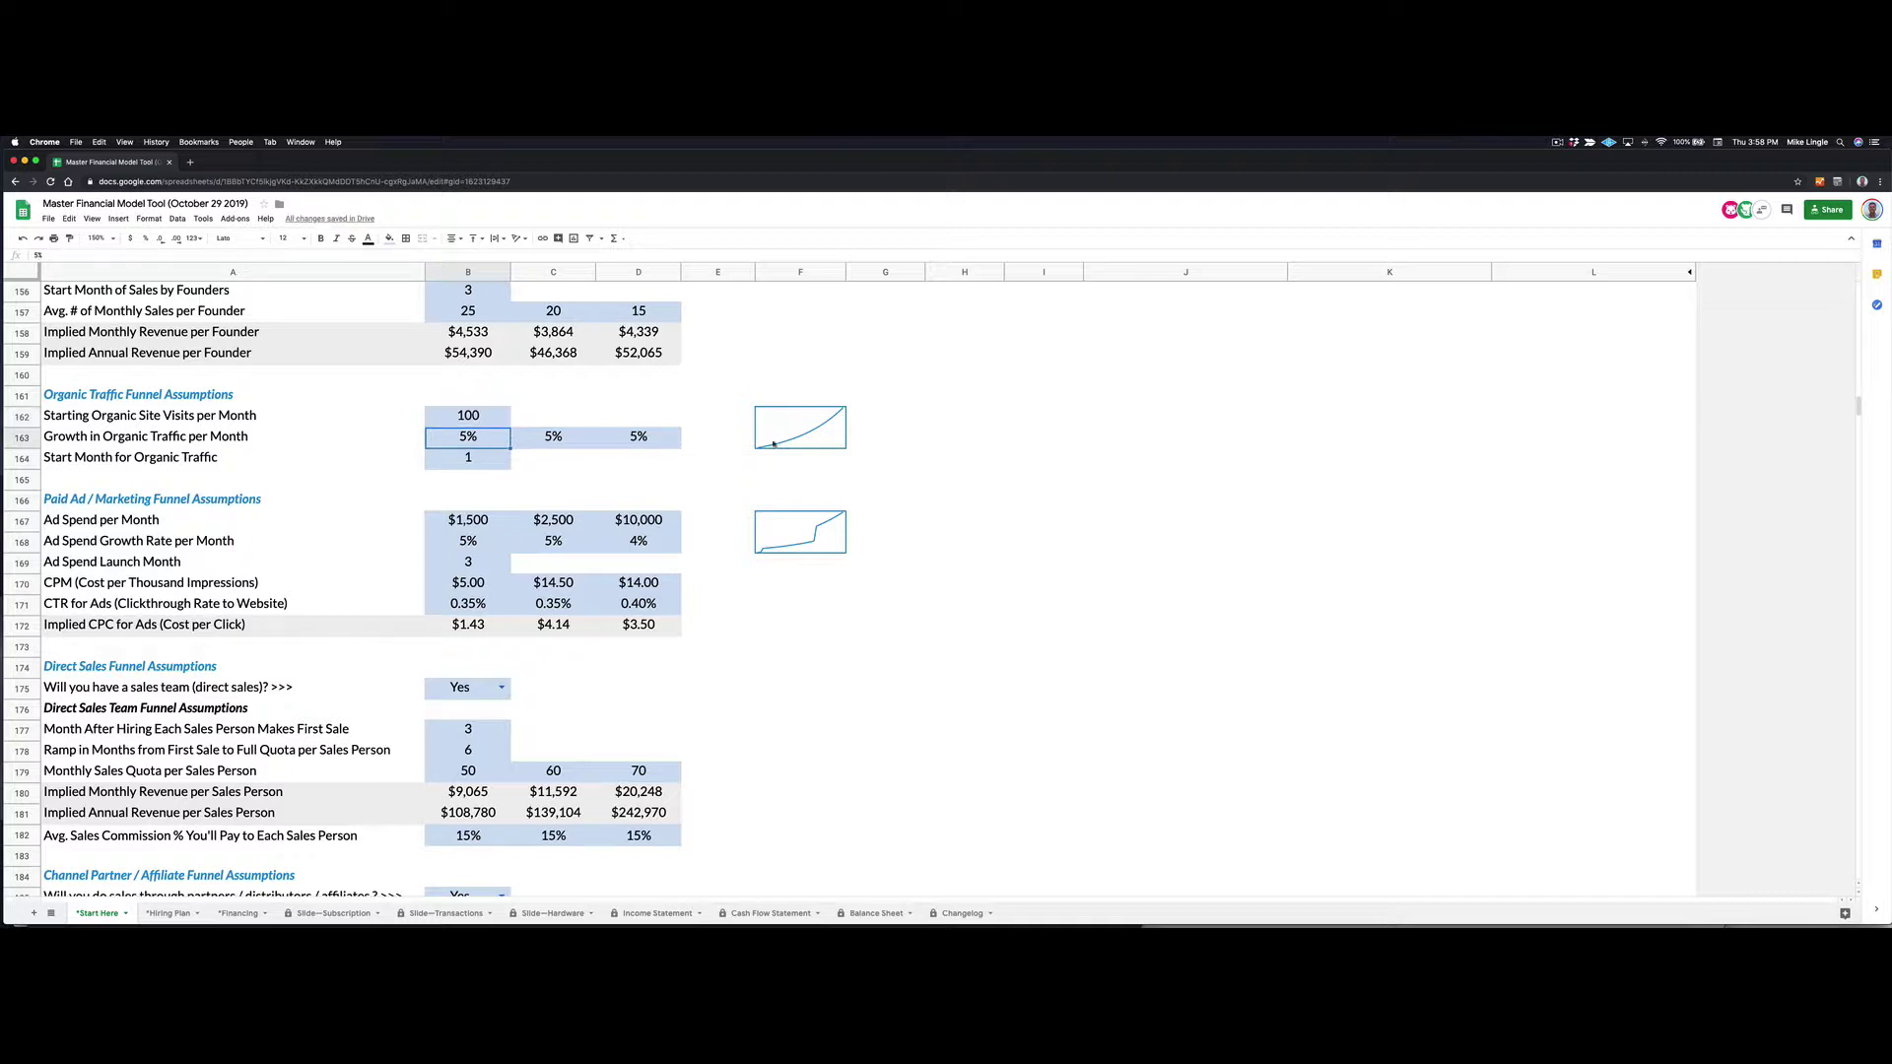
left_click(813, 436)
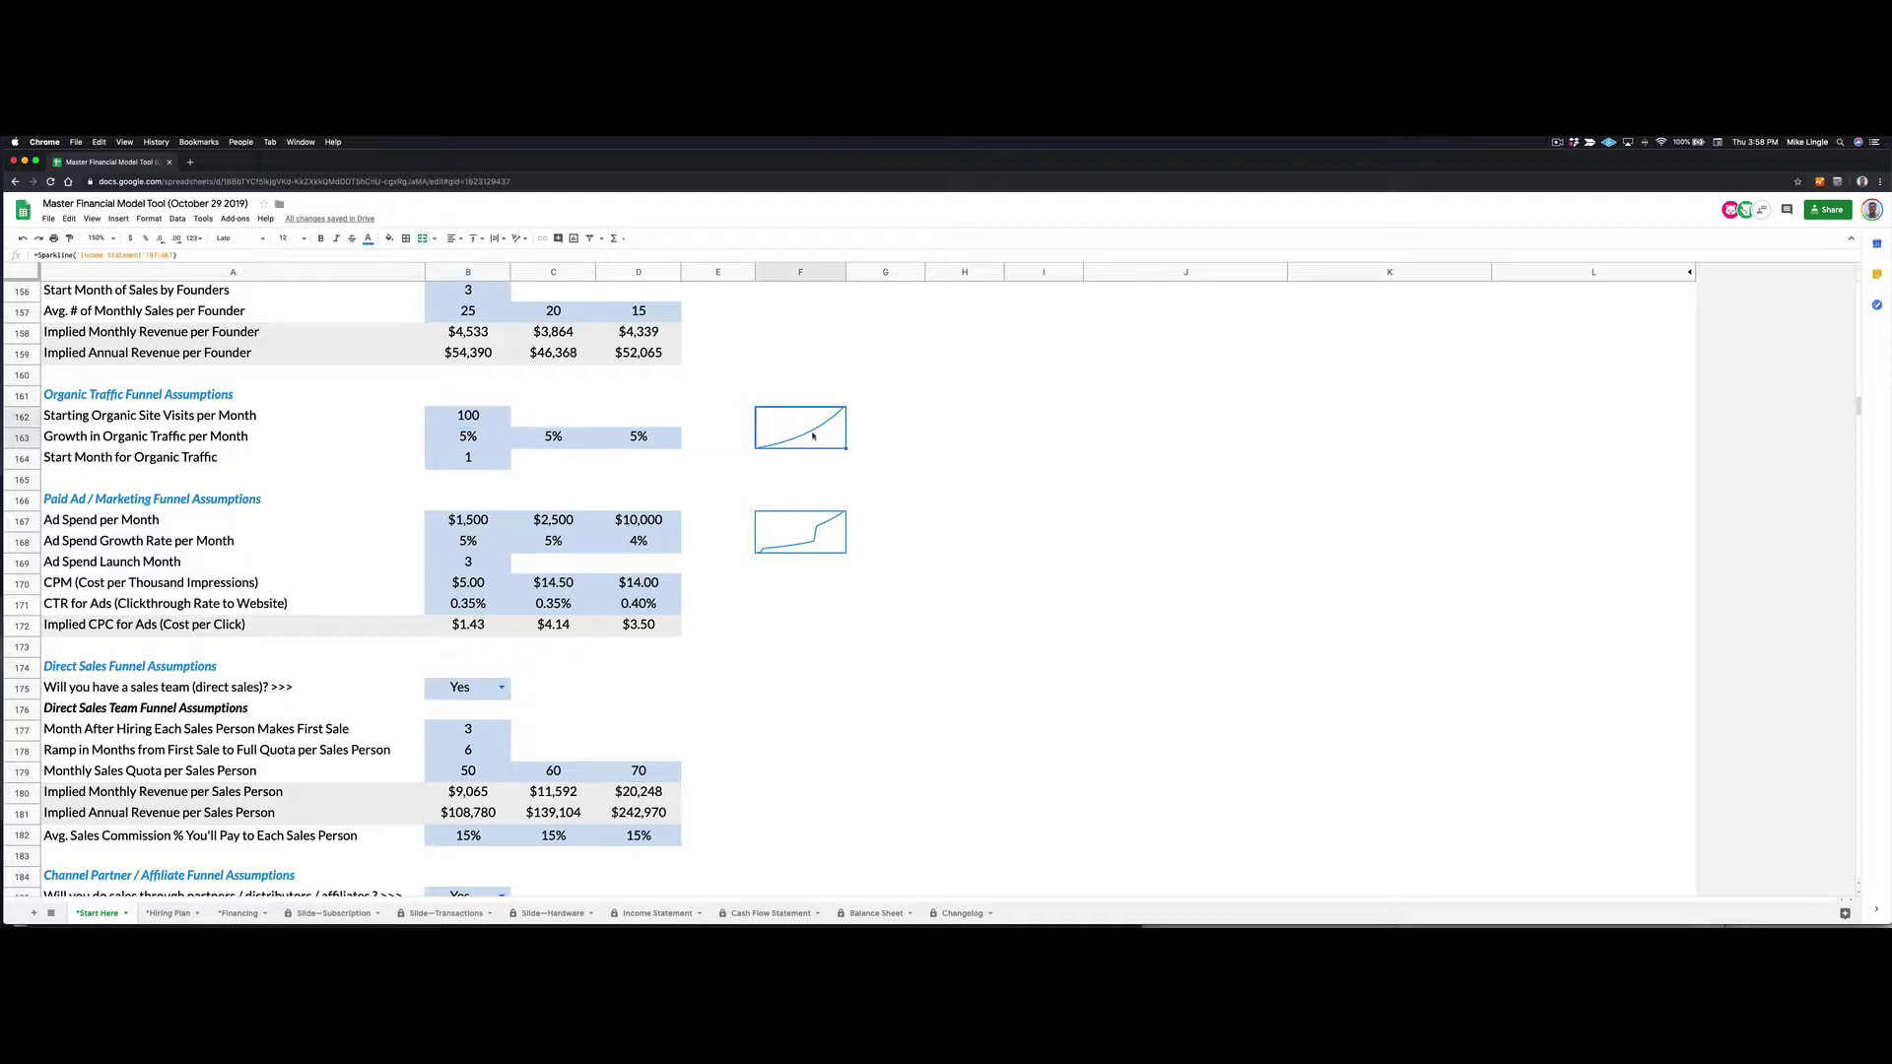
left_click(480, 418)
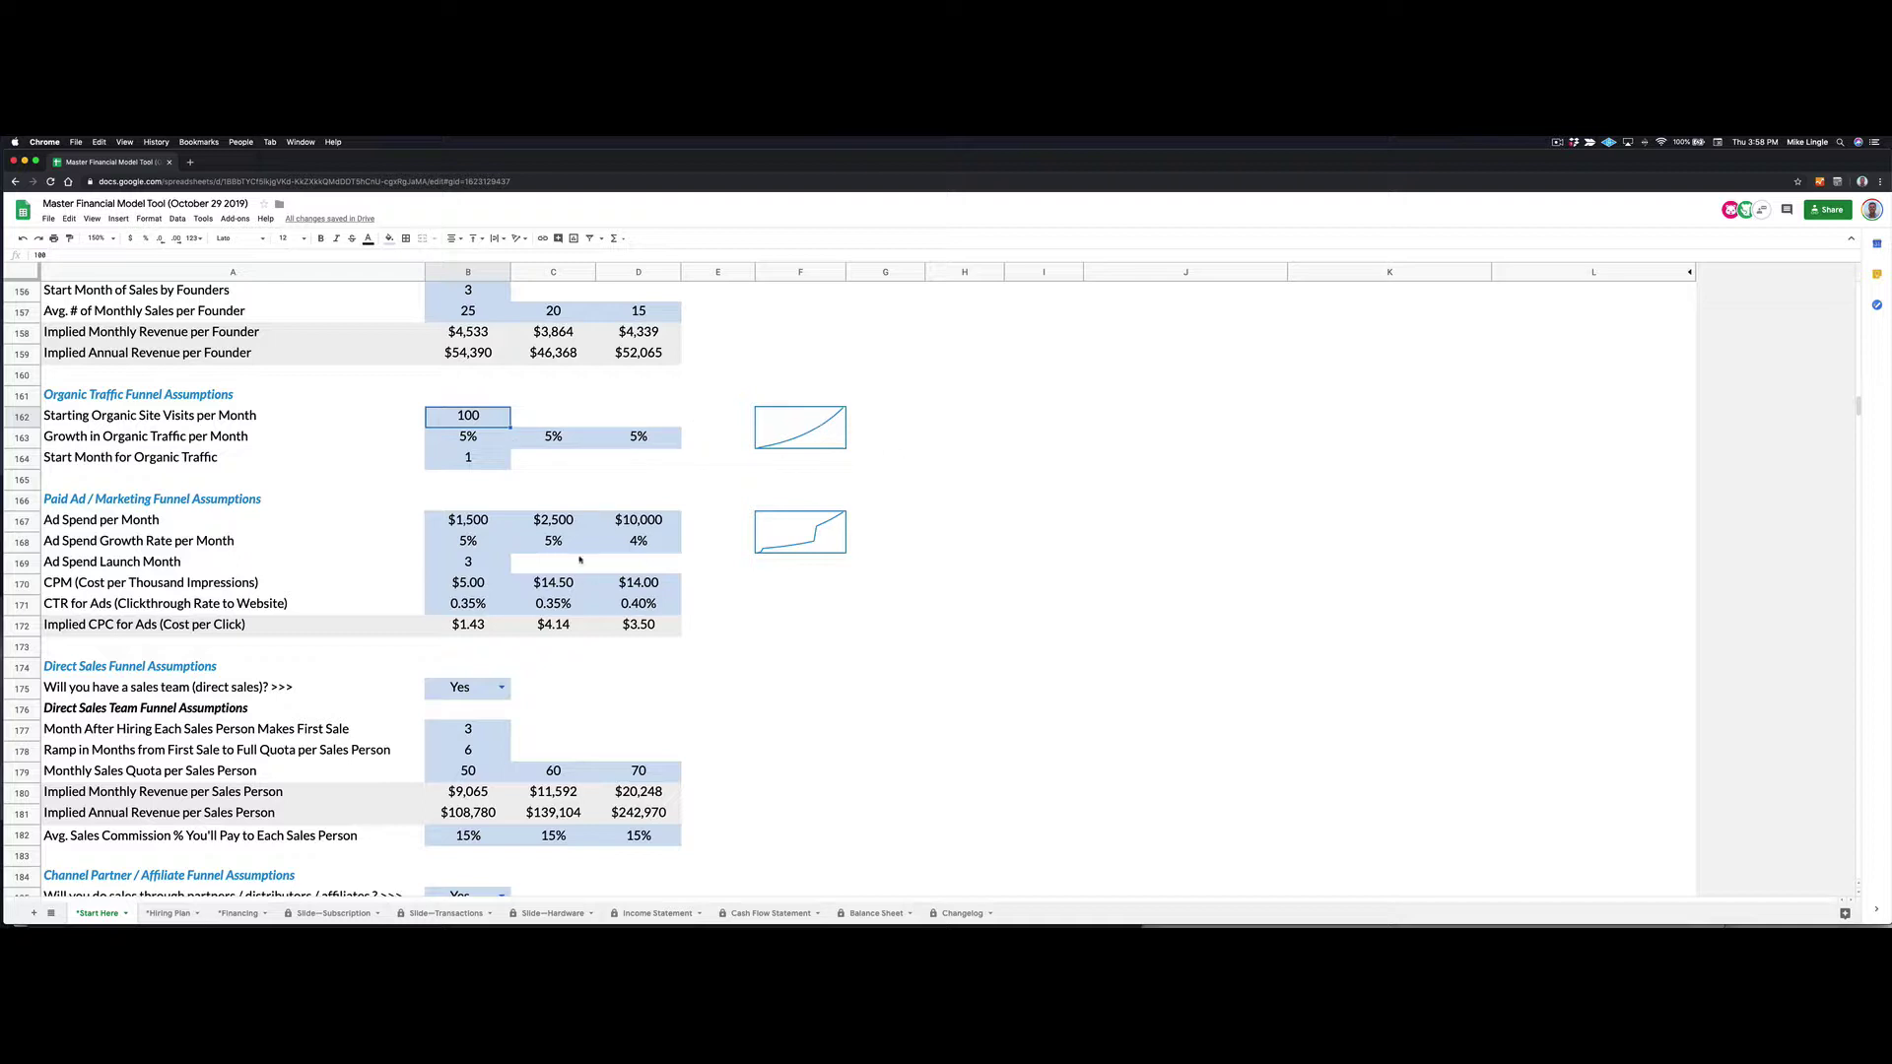
- Set the Ad Spend Launch Month to 6, then 9, checking the paid ad sparkline
scroll(610, 586, "down", 3)
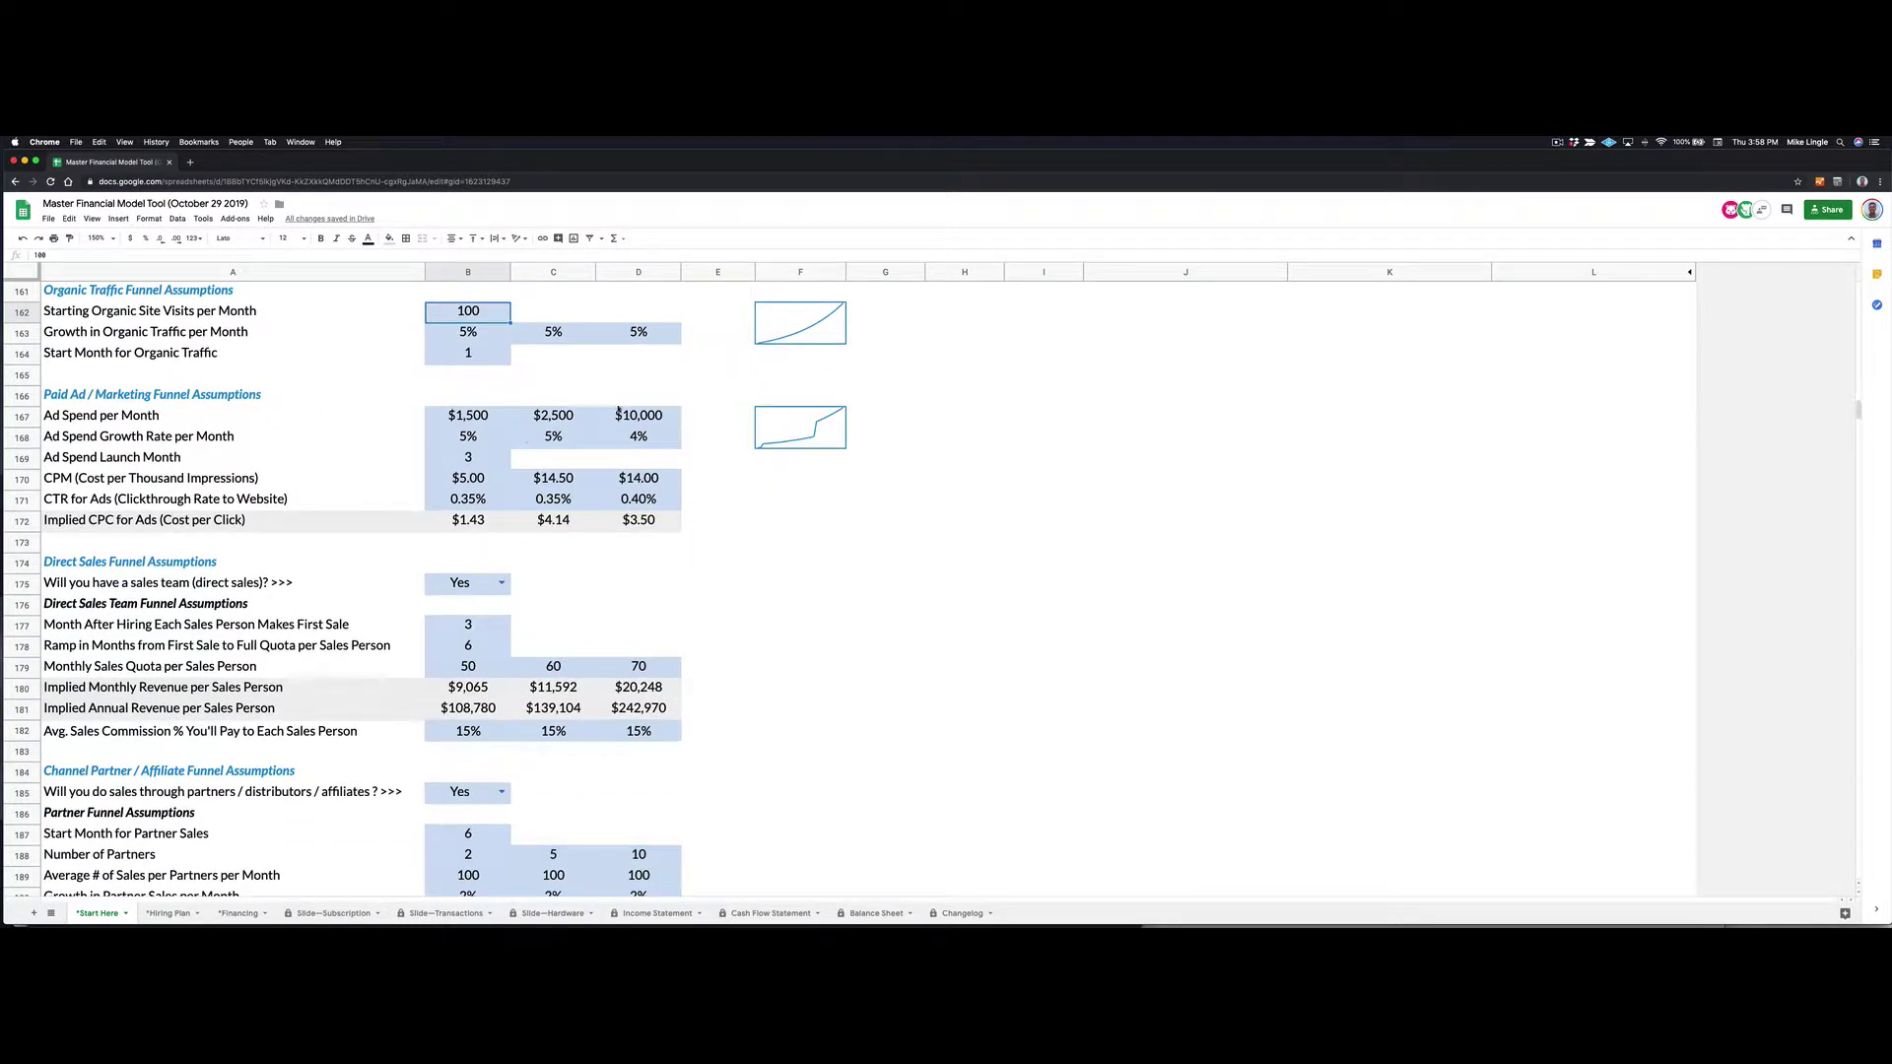
left_click(479, 417)
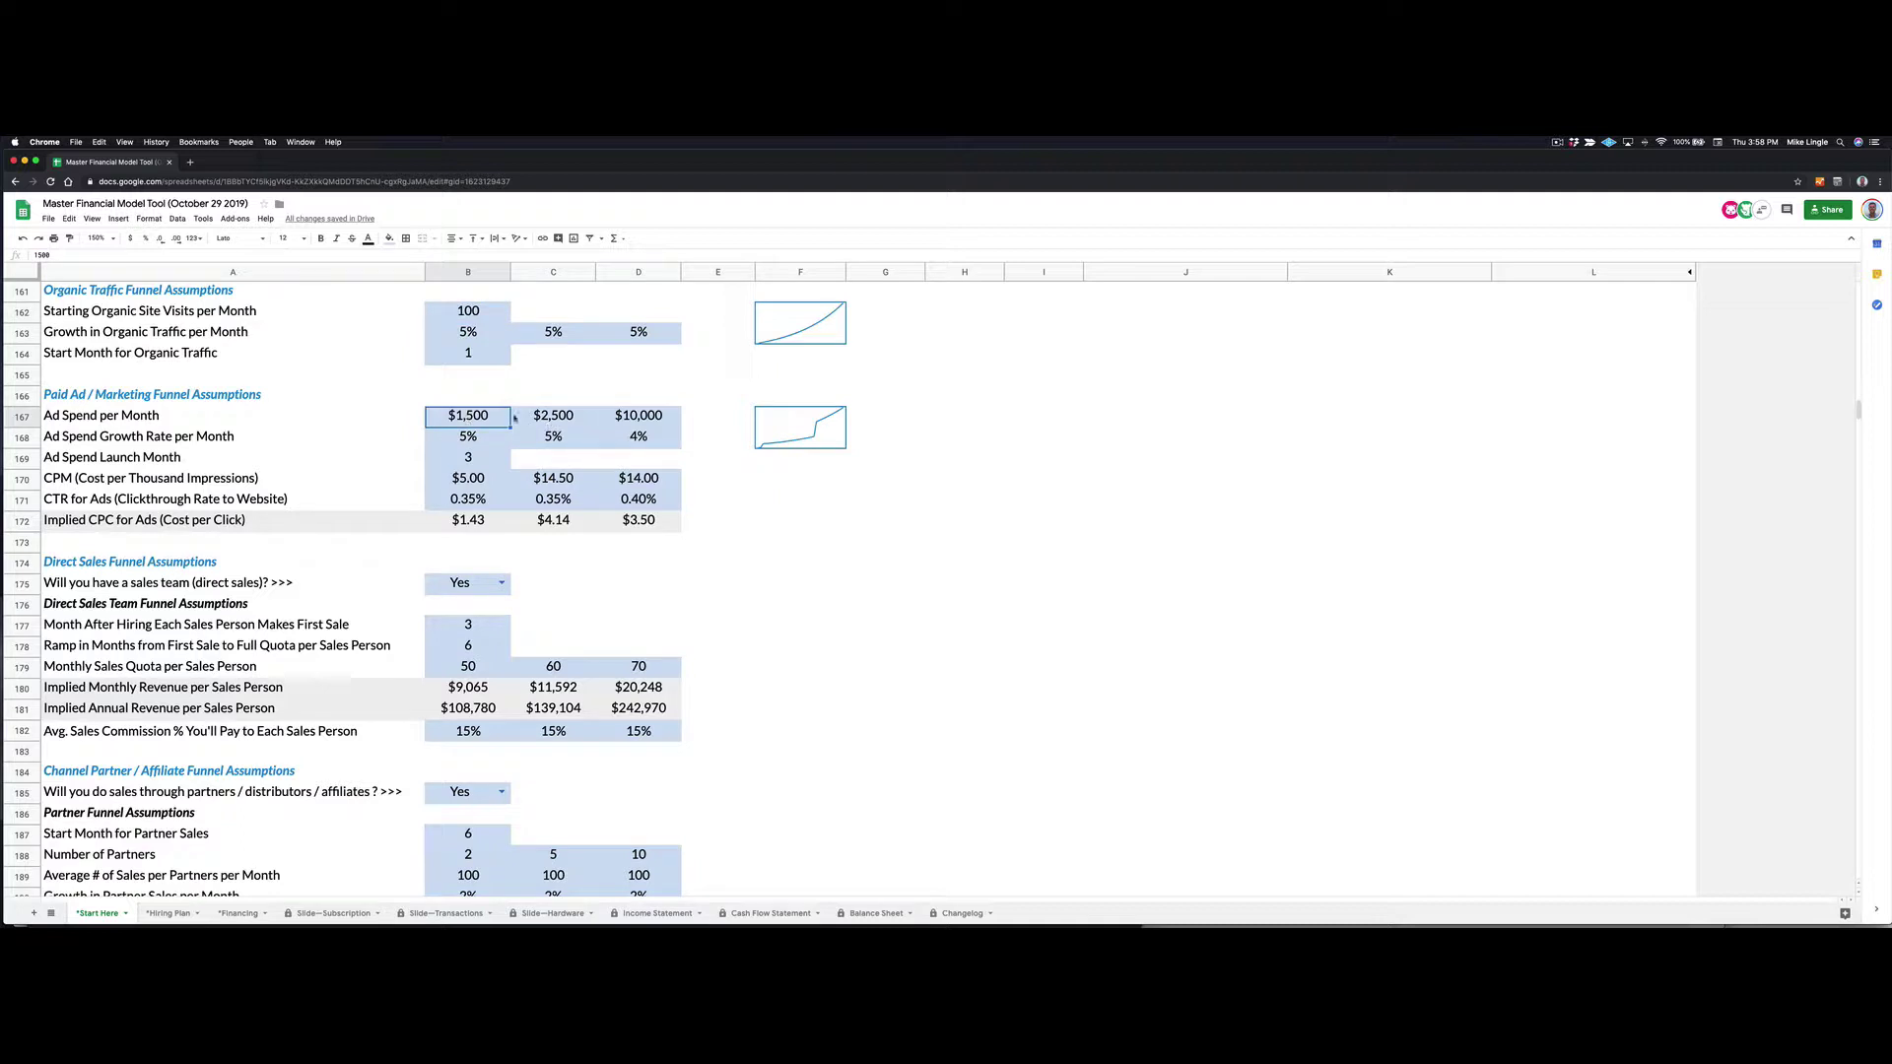
left_click(458, 461)
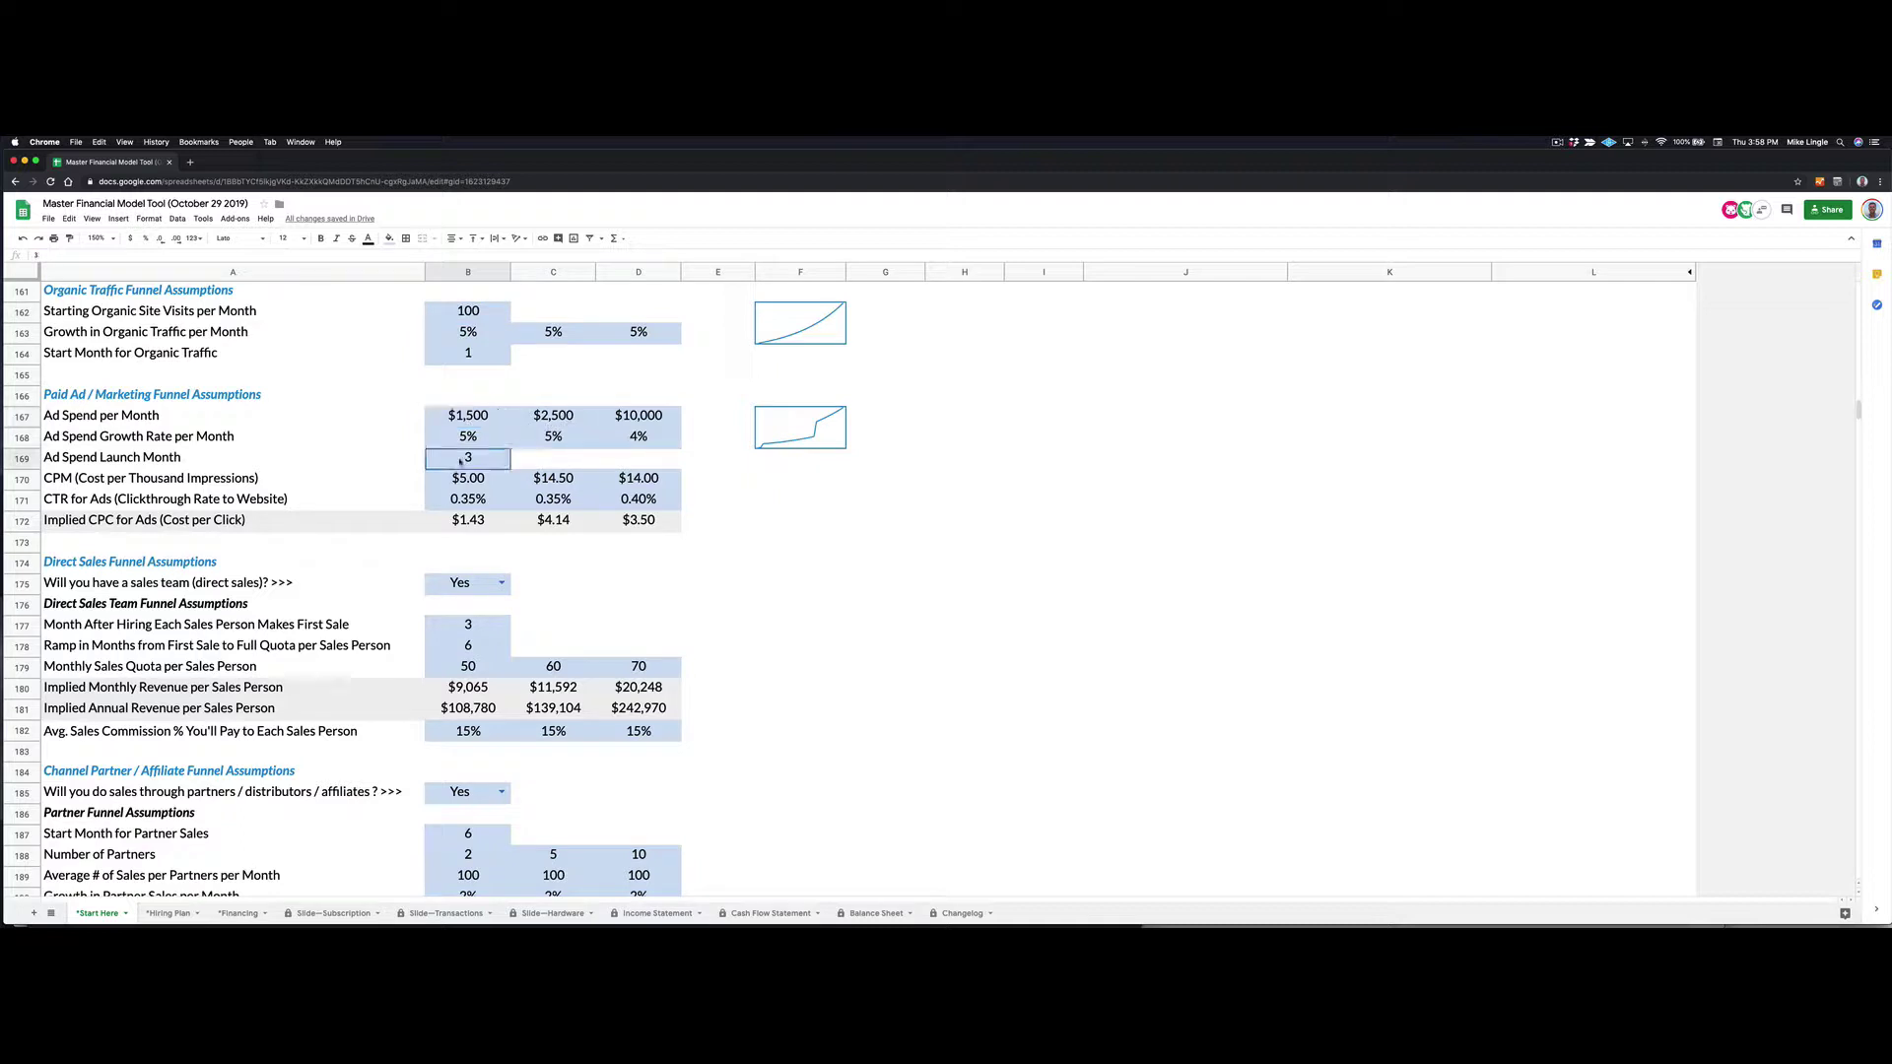
type("6")
key("Return")
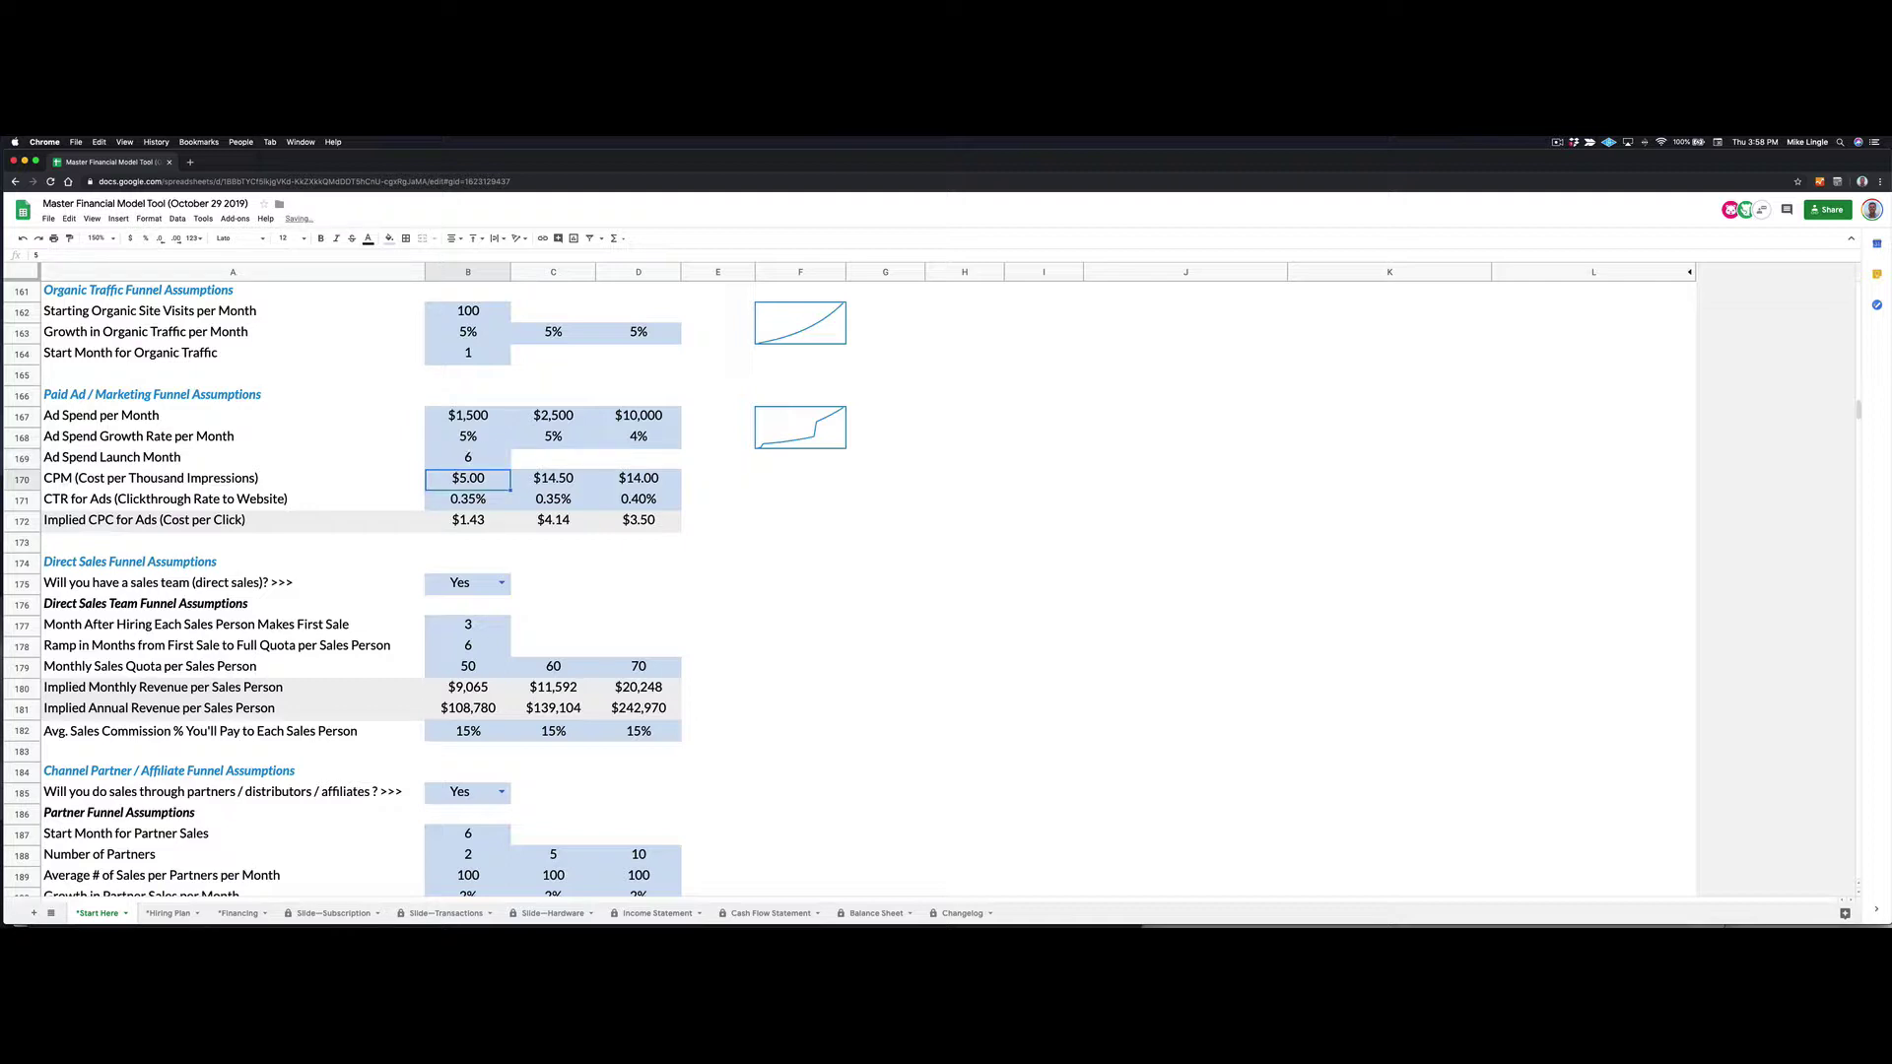
left_click(782, 446)
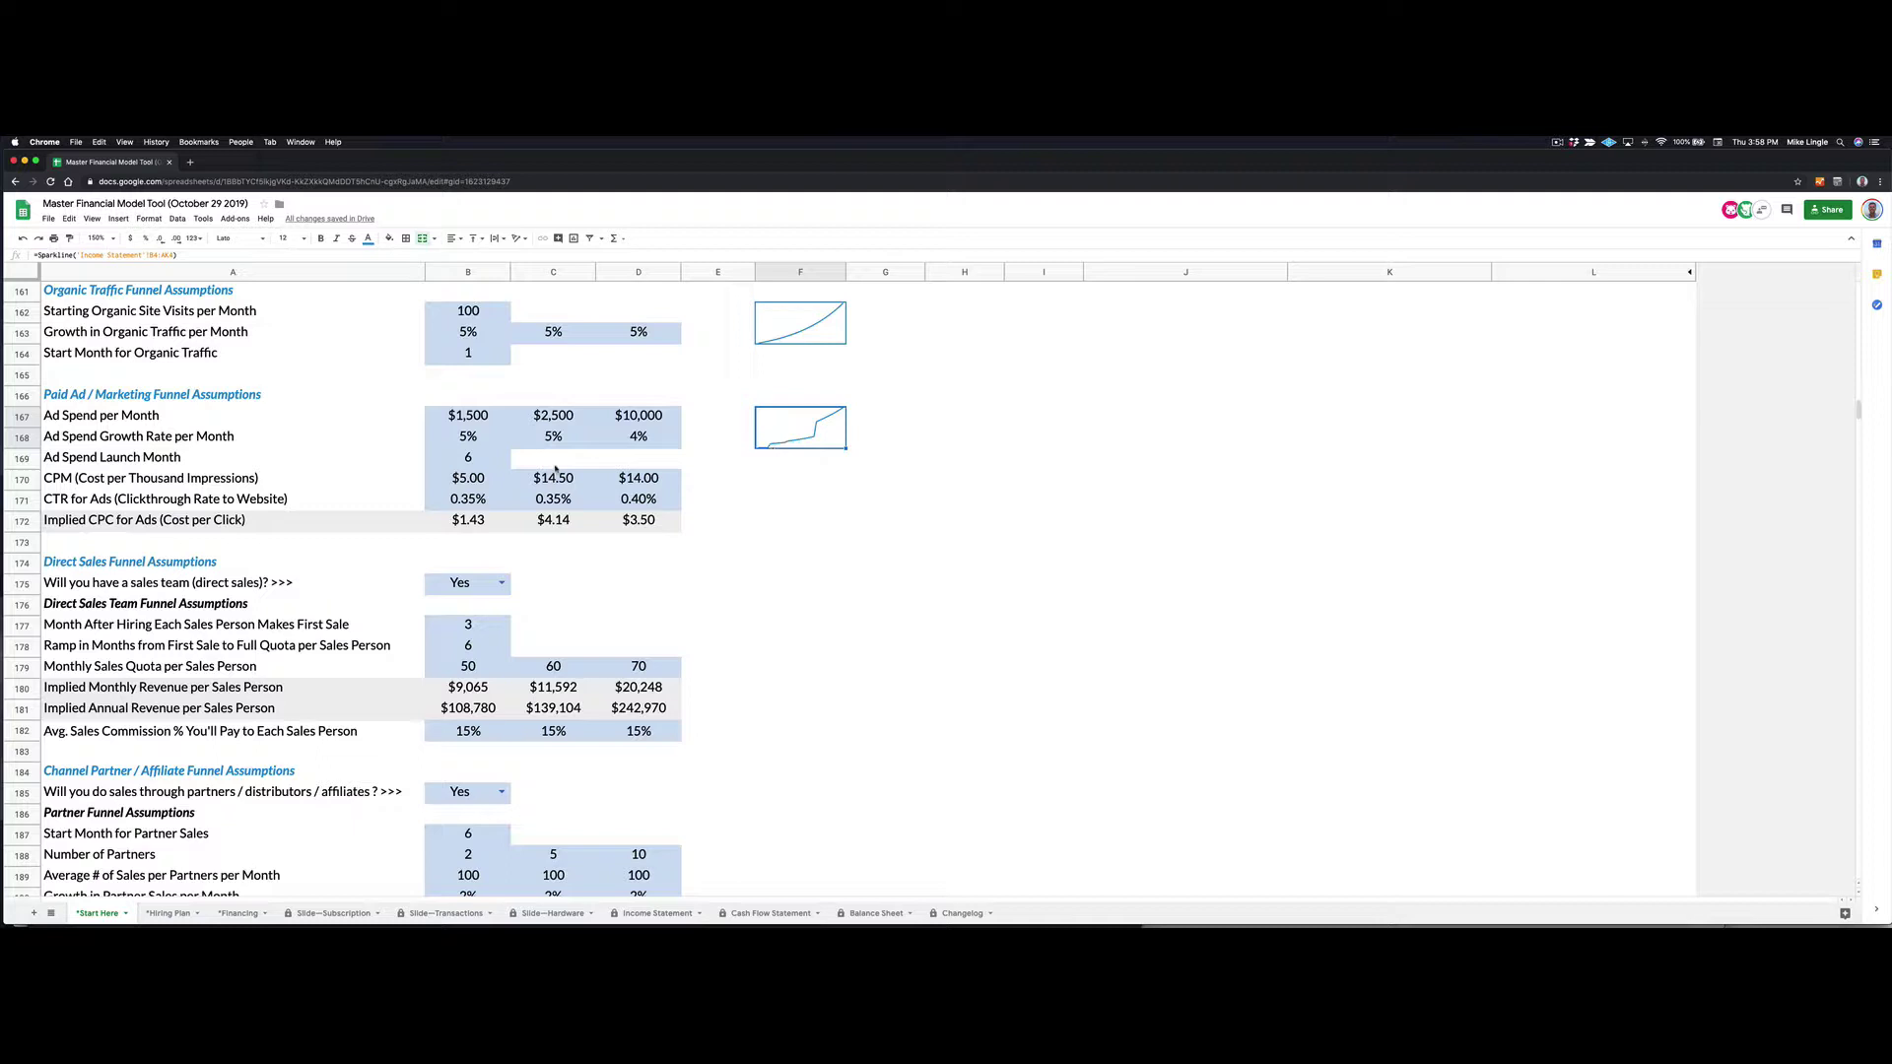
left_click(473, 462)
type("9")
key("Return")
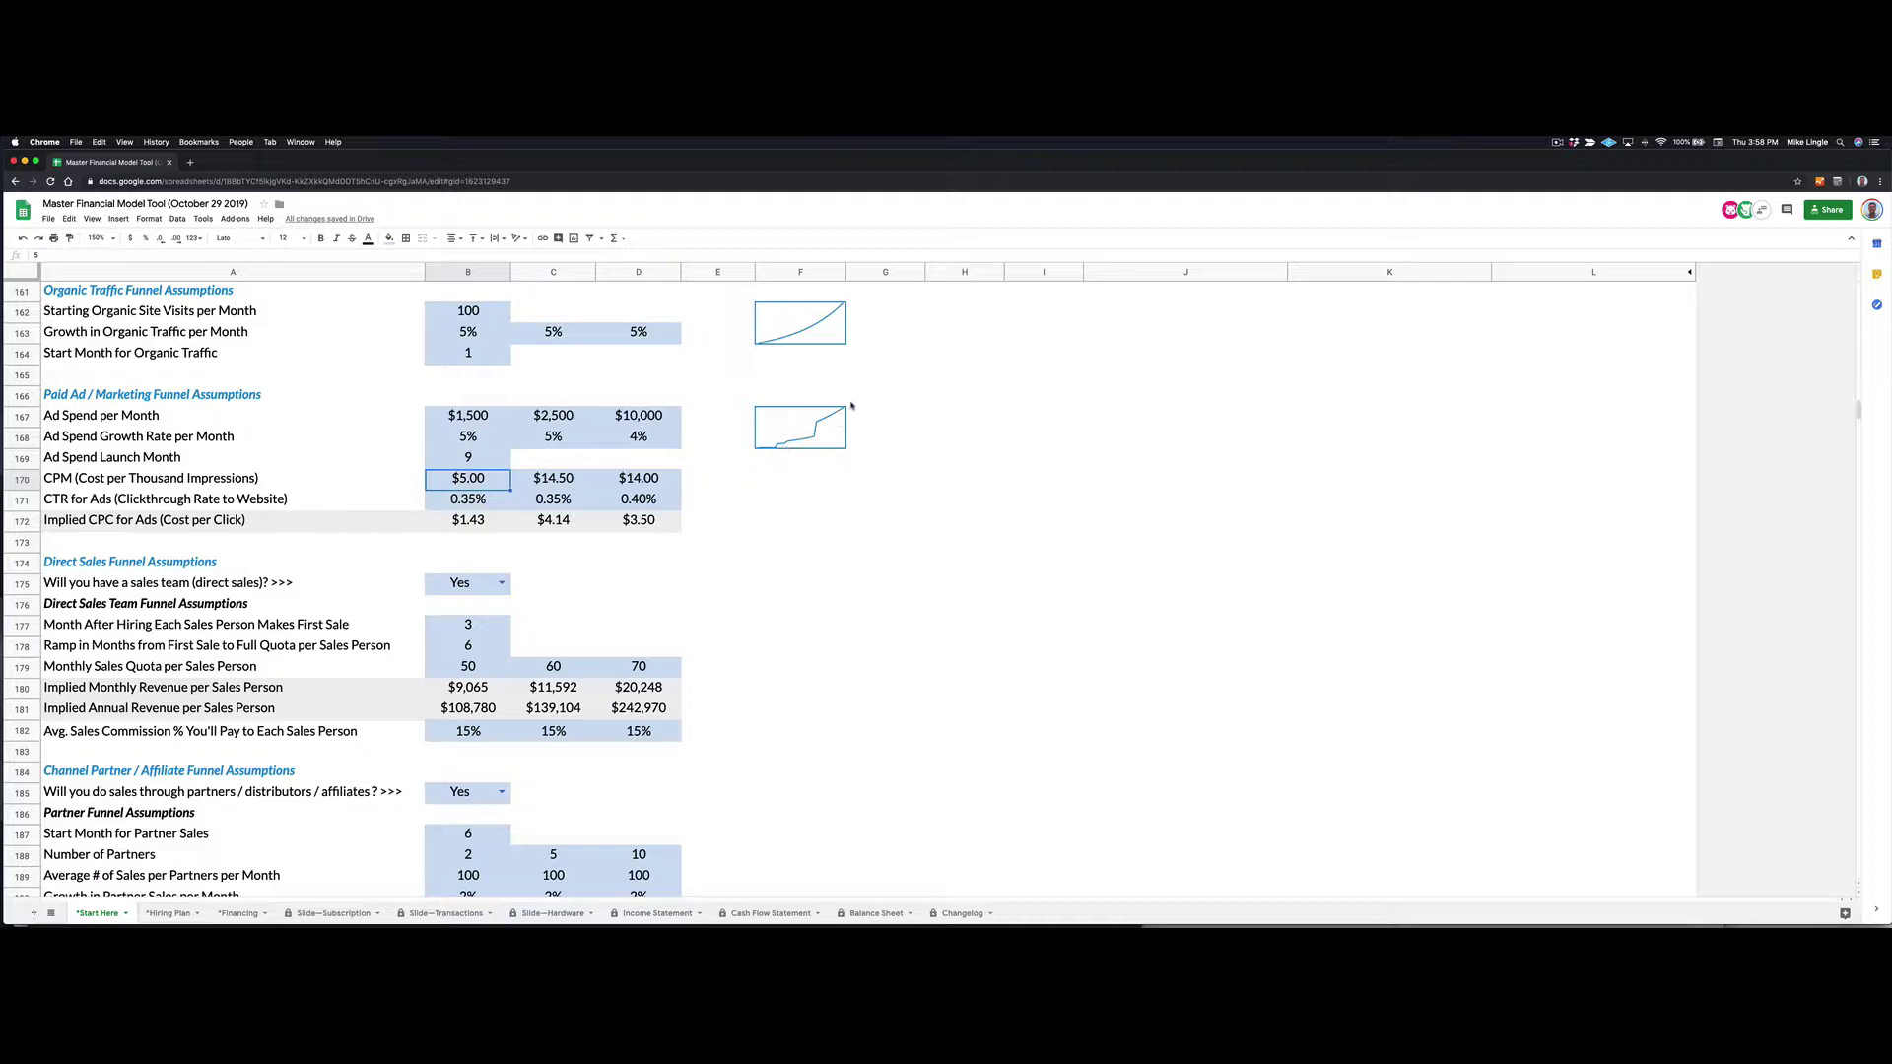
scroll(531, 489, "down", 2)
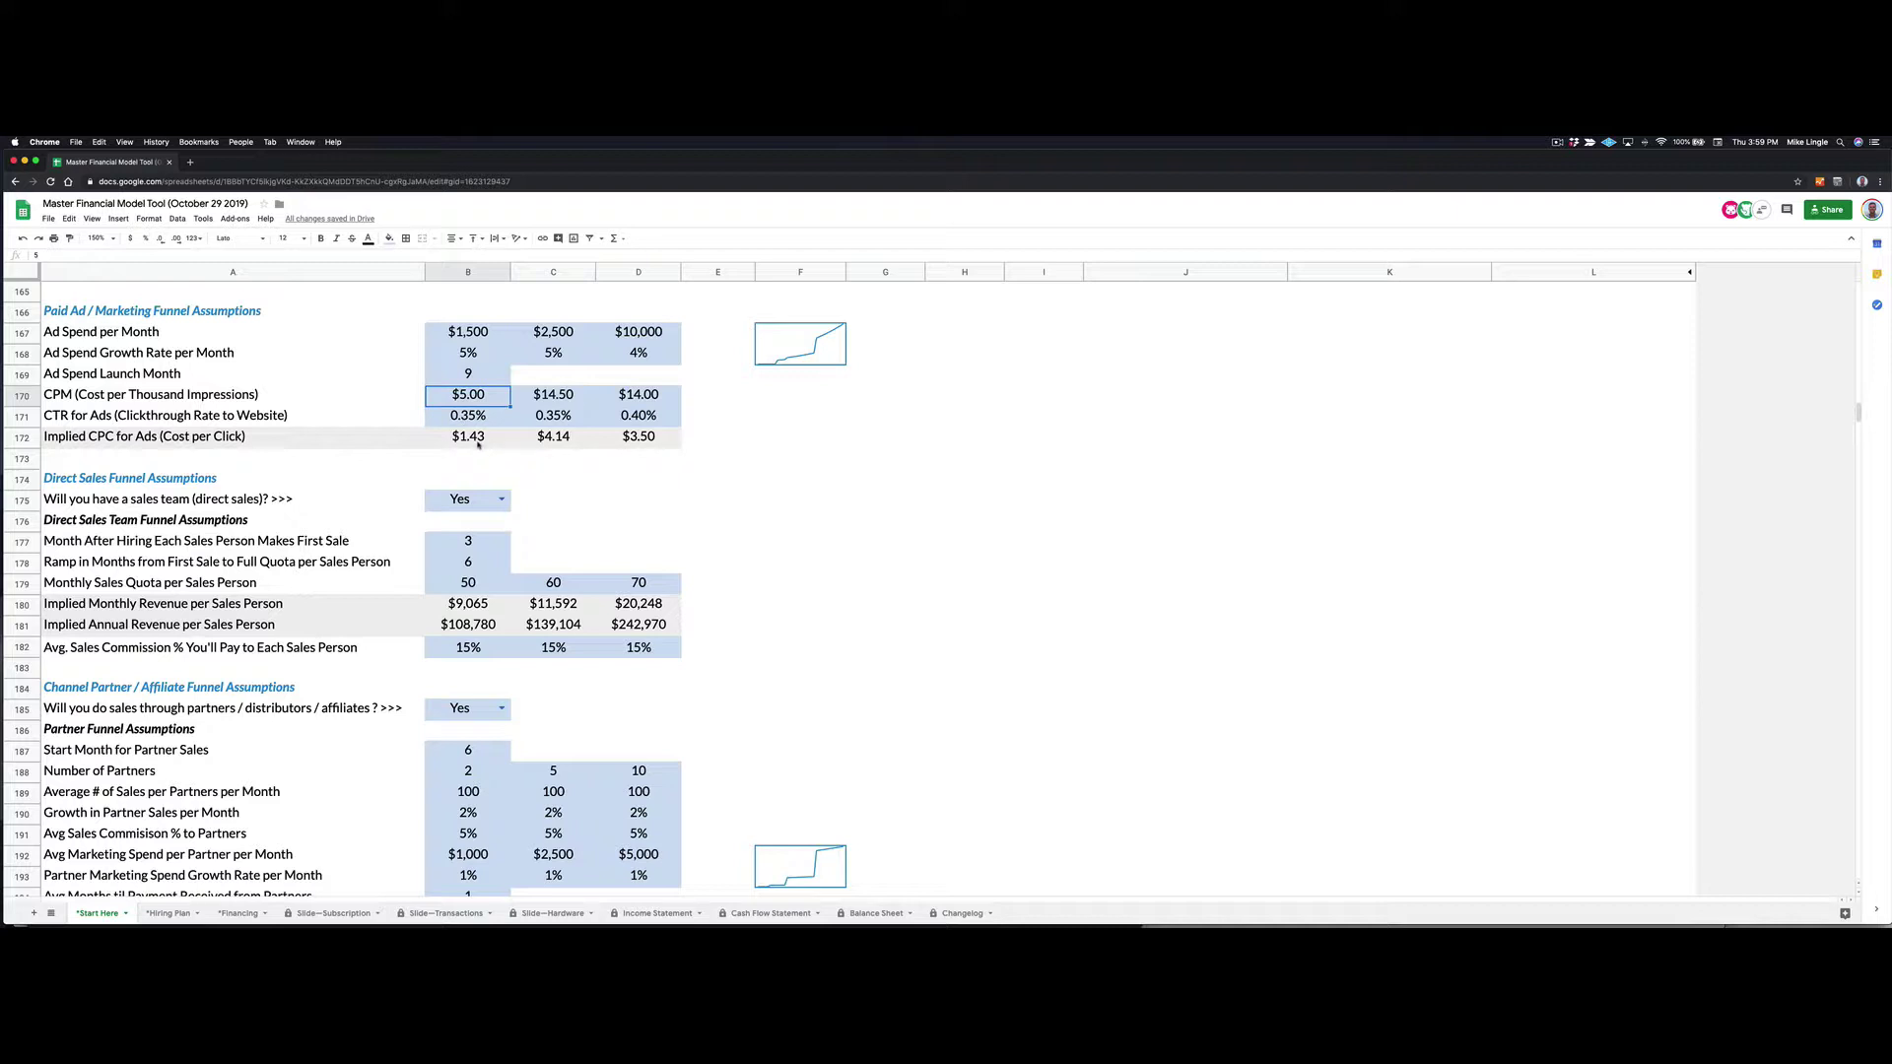
scroll(474, 445, "down", 2)
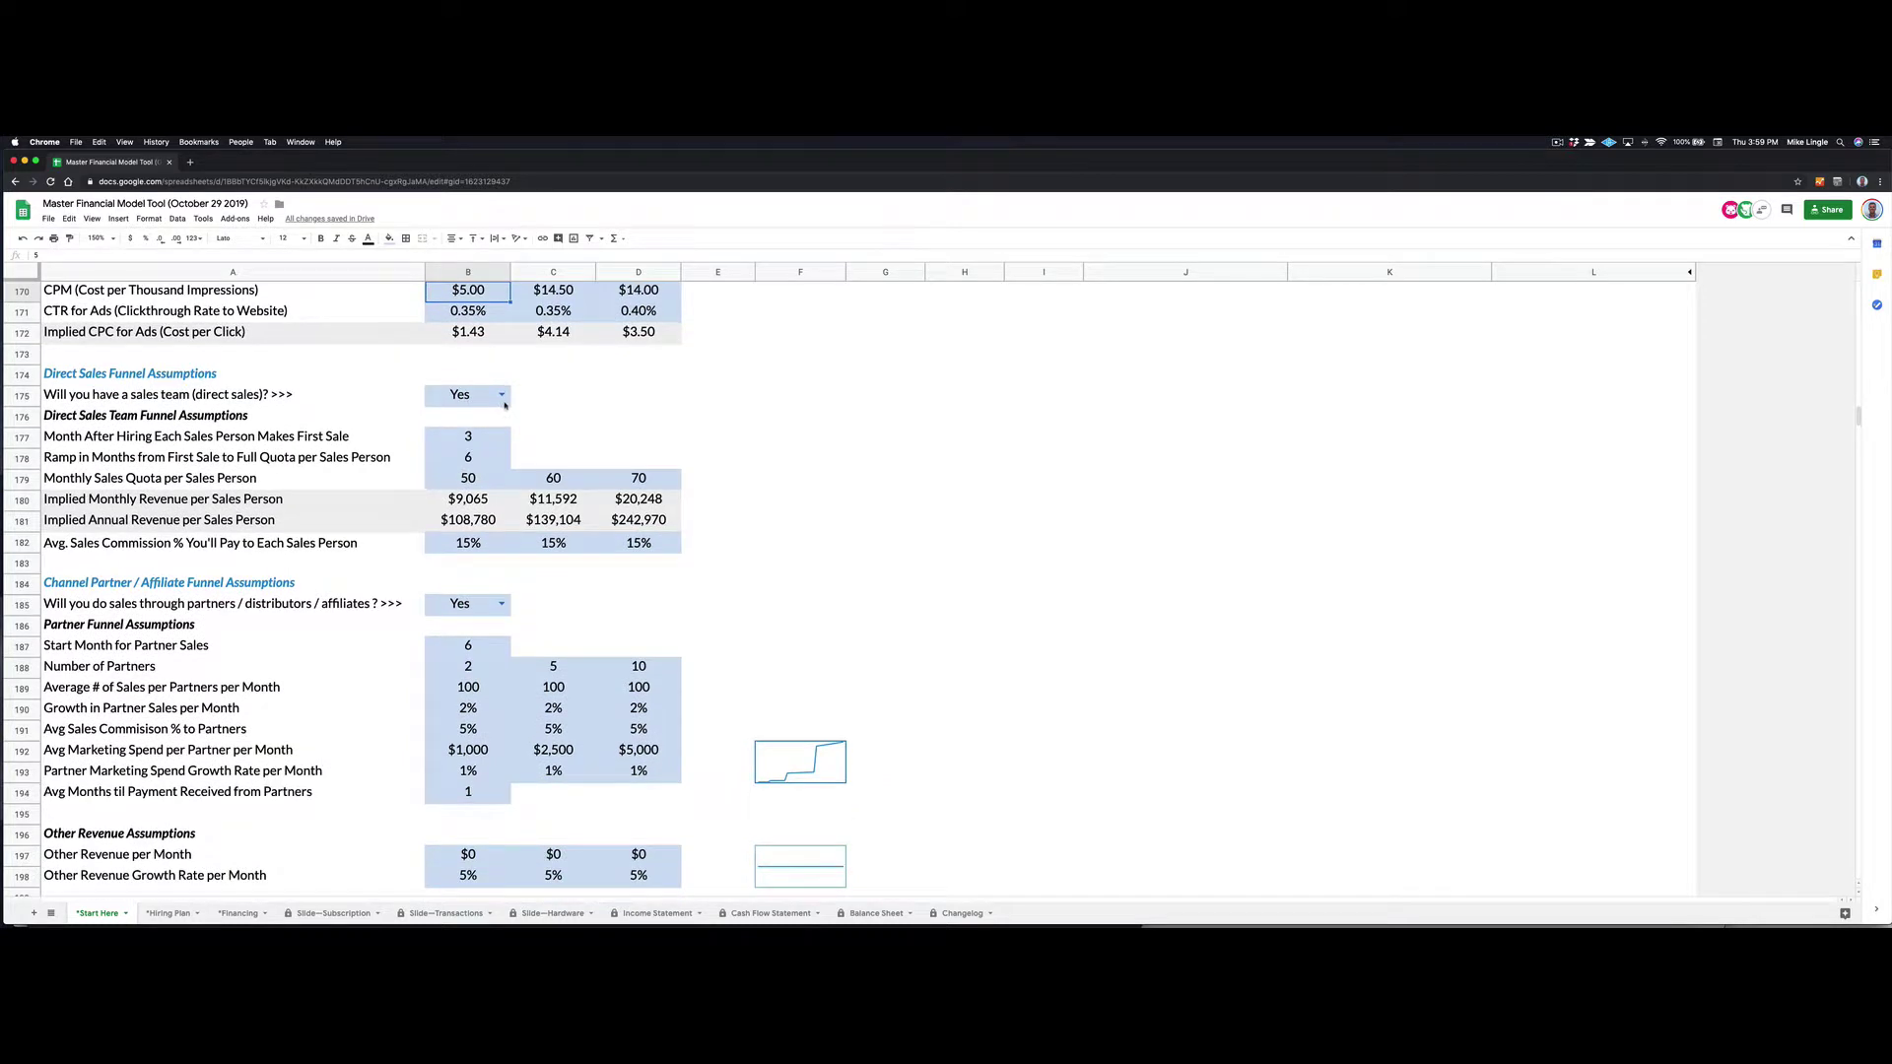
- Answer No to having a direct sales team
left_click(503, 395)
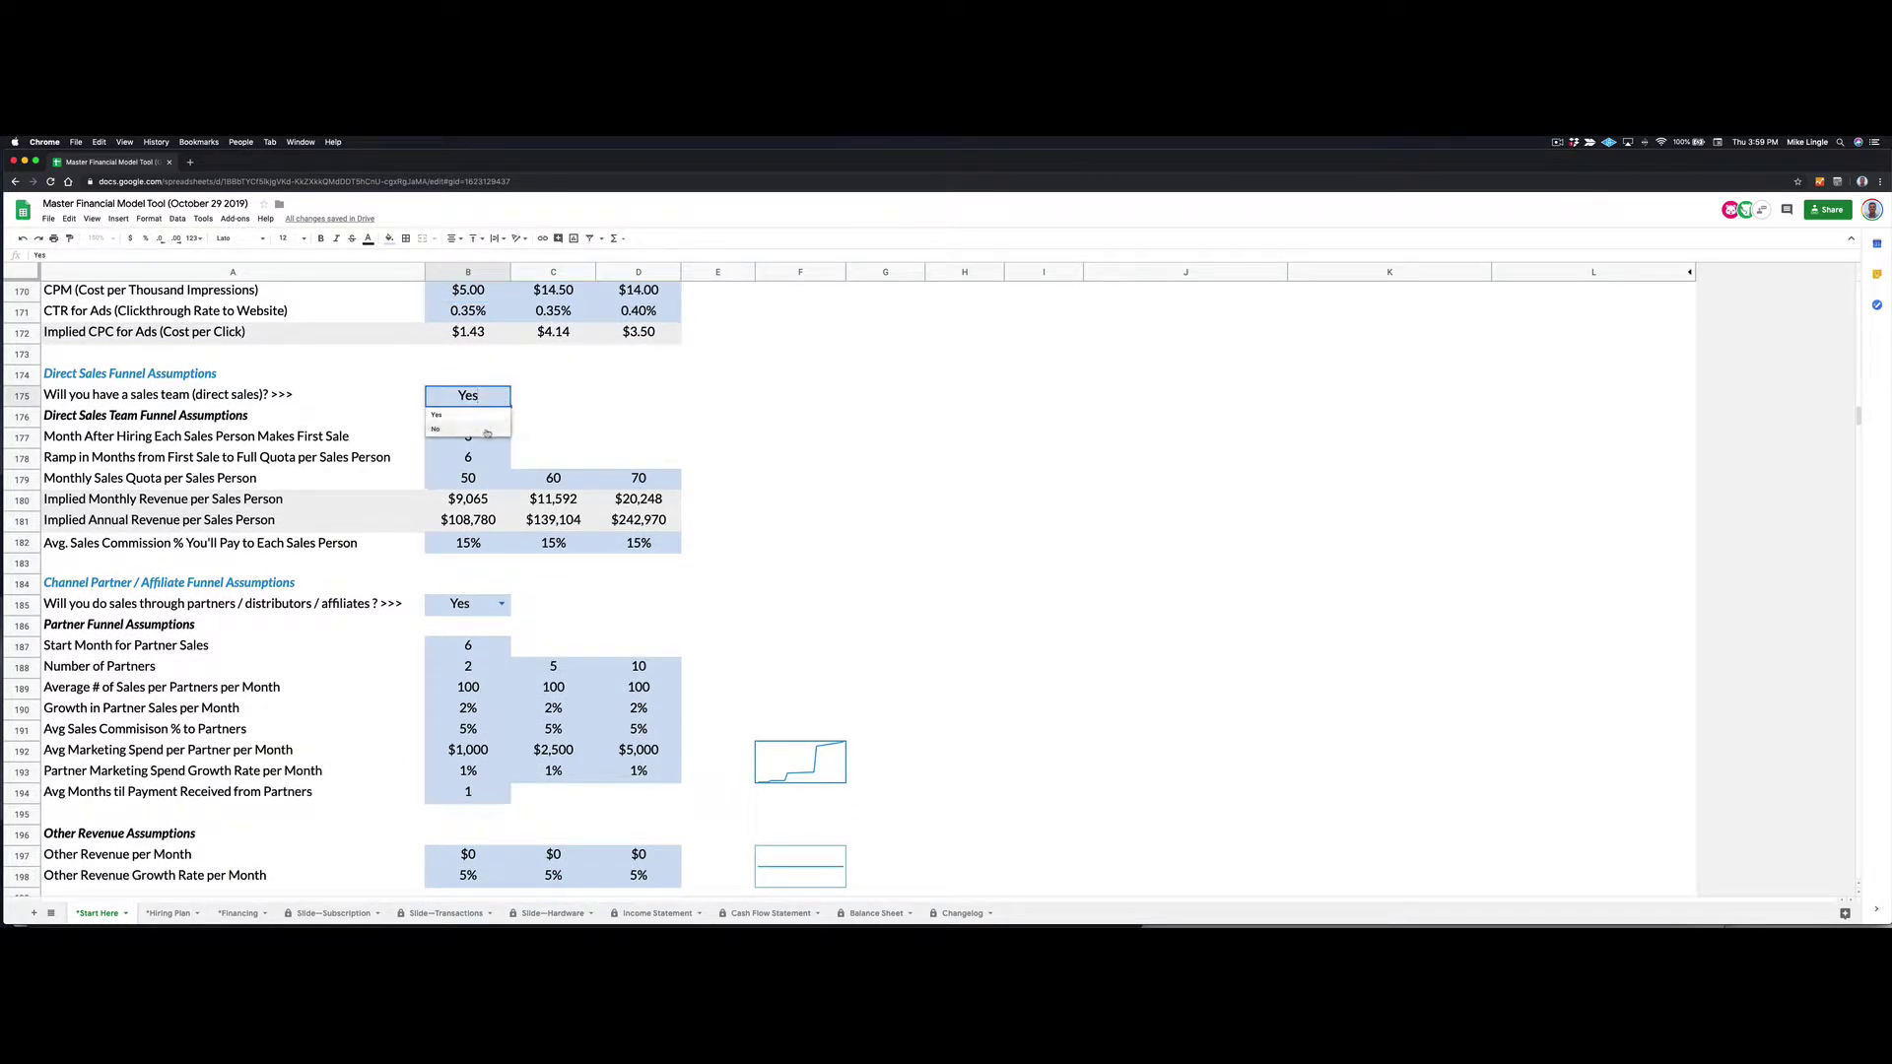
left_click(500, 426)
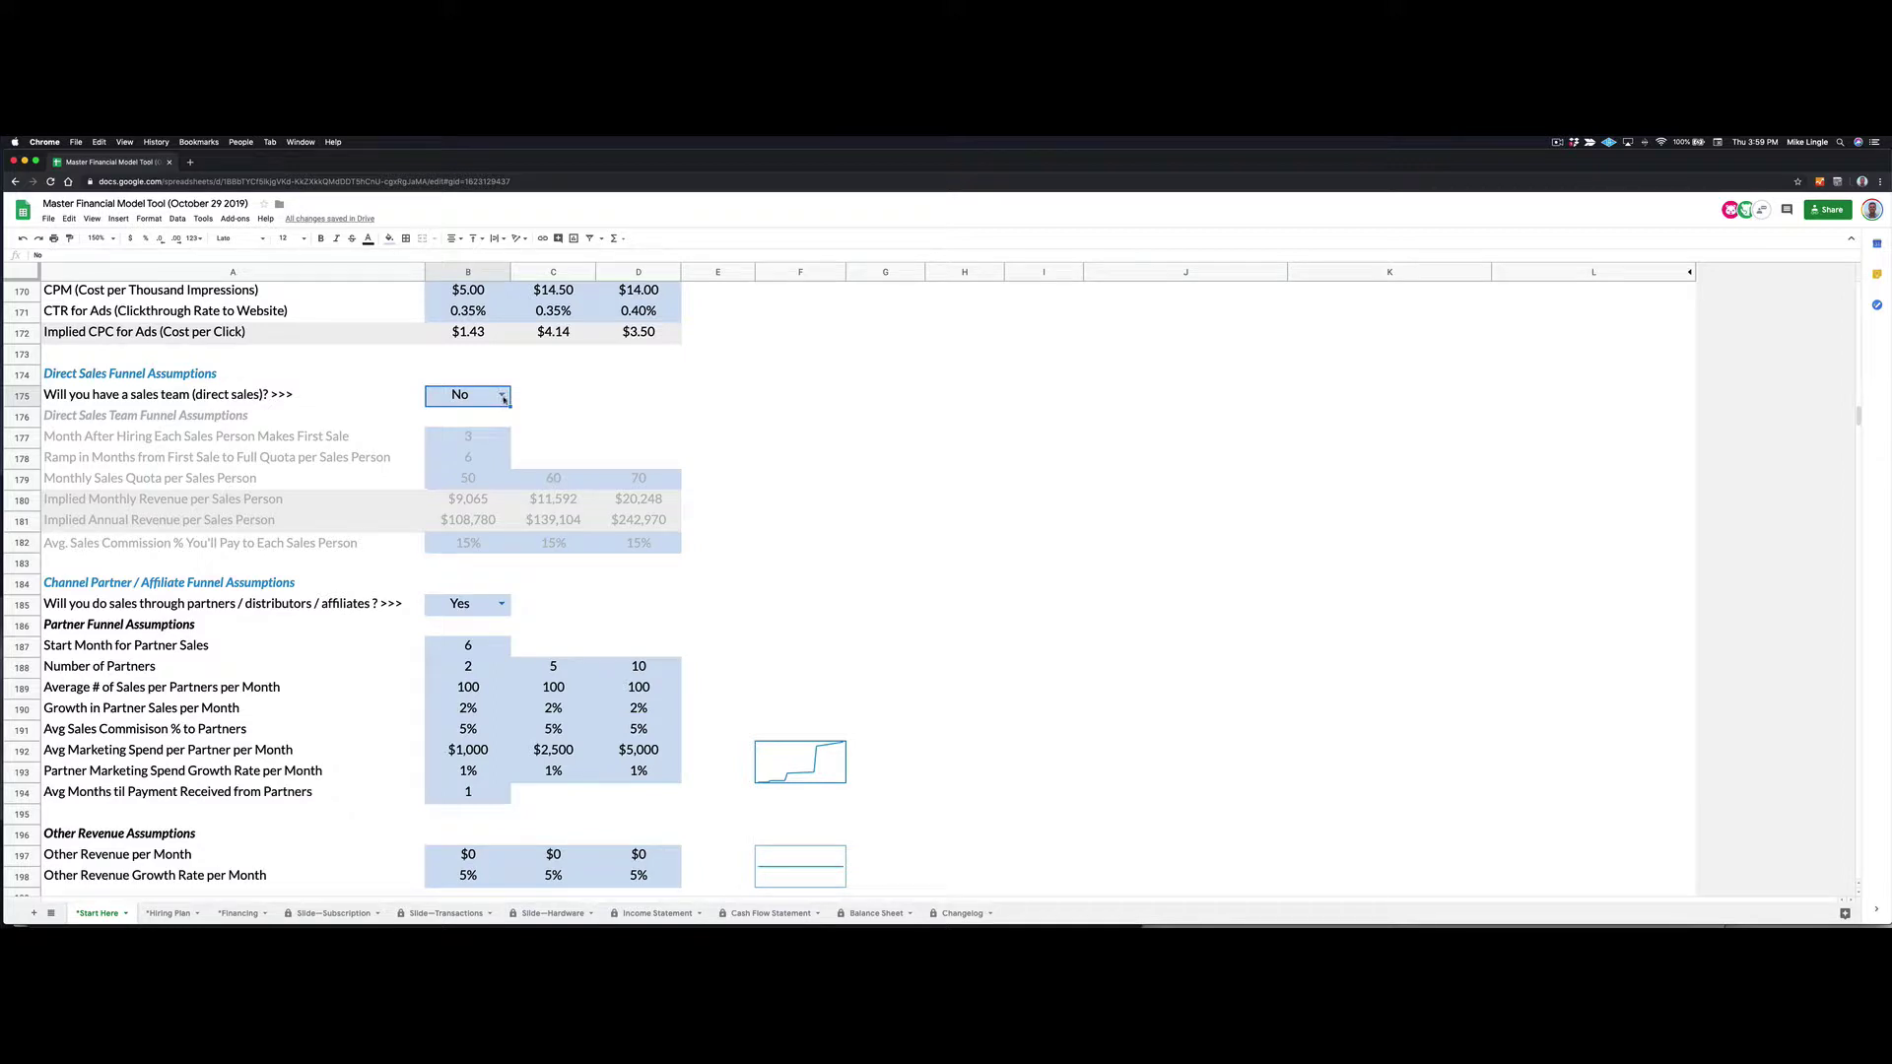
scroll(594, 612, "down", 1)
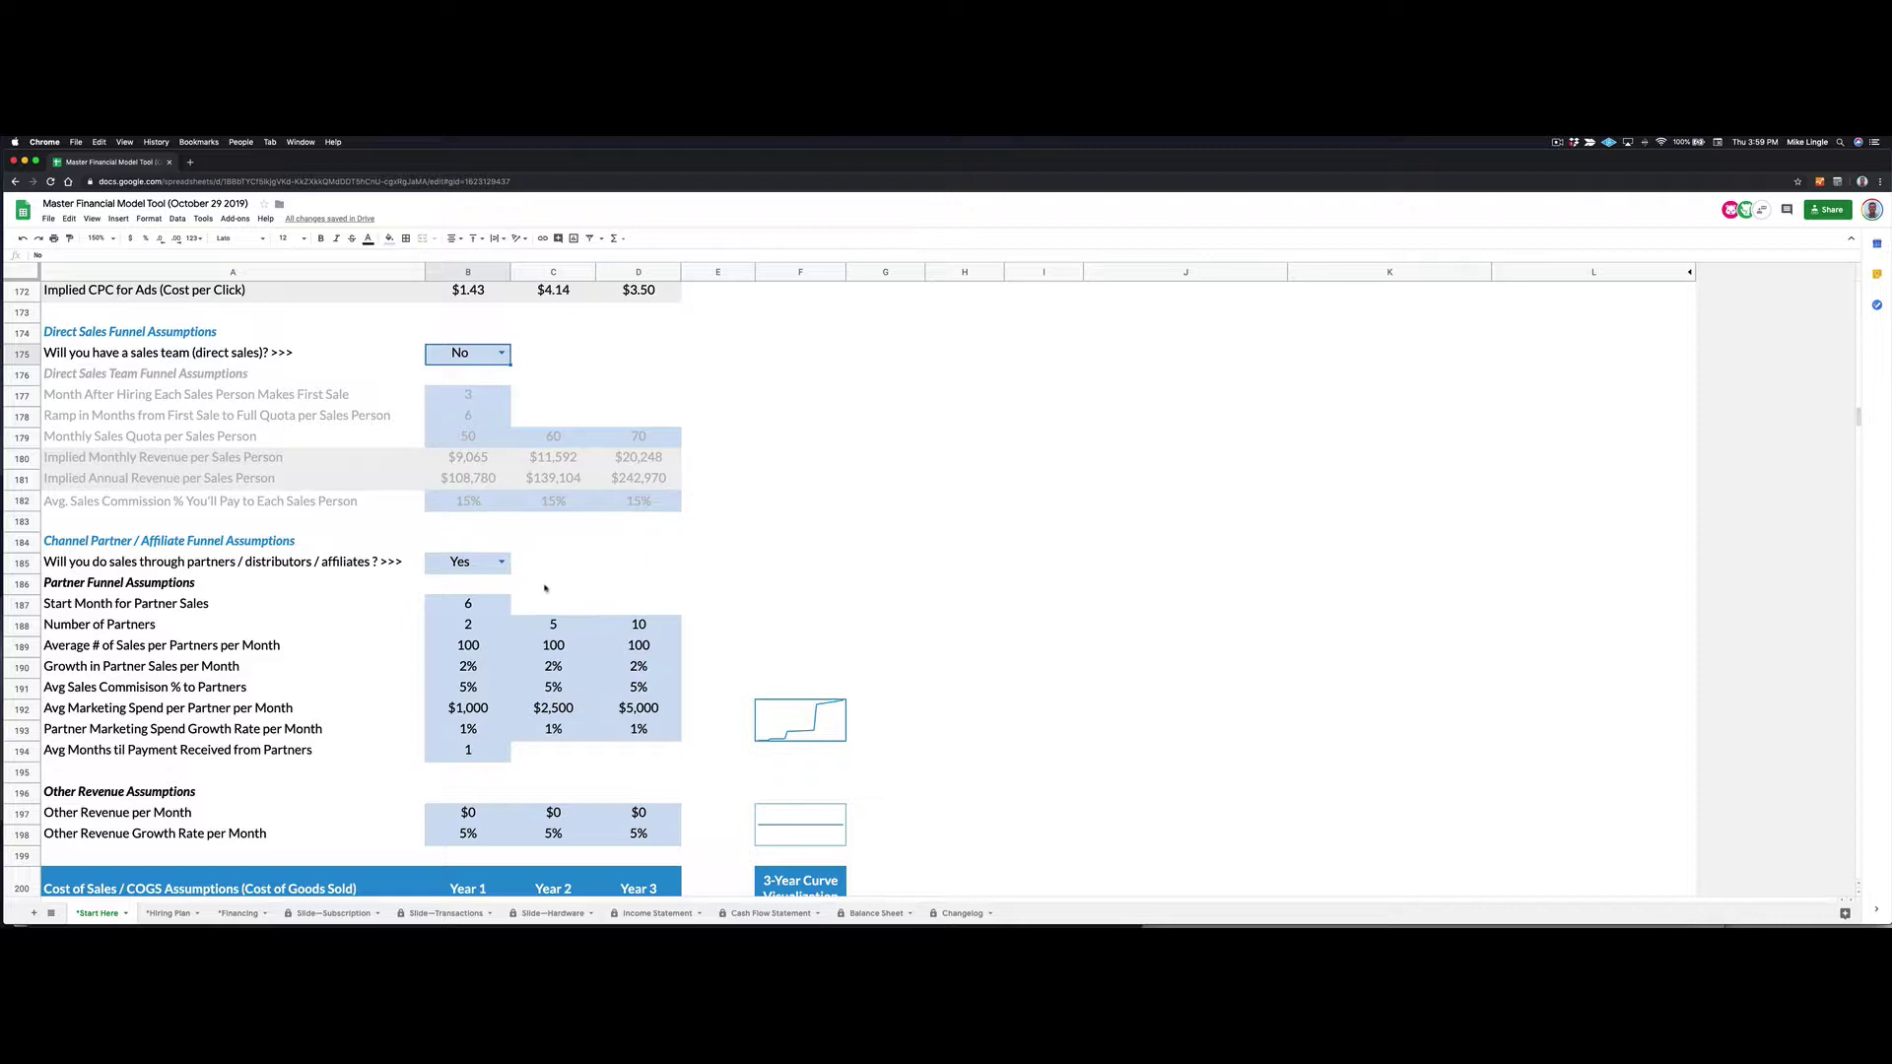
- Keep partner sales at Yes and select its start month and partner funnel values in rows 188–193
left_click(501, 562)
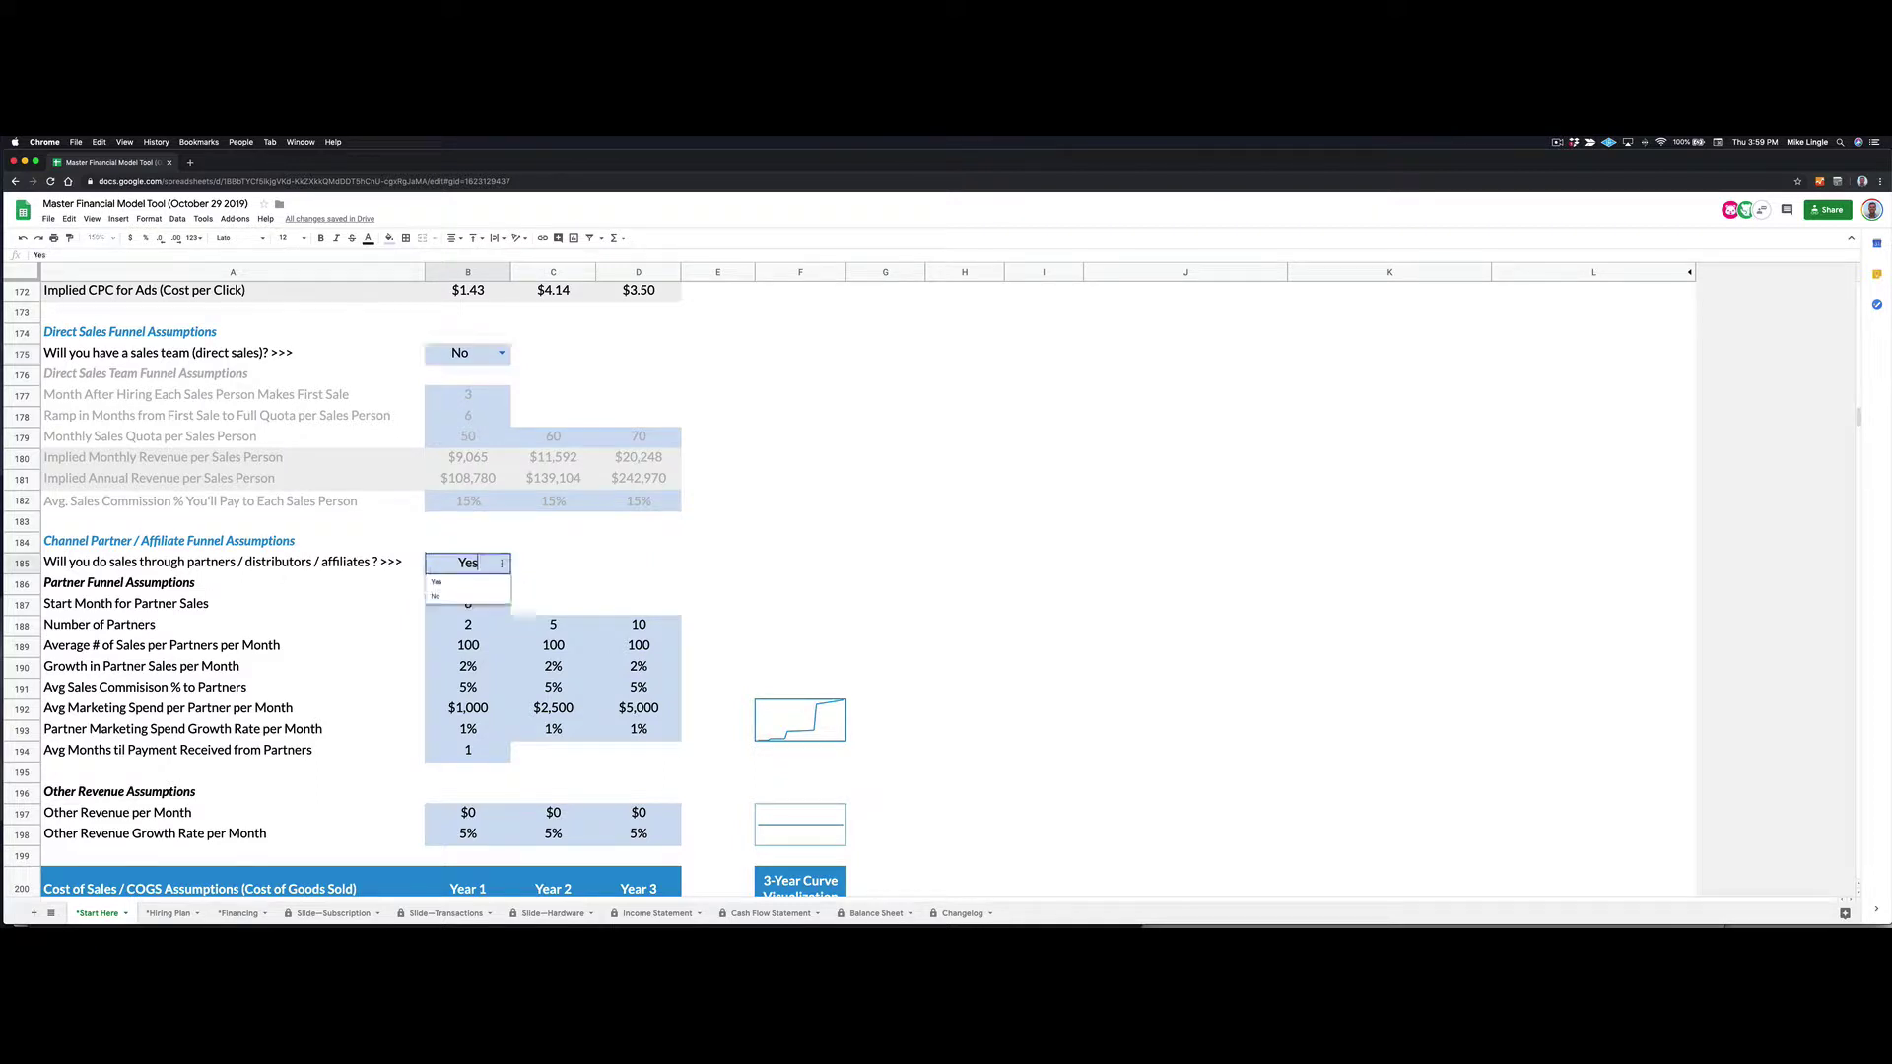
left_click(490, 595)
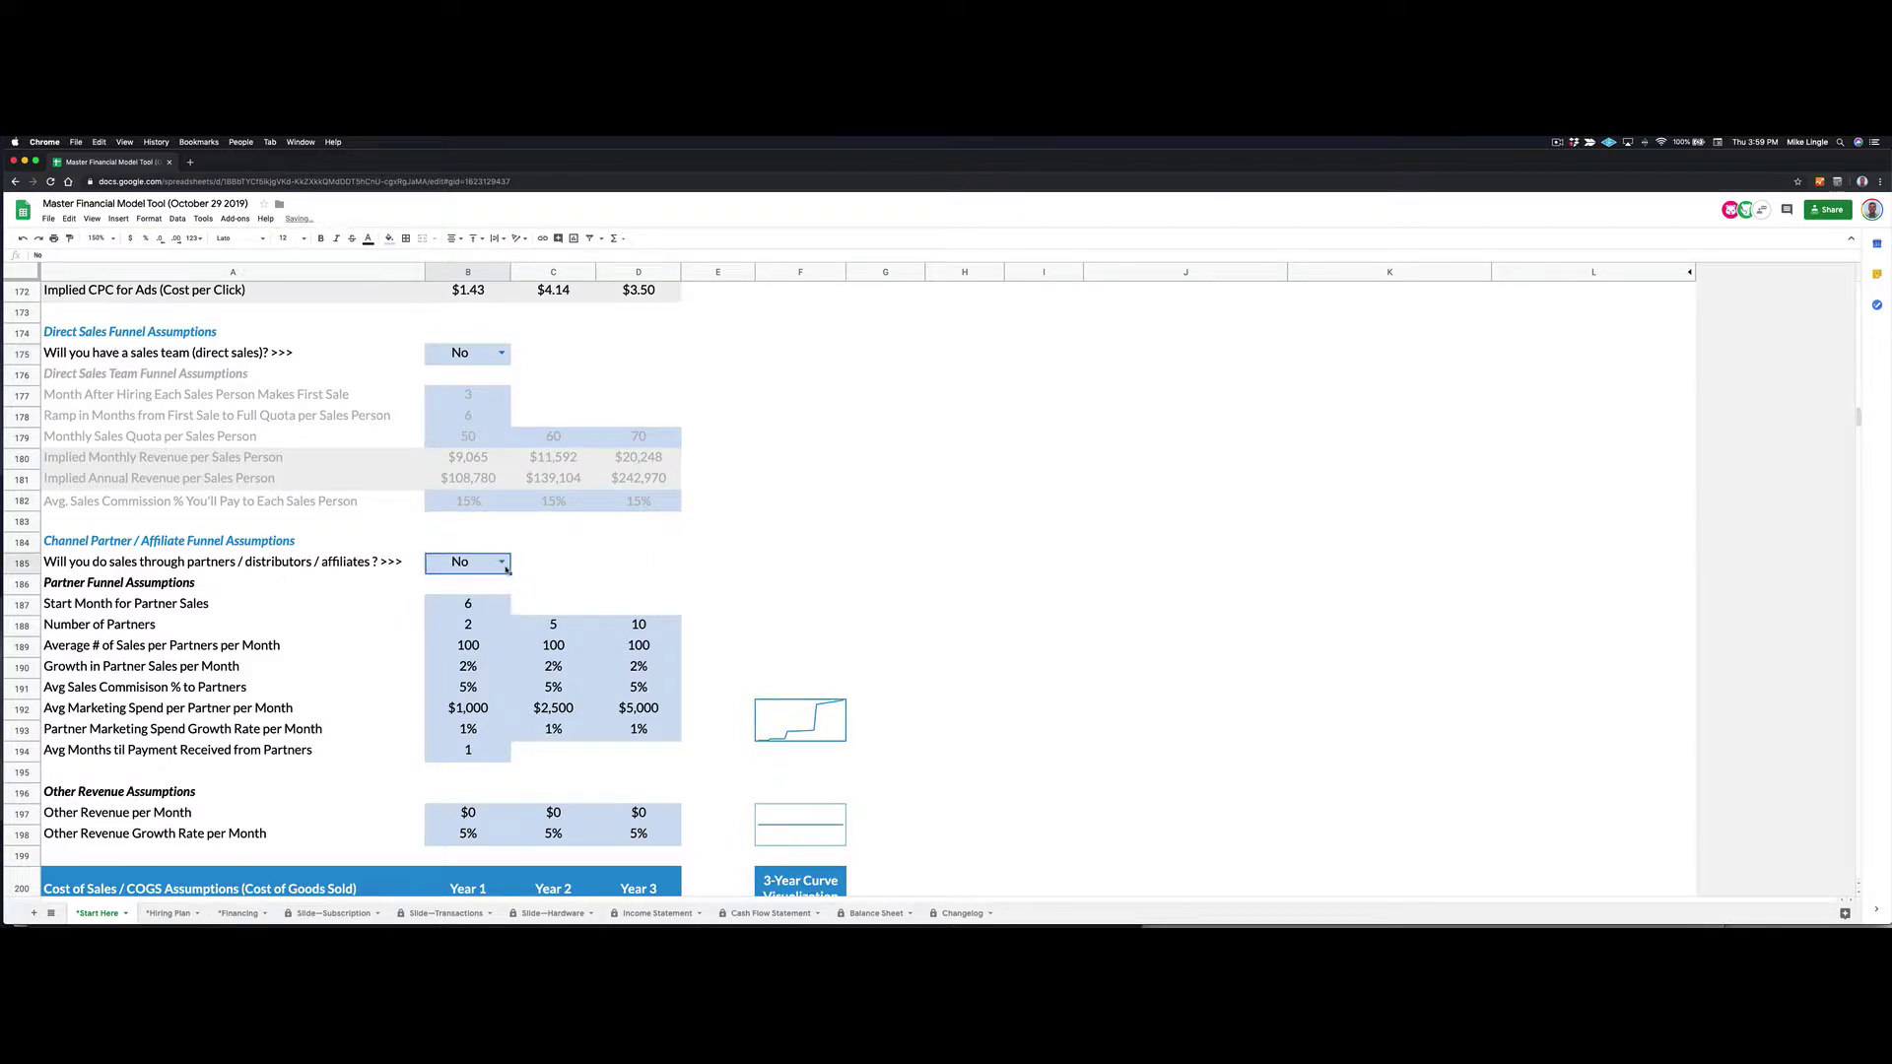
key("Return")
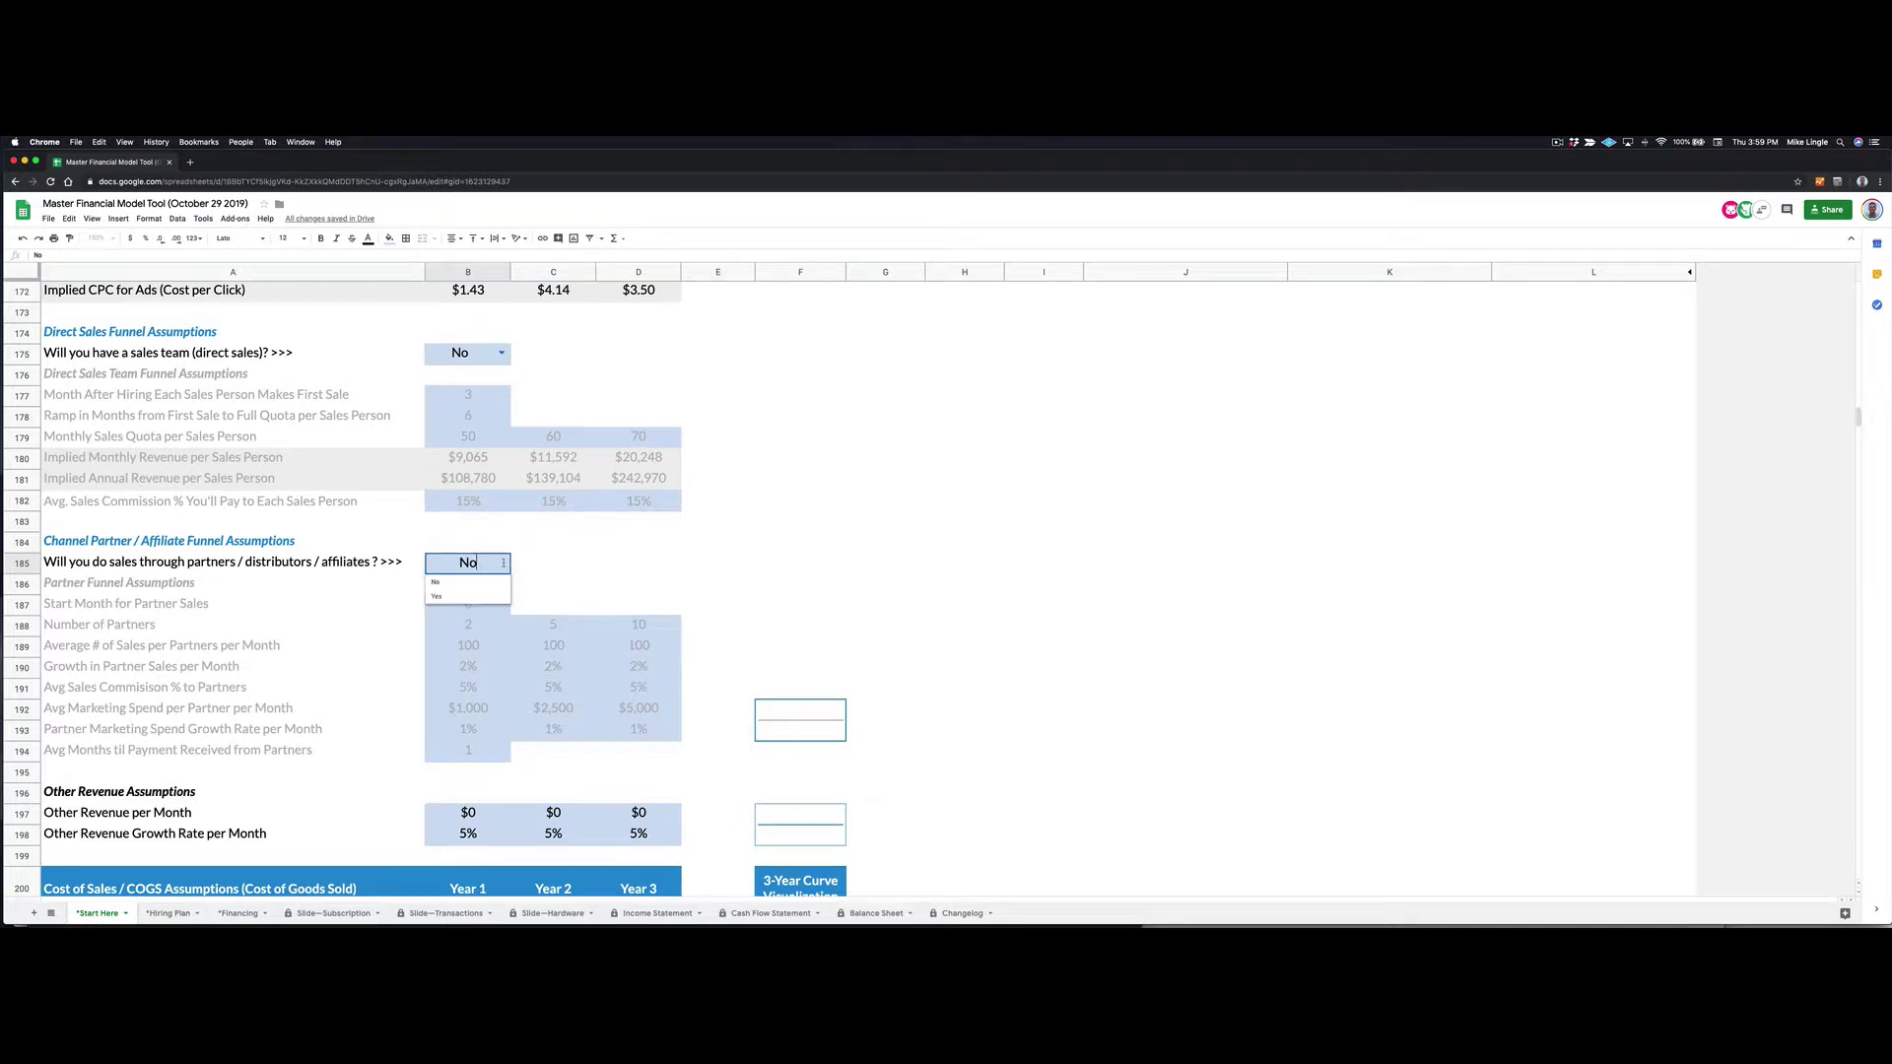
key("Down")
key("Return")
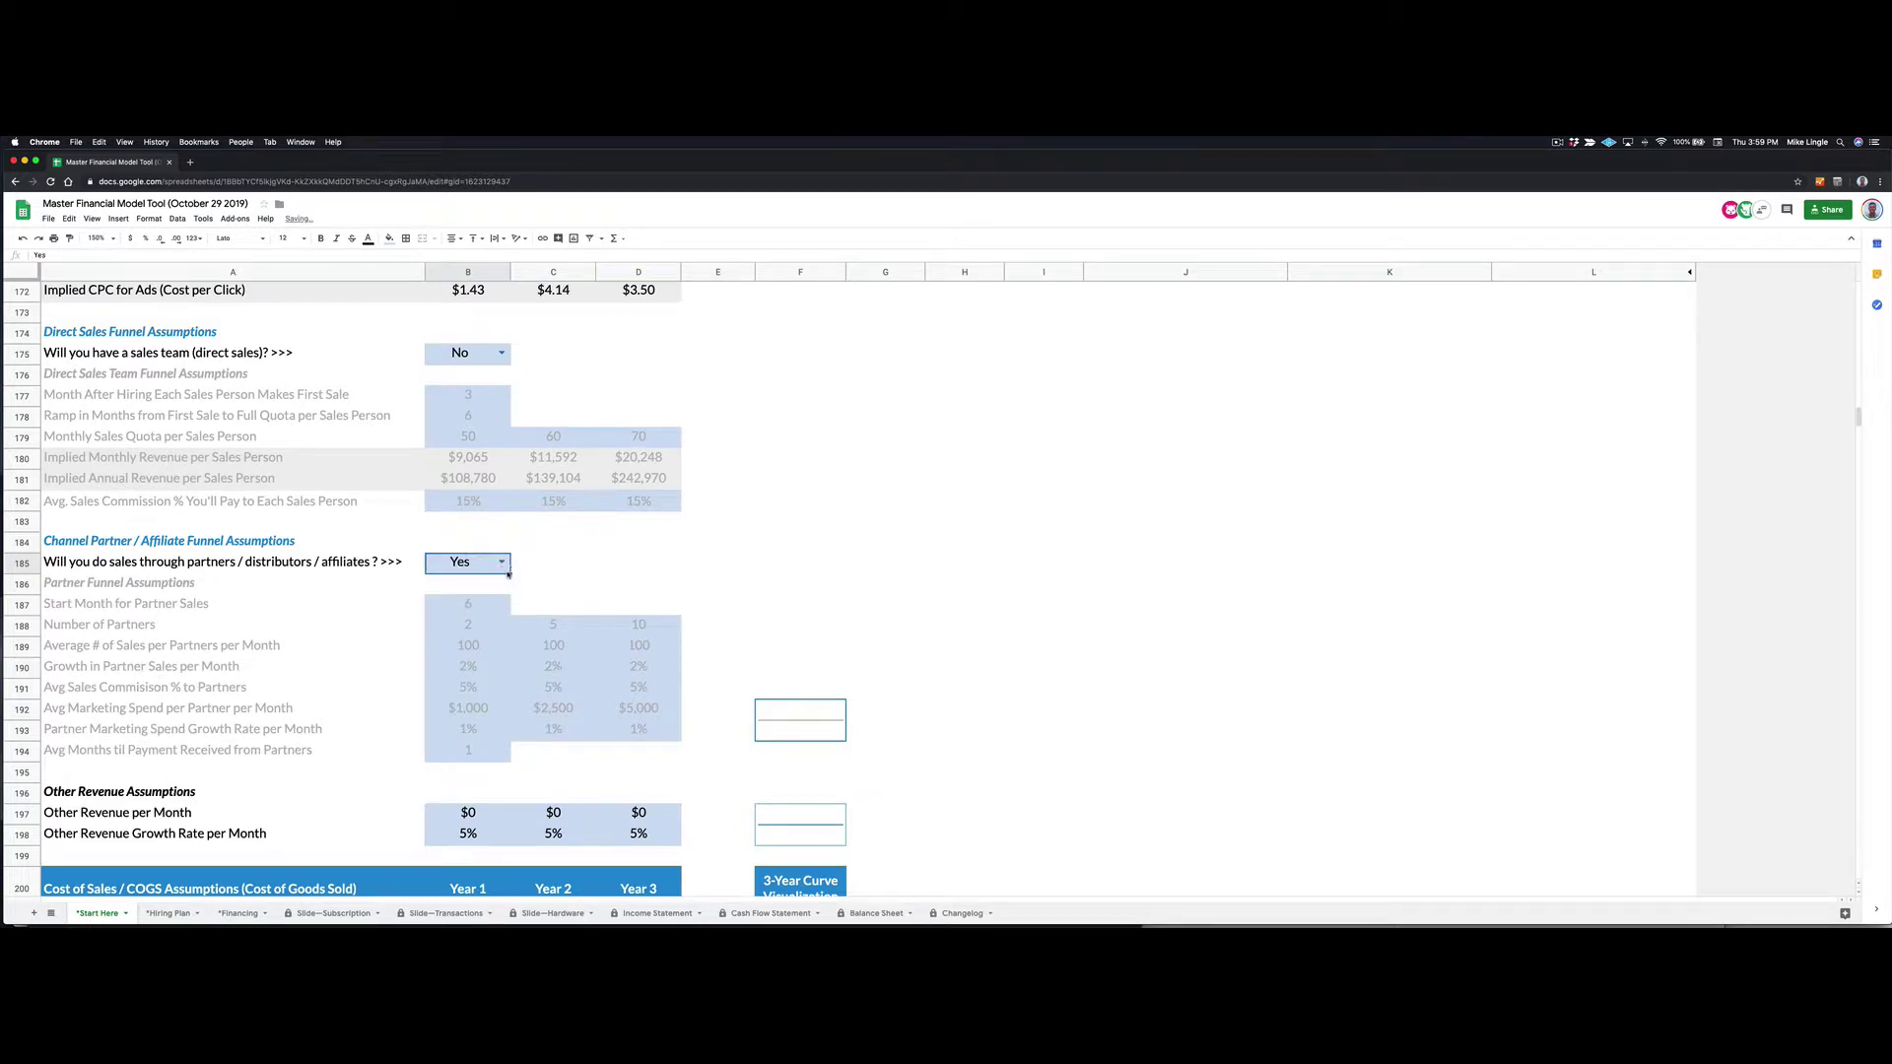
left_click(483, 608)
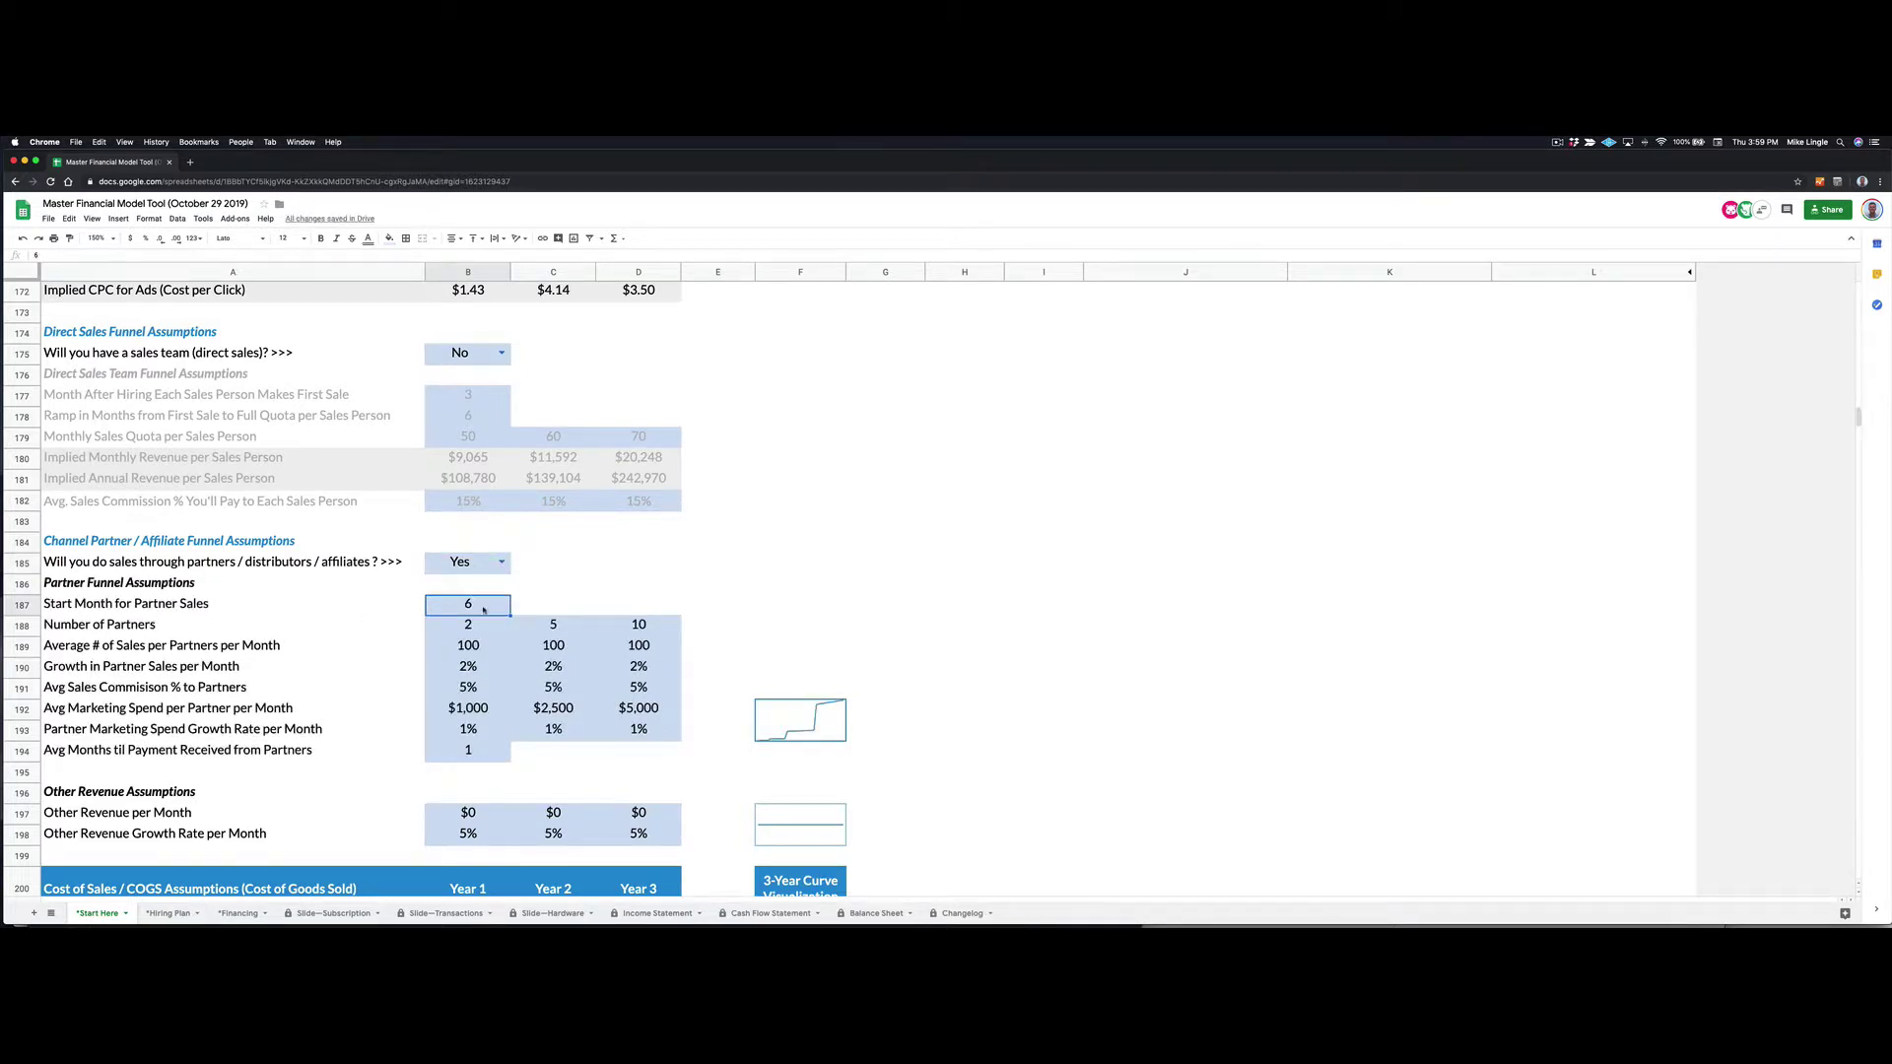
left_click_drag(449, 629, 636, 731)
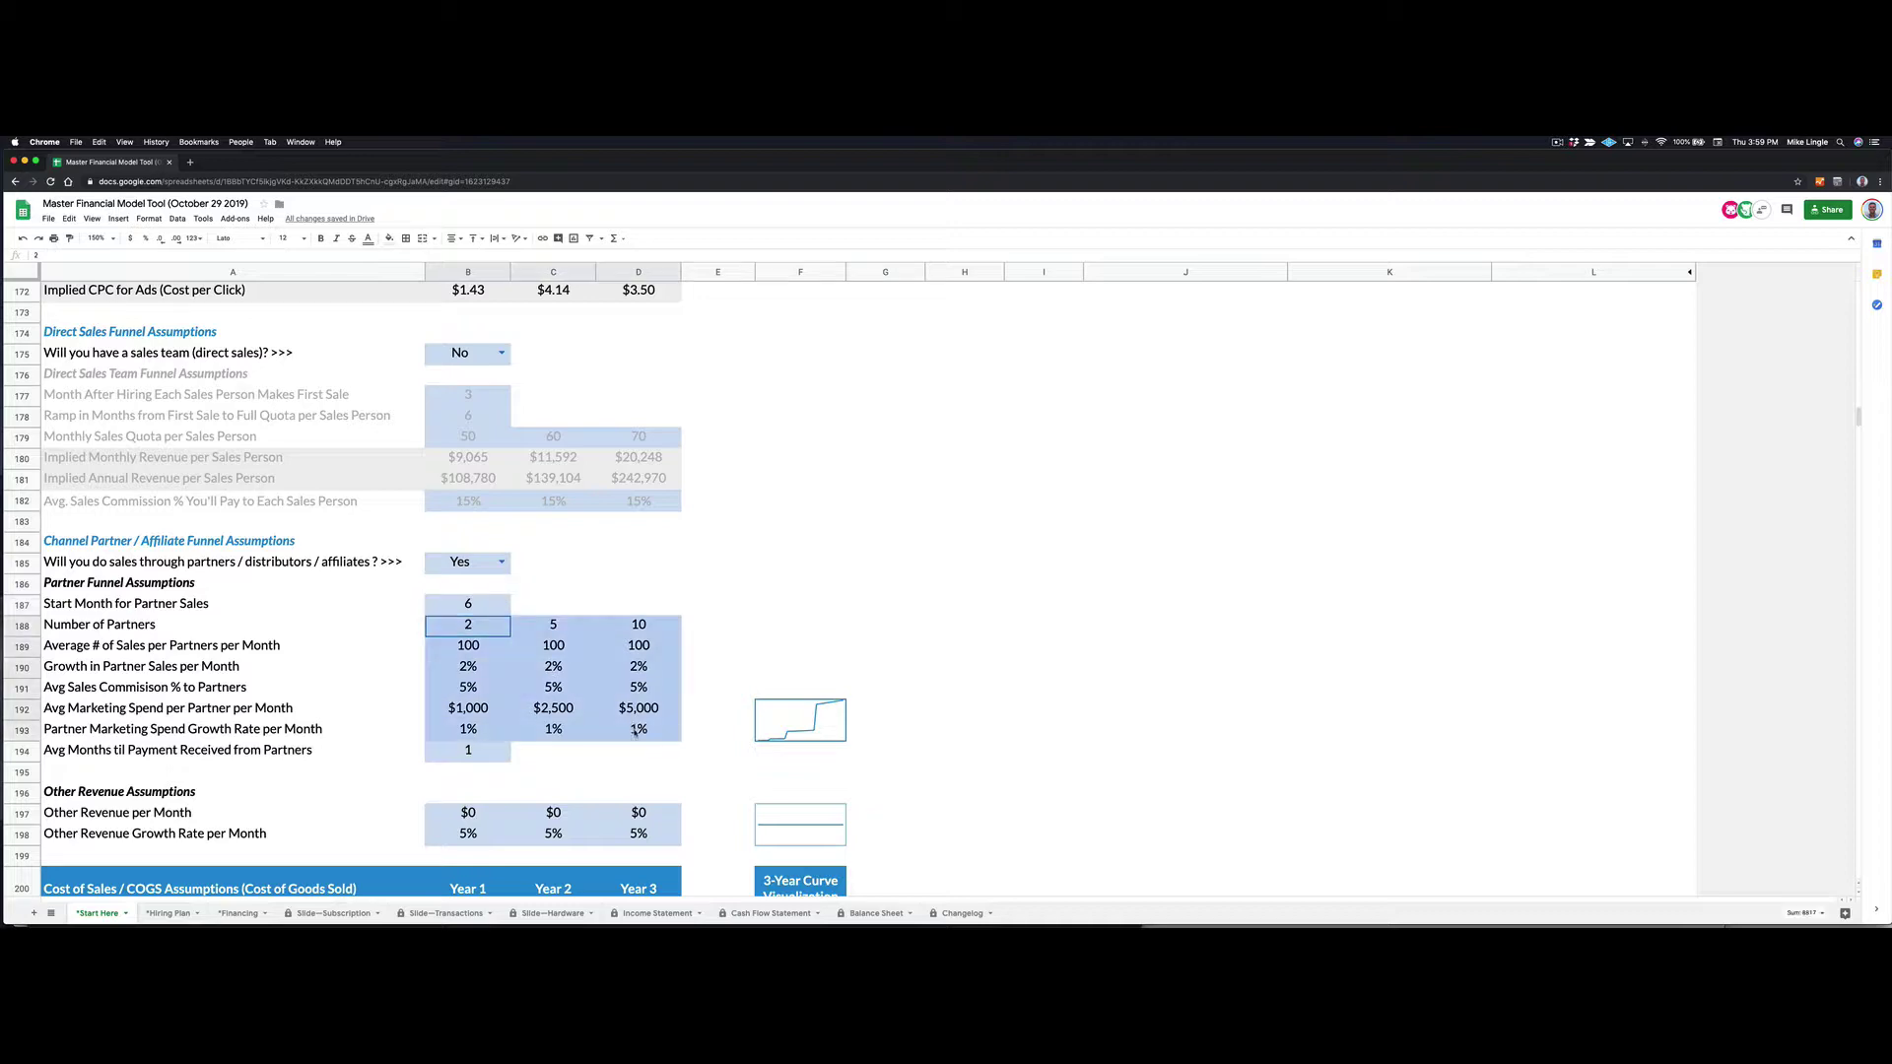
scroll(636, 731, "down", 5)
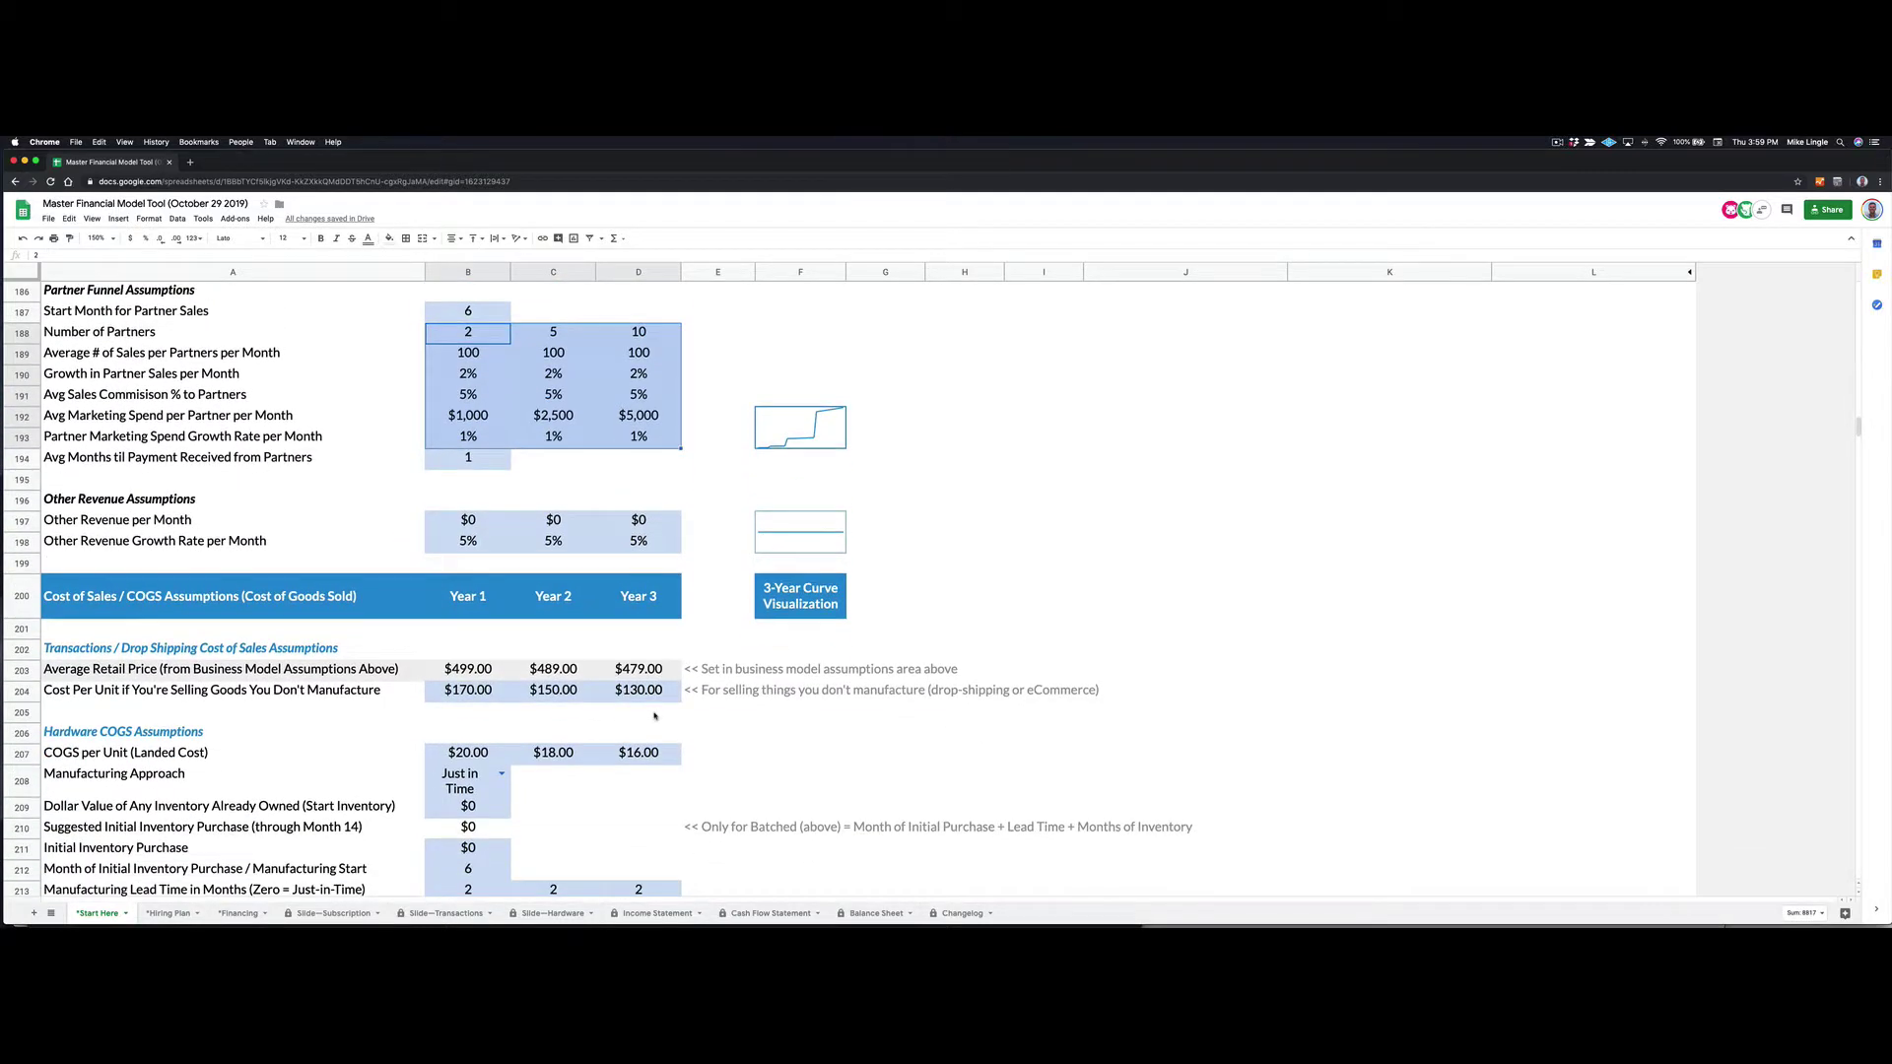
scroll(655, 716, "down", 3)
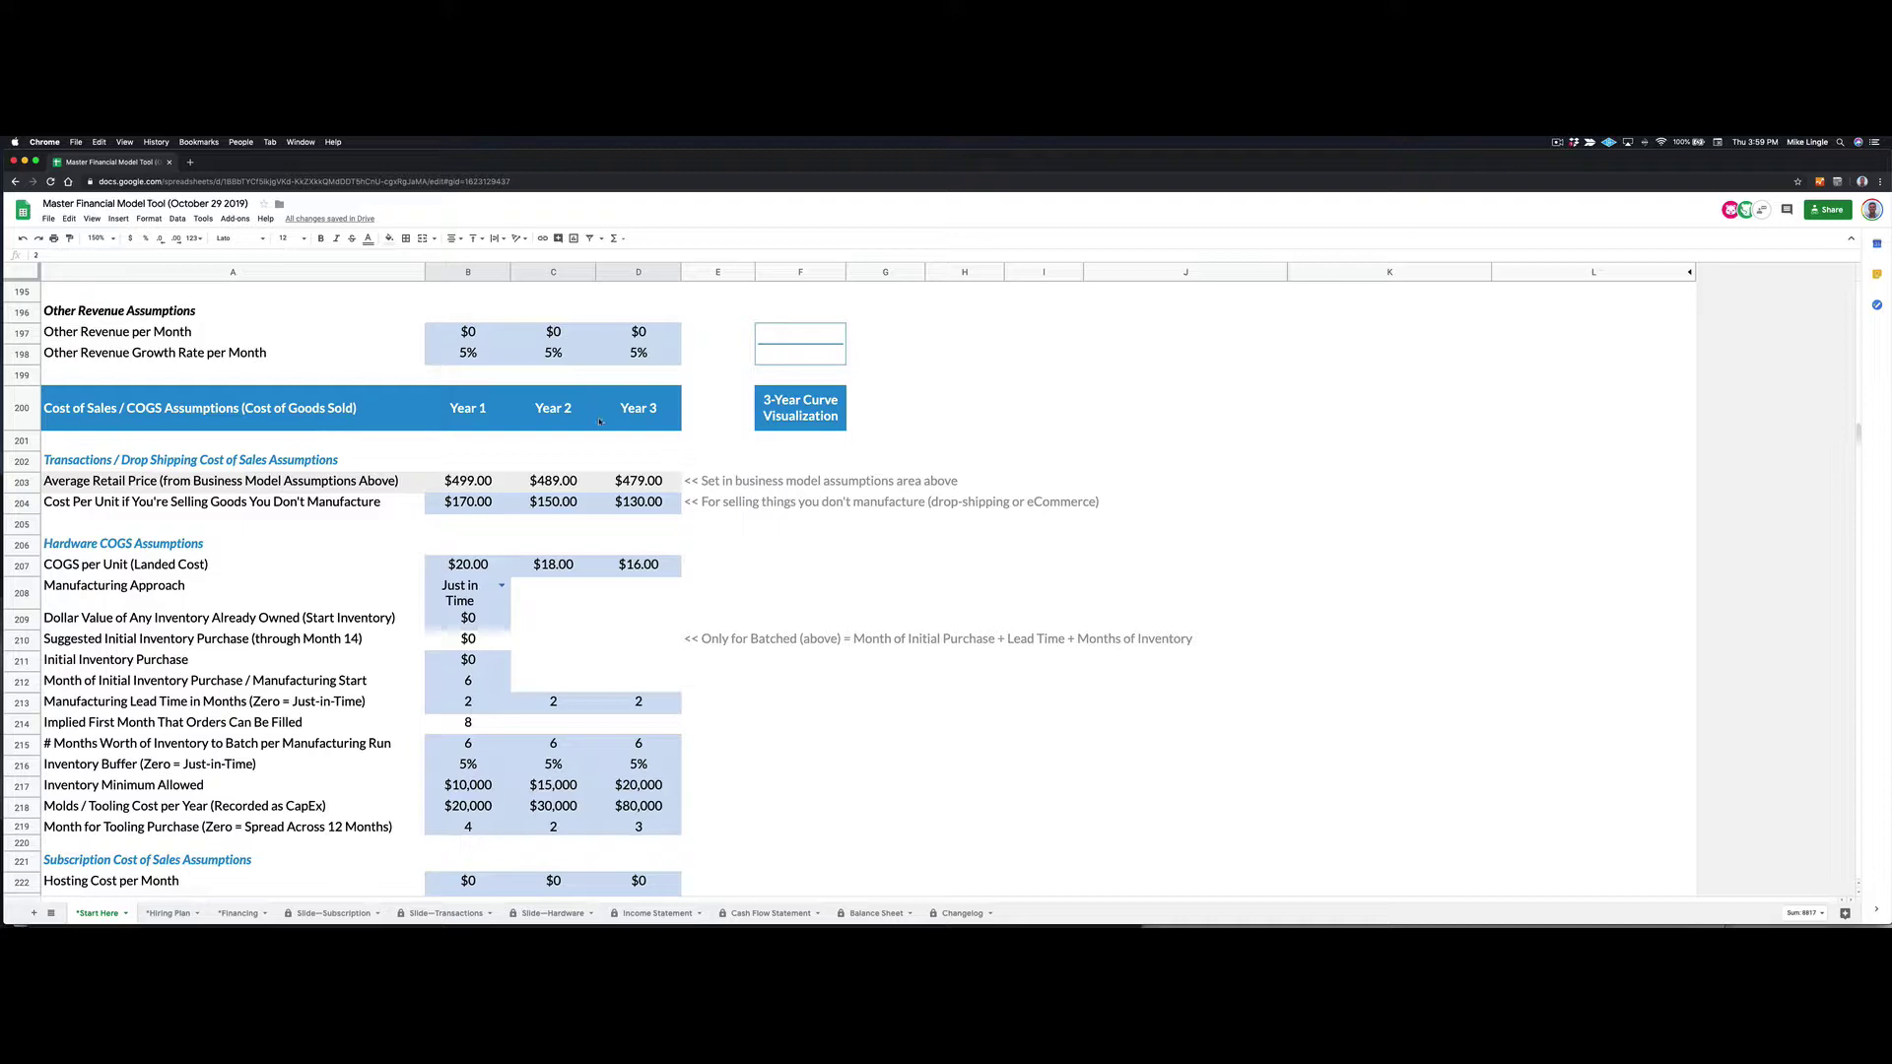
scroll(600, 421, "down", 2)
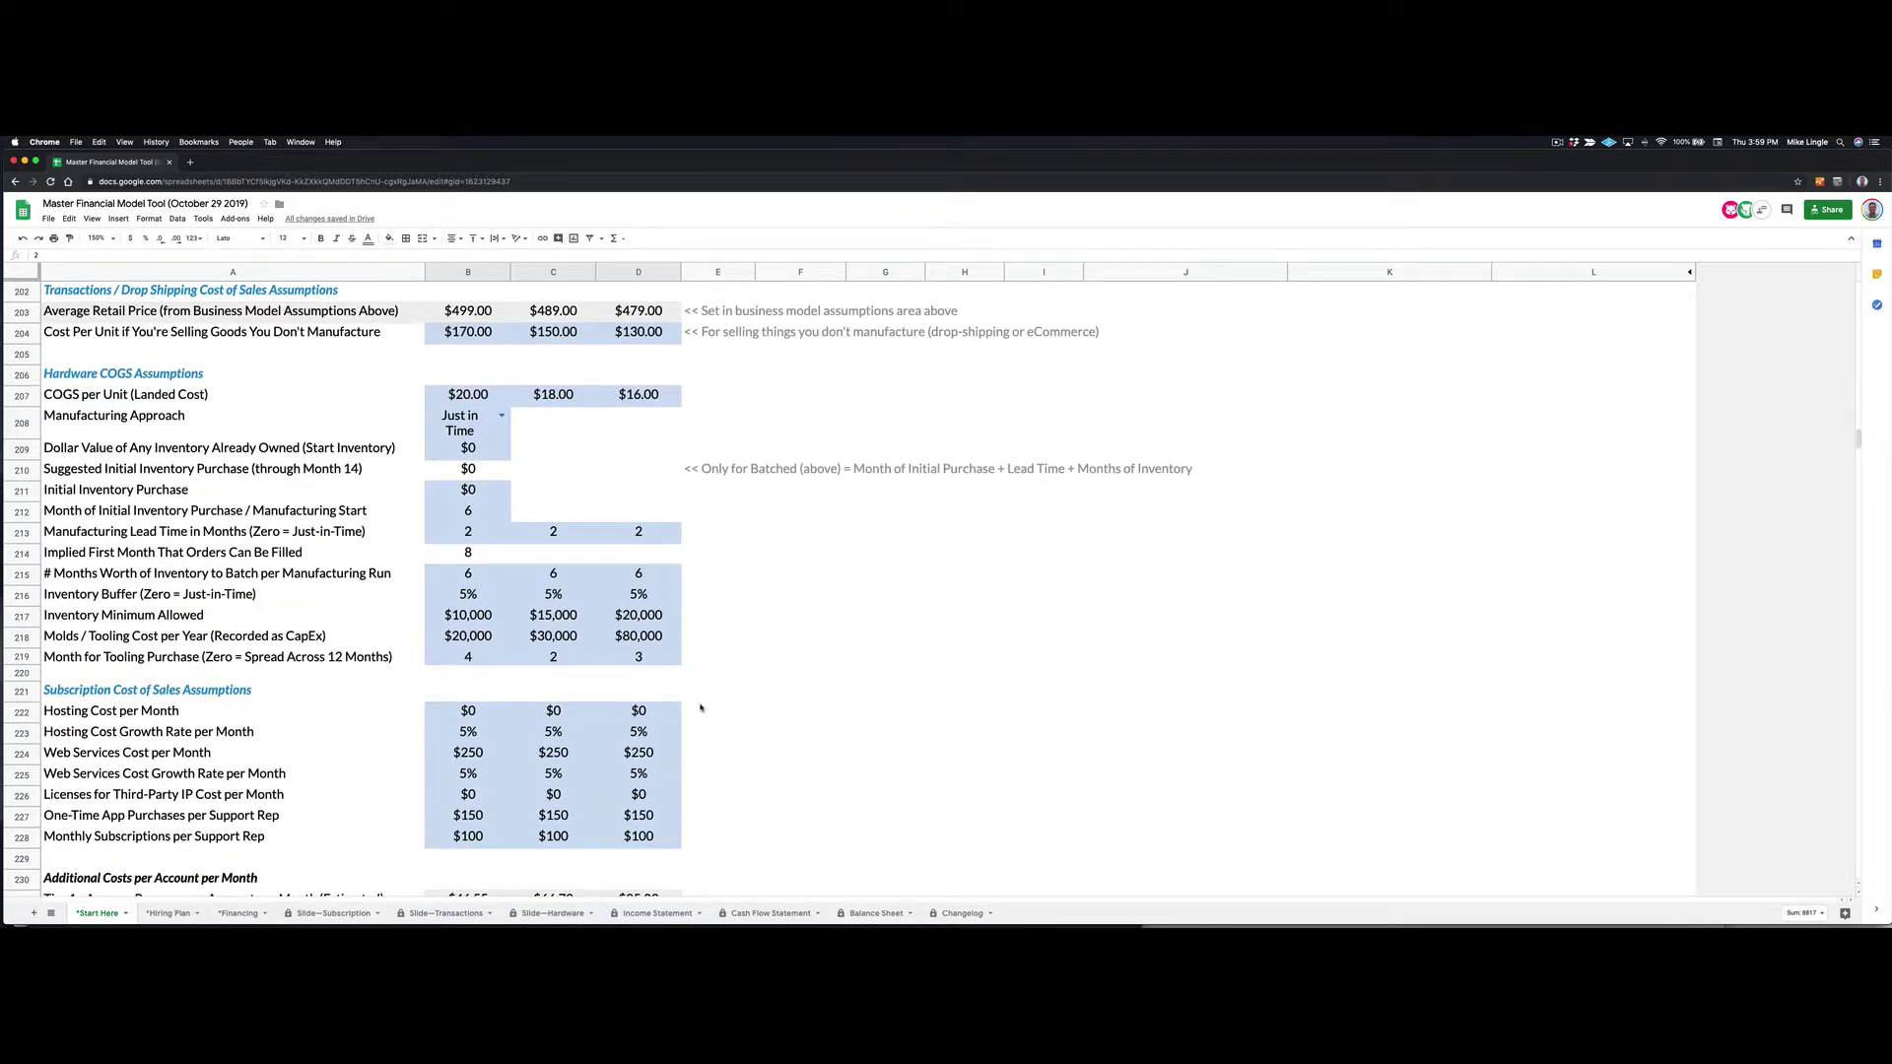
scroll(700, 707, "down", 2)
scroll(700, 707, "down", 1)
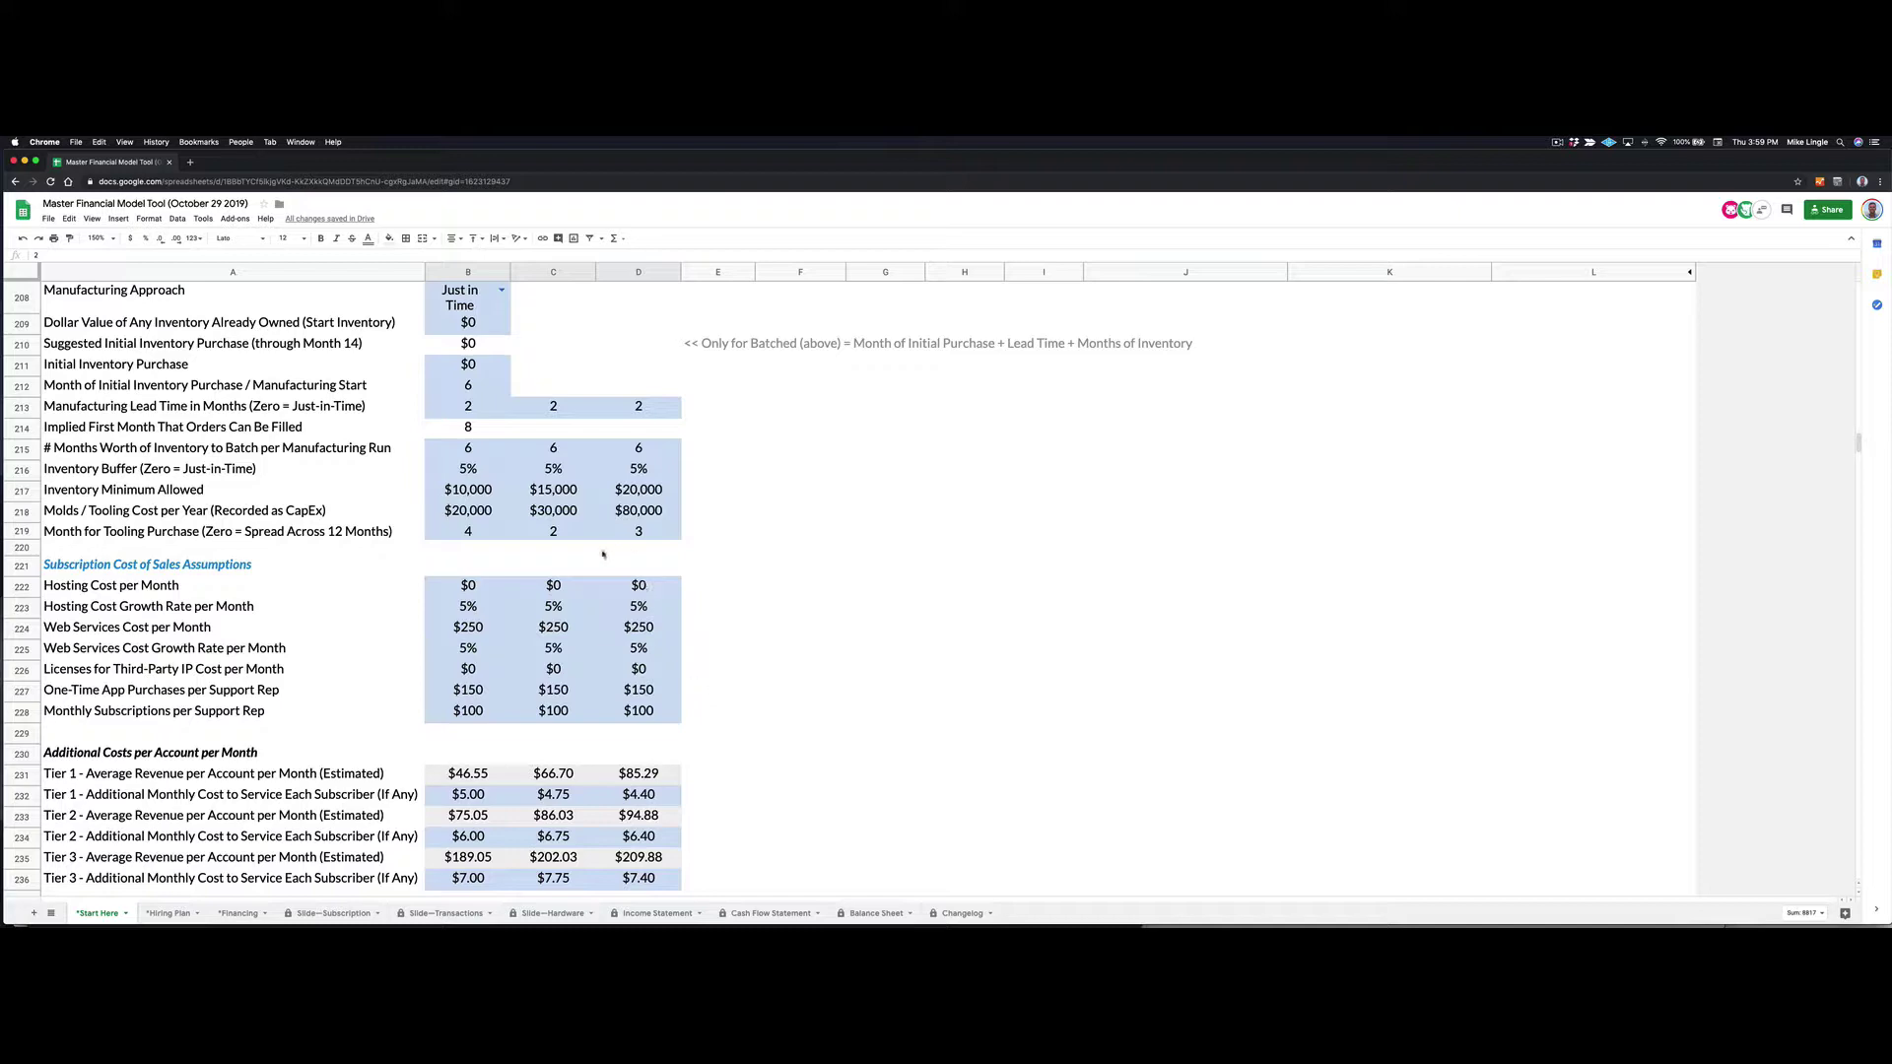
scroll(529, 505, "up", 3)
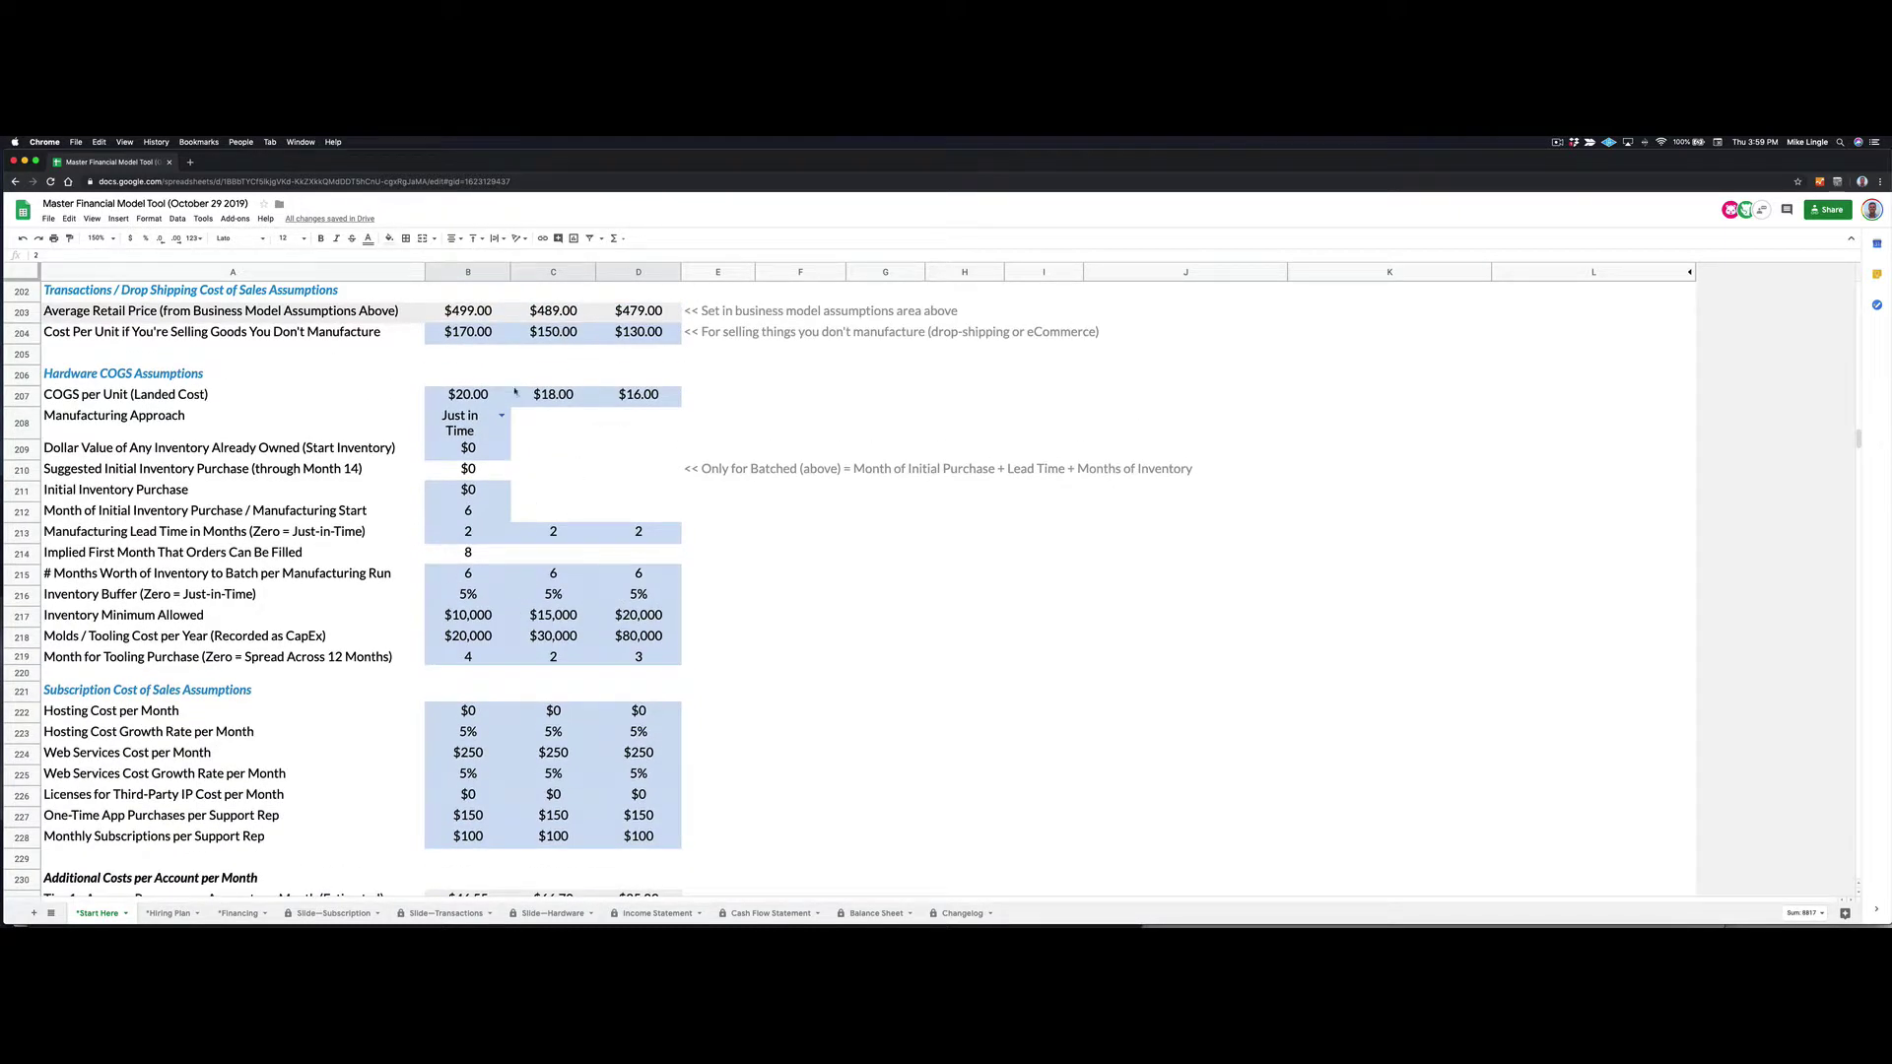
scroll(515, 391, "up", 3)
scroll(532, 409, "down", 8)
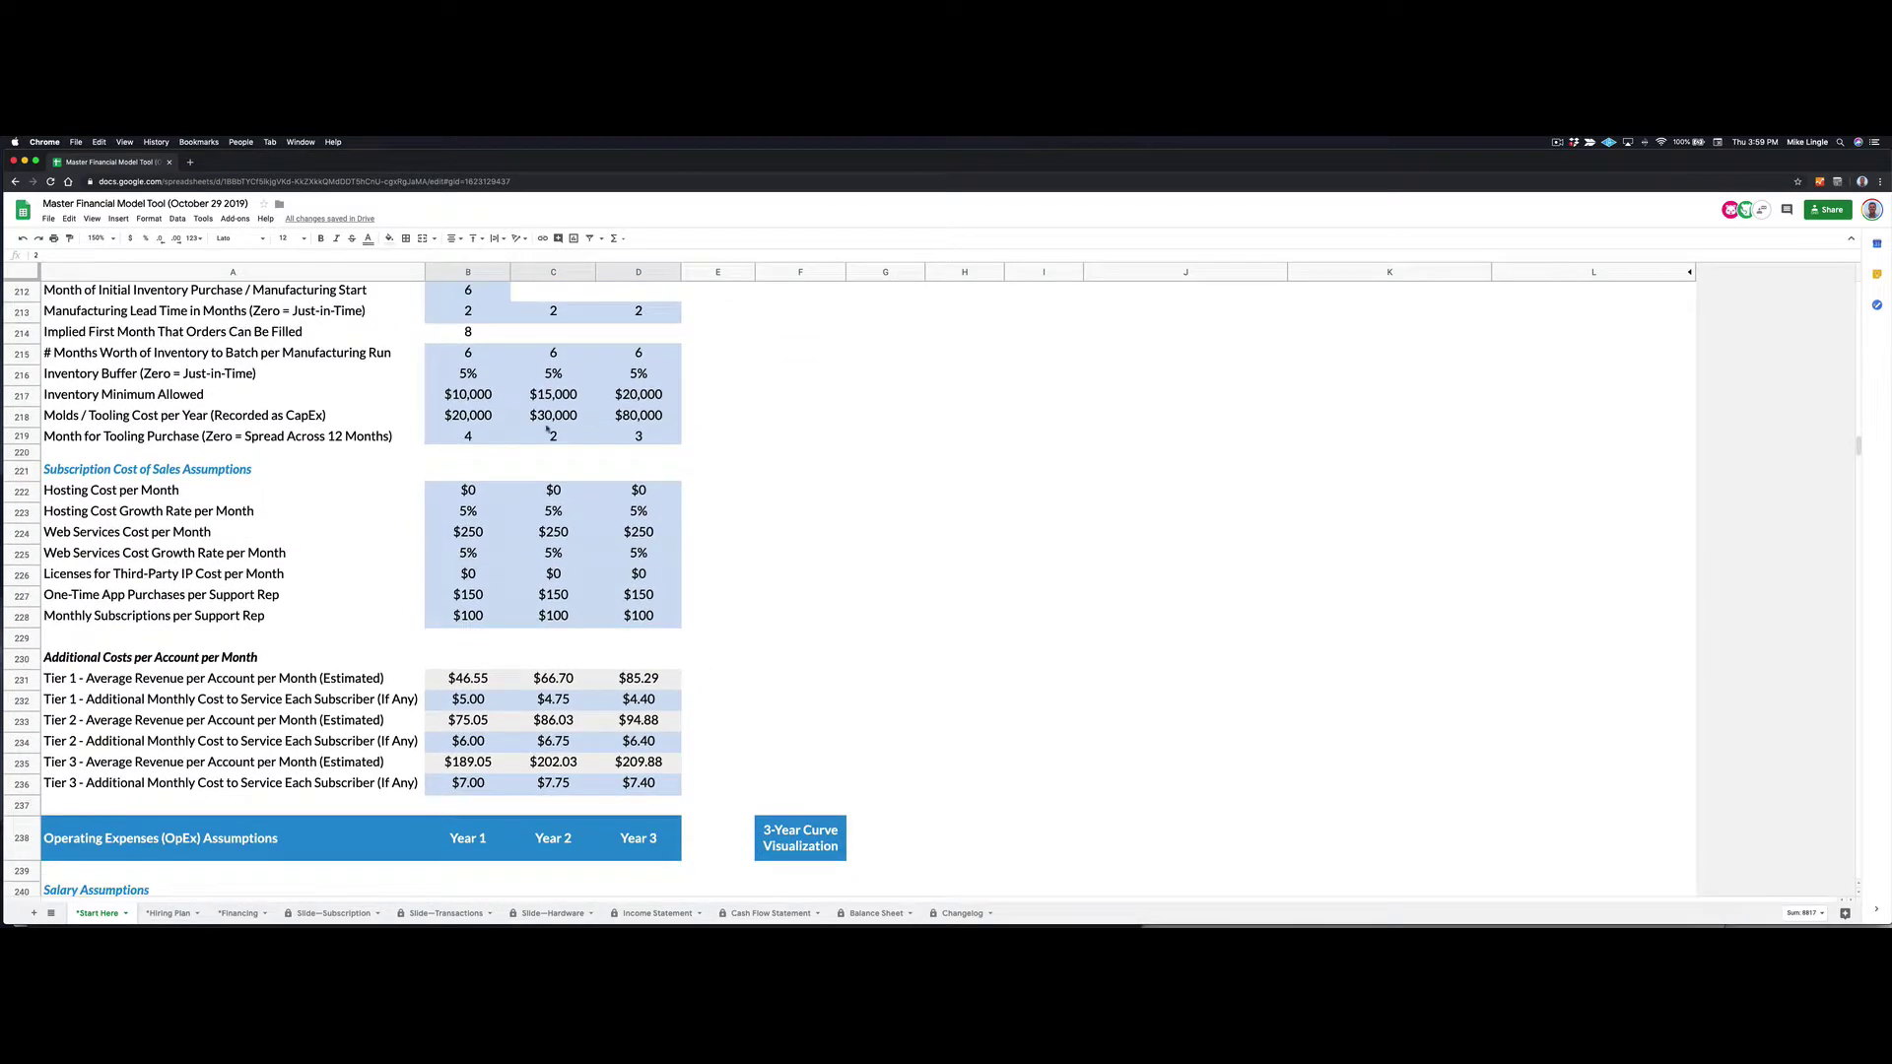
left_click_drag(468, 491, 641, 617)
left_click_drag(473, 680, 642, 789)
left_click(491, 687)
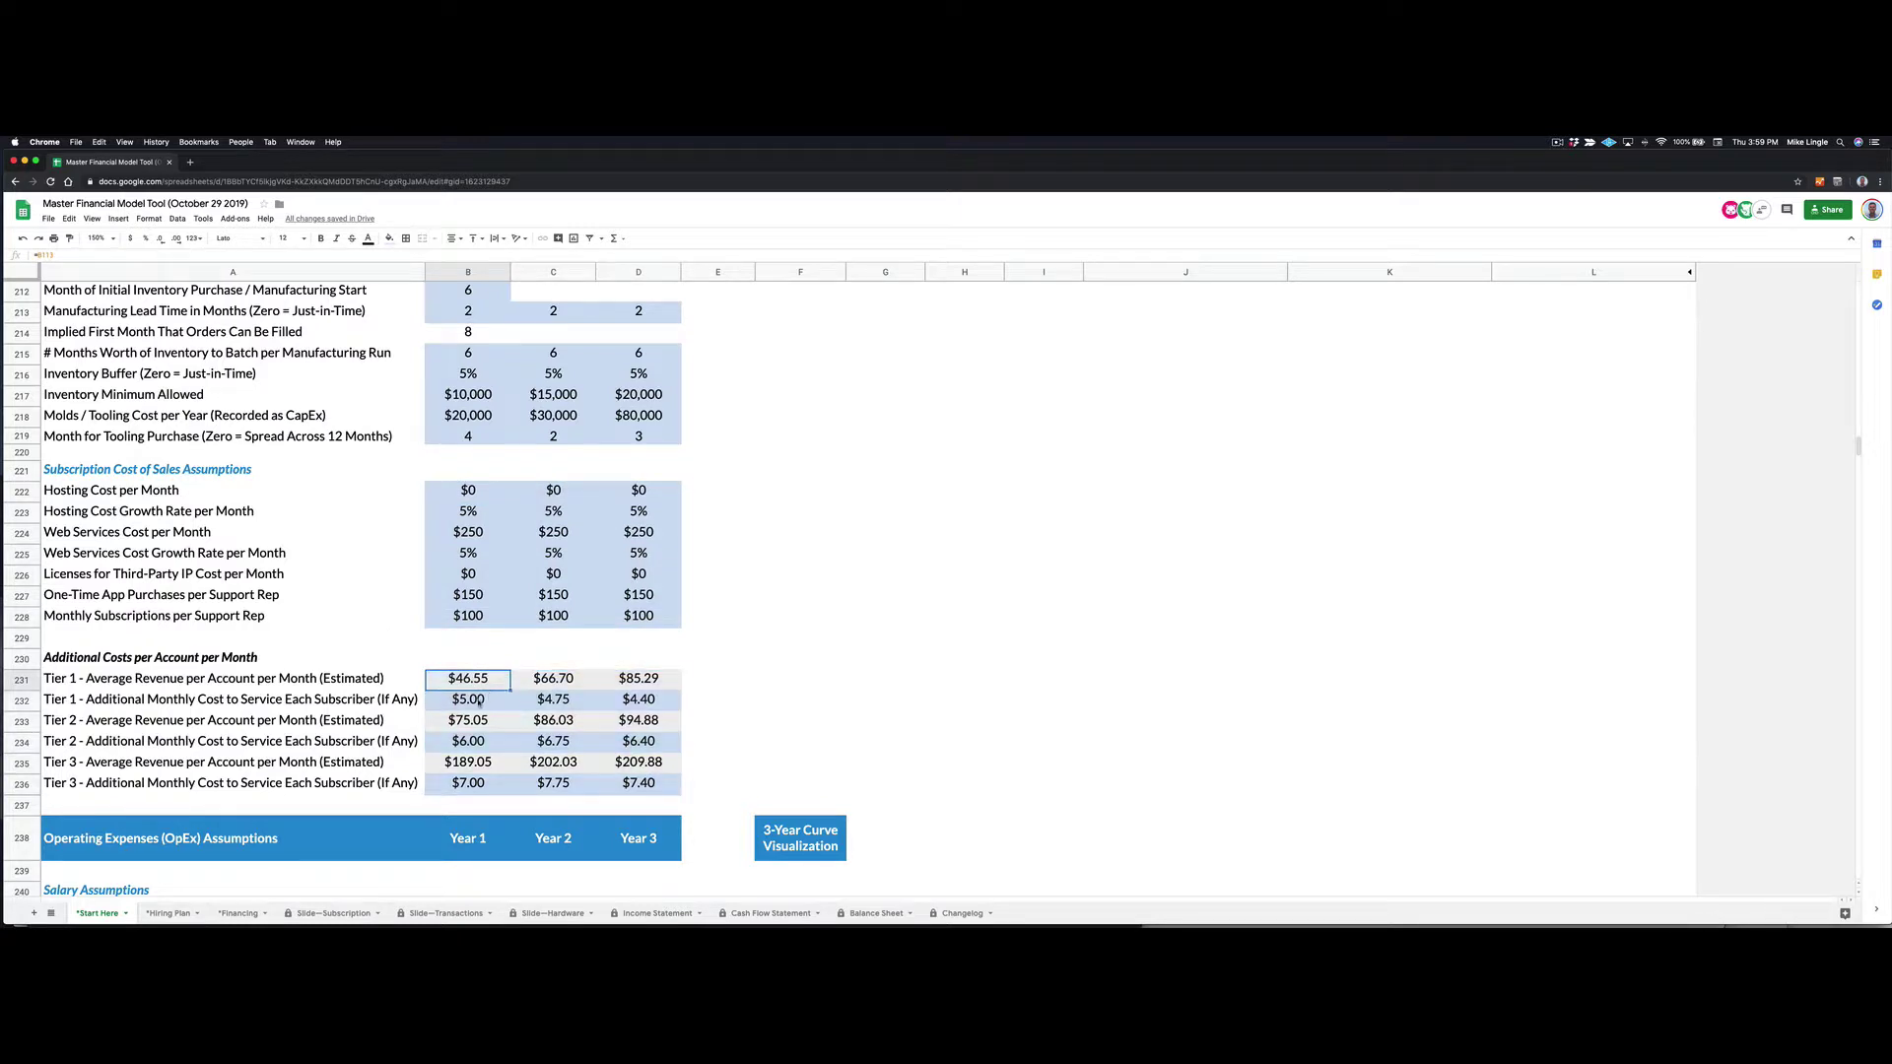
key("Down")
key("Right")
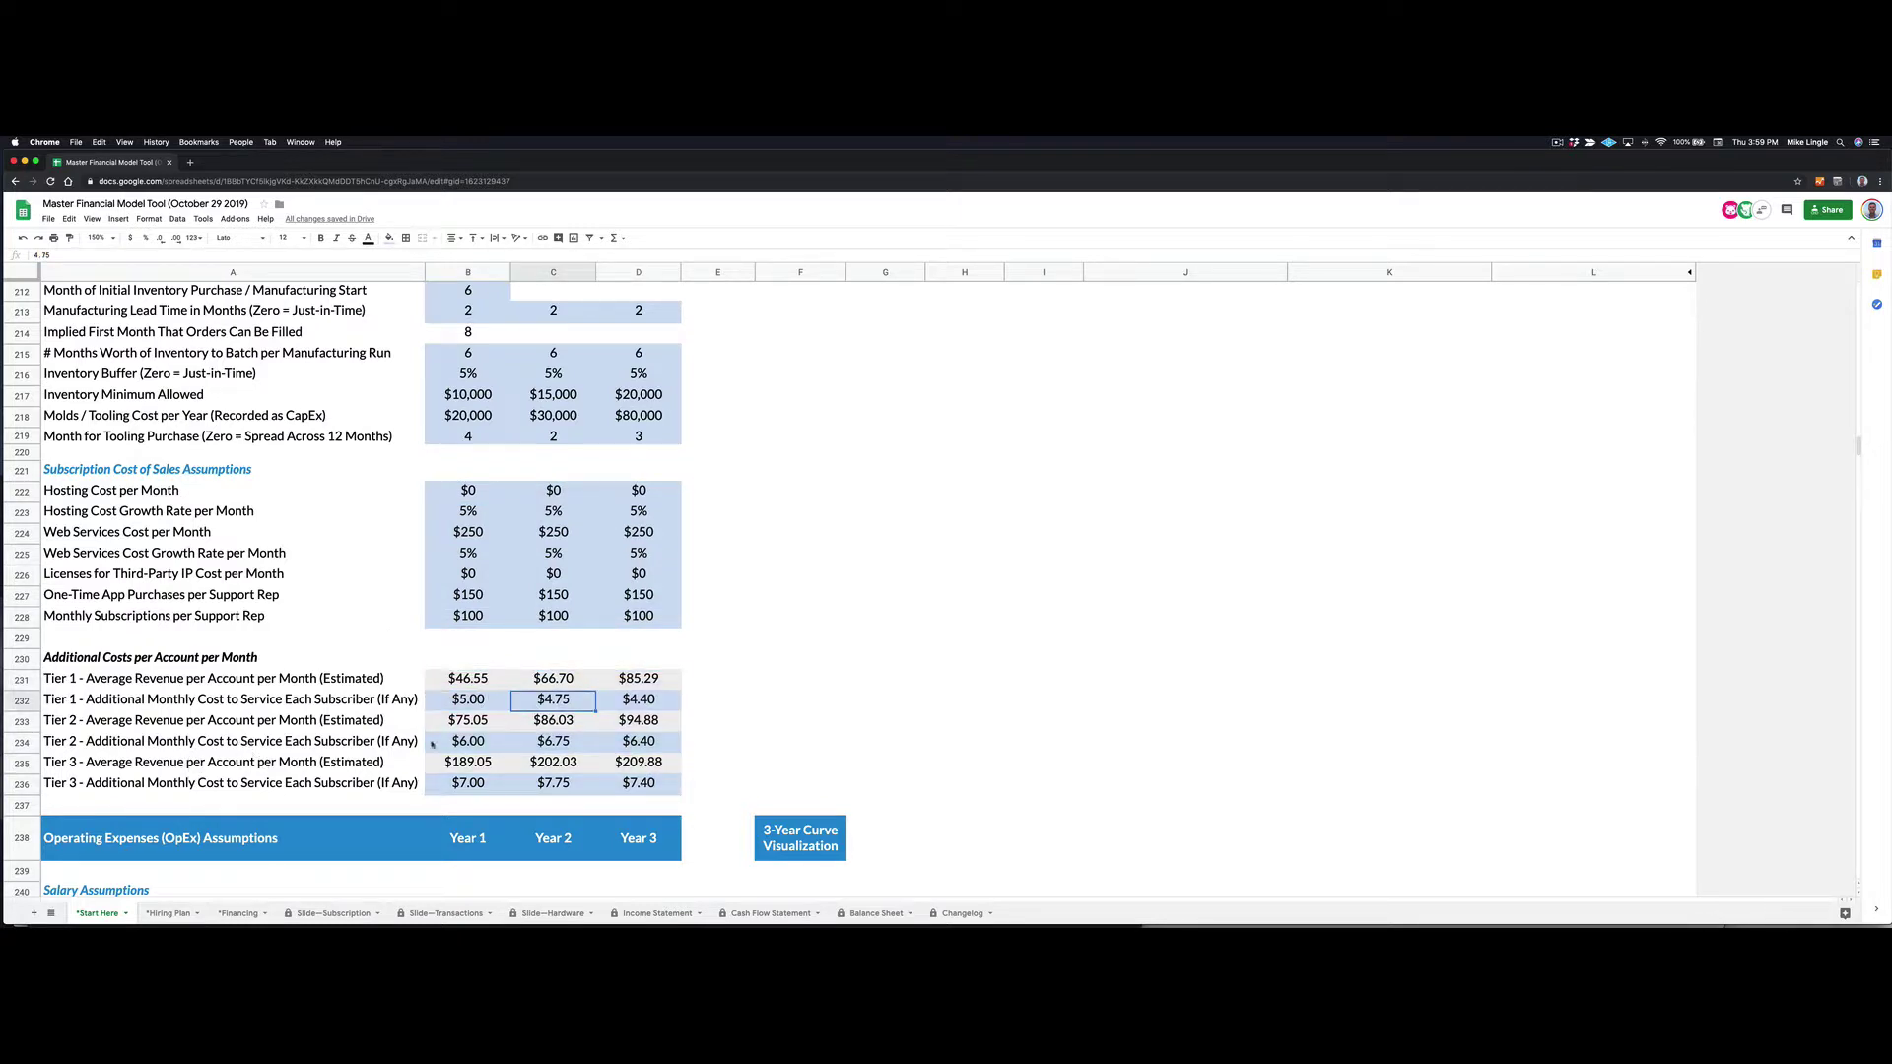
scroll(688, 781, "down", 5)
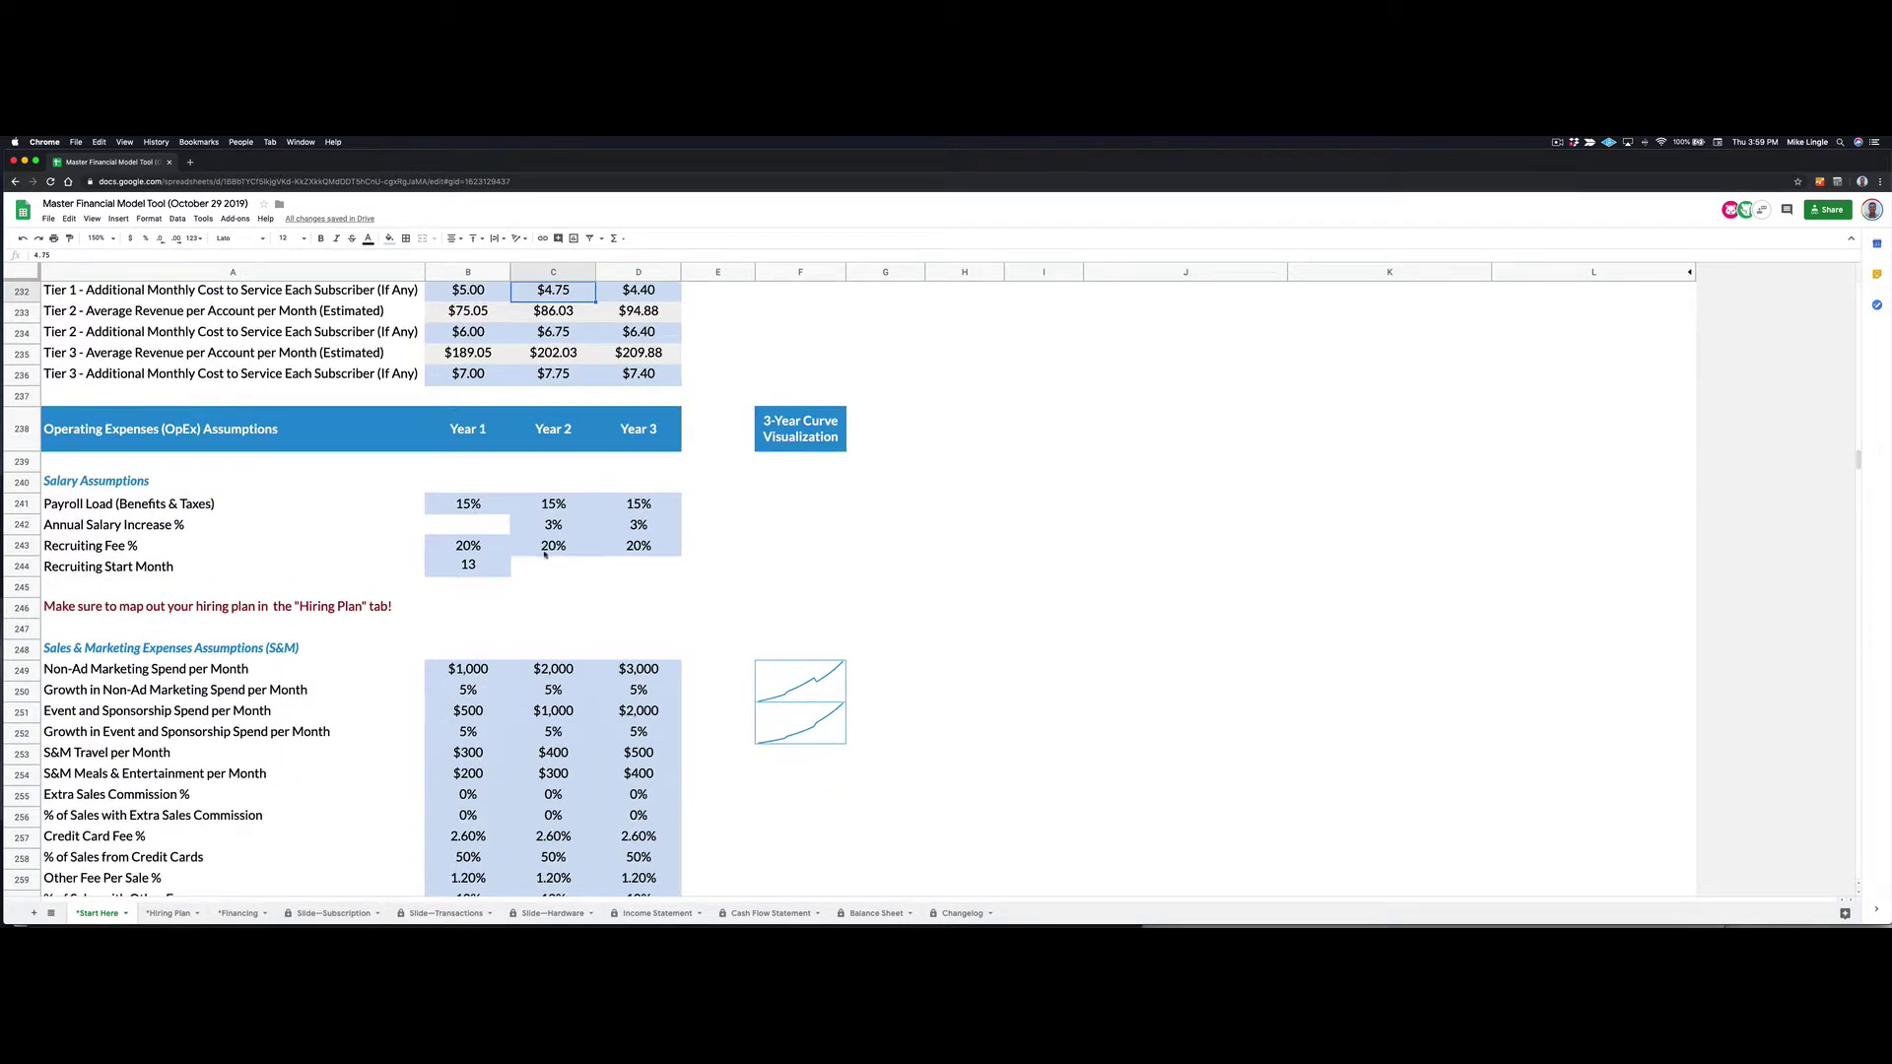
left_click(492, 507)
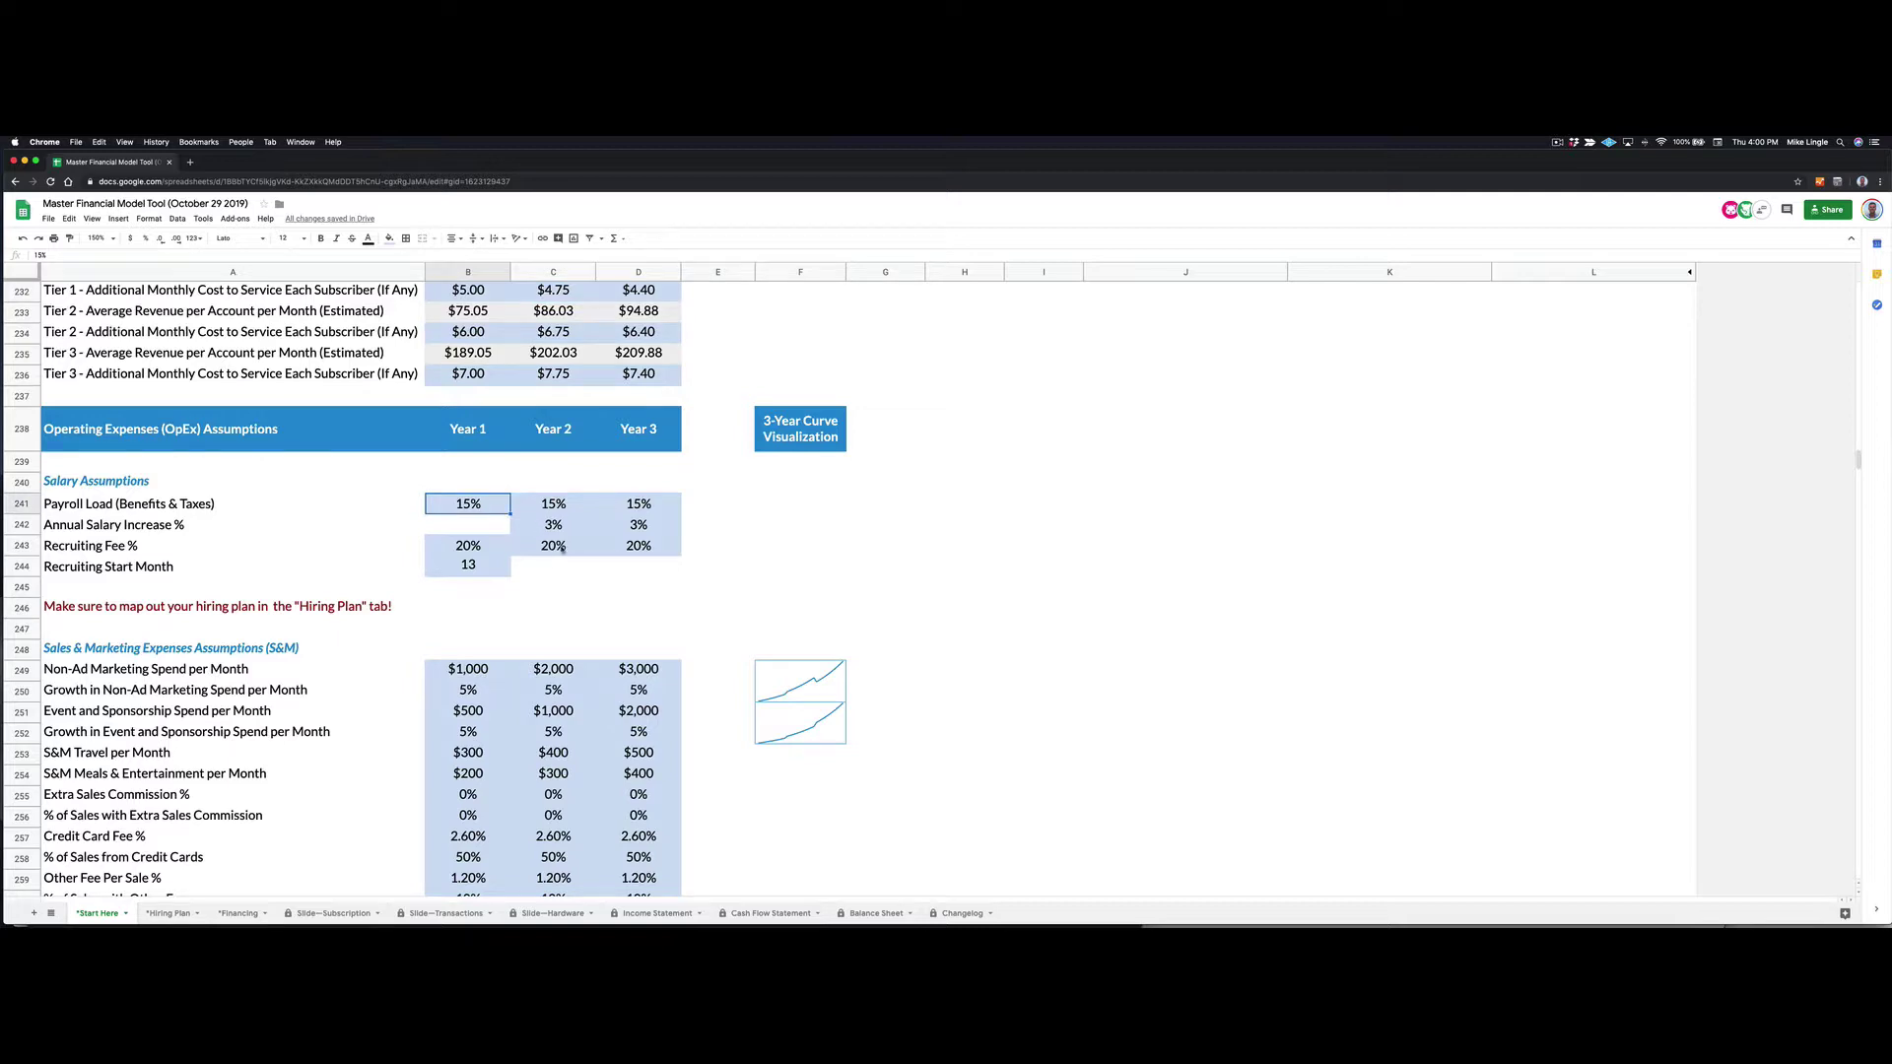
scroll(723, 603, "down", 5)
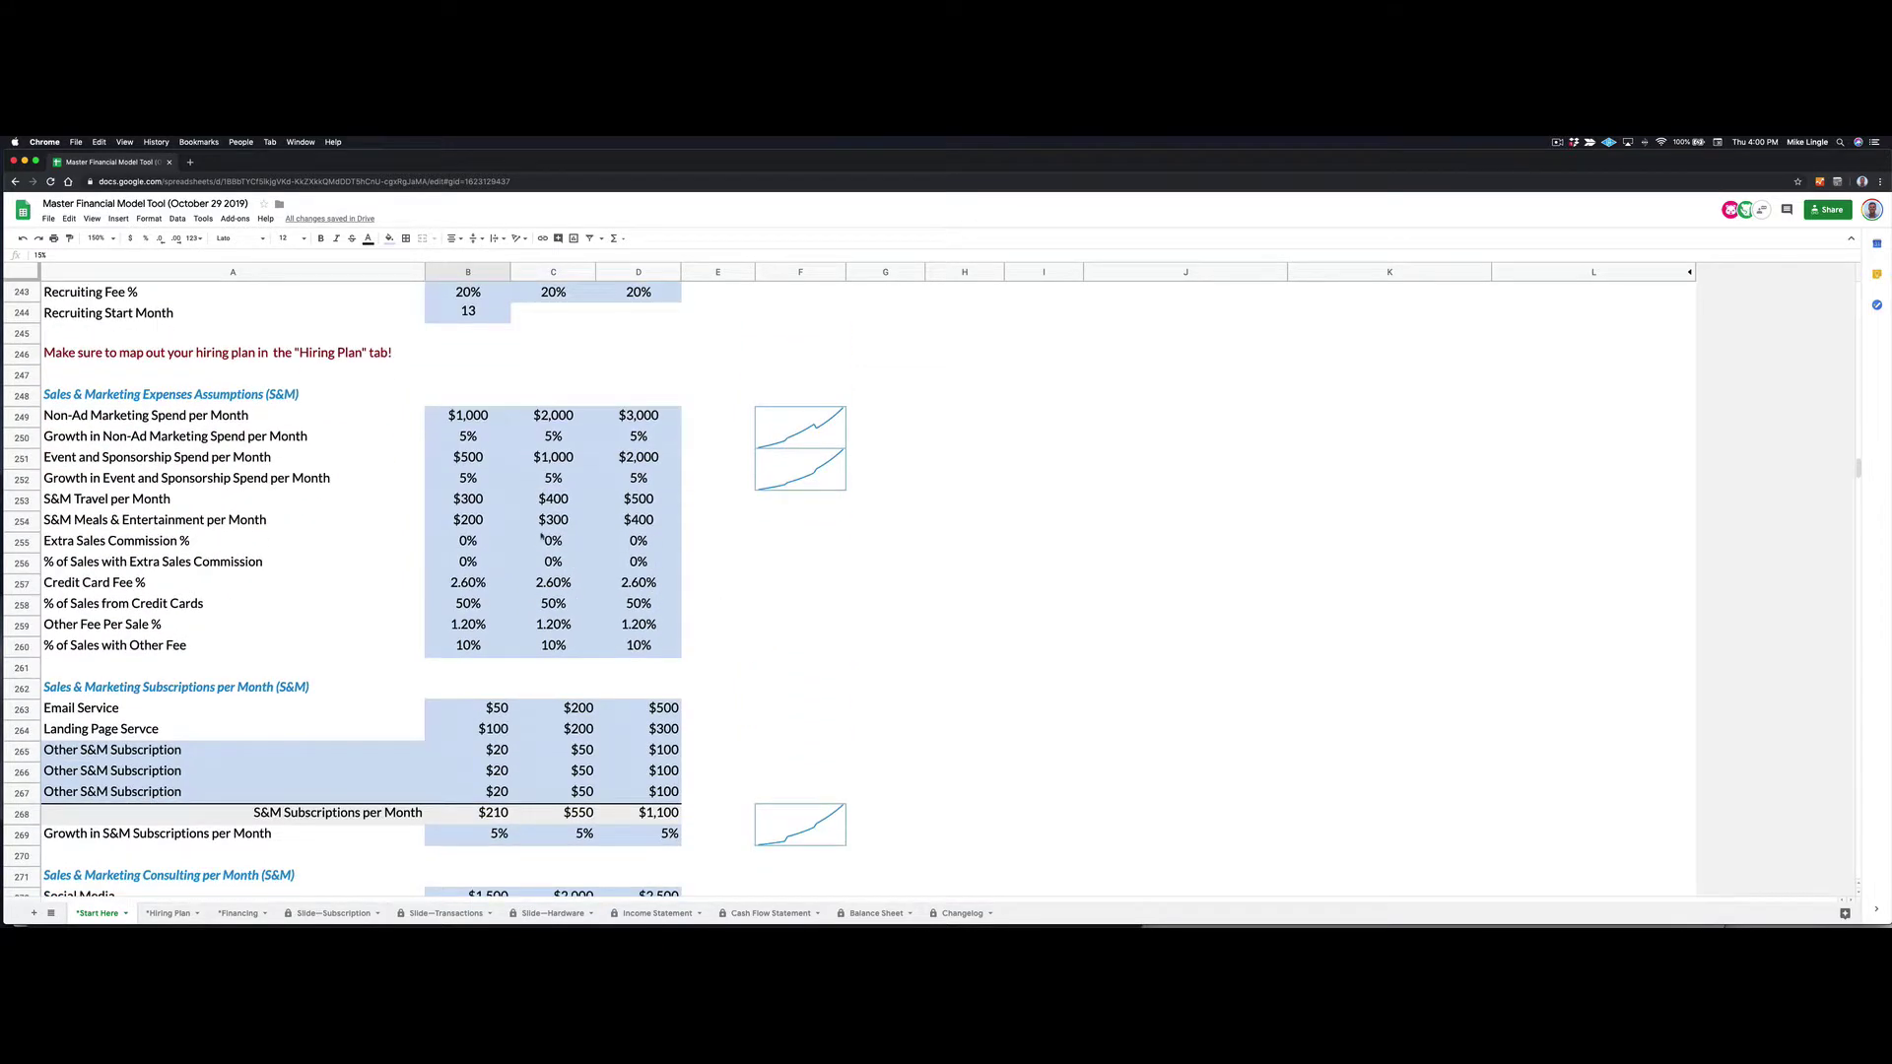
scroll(751, 654, "down", 6)
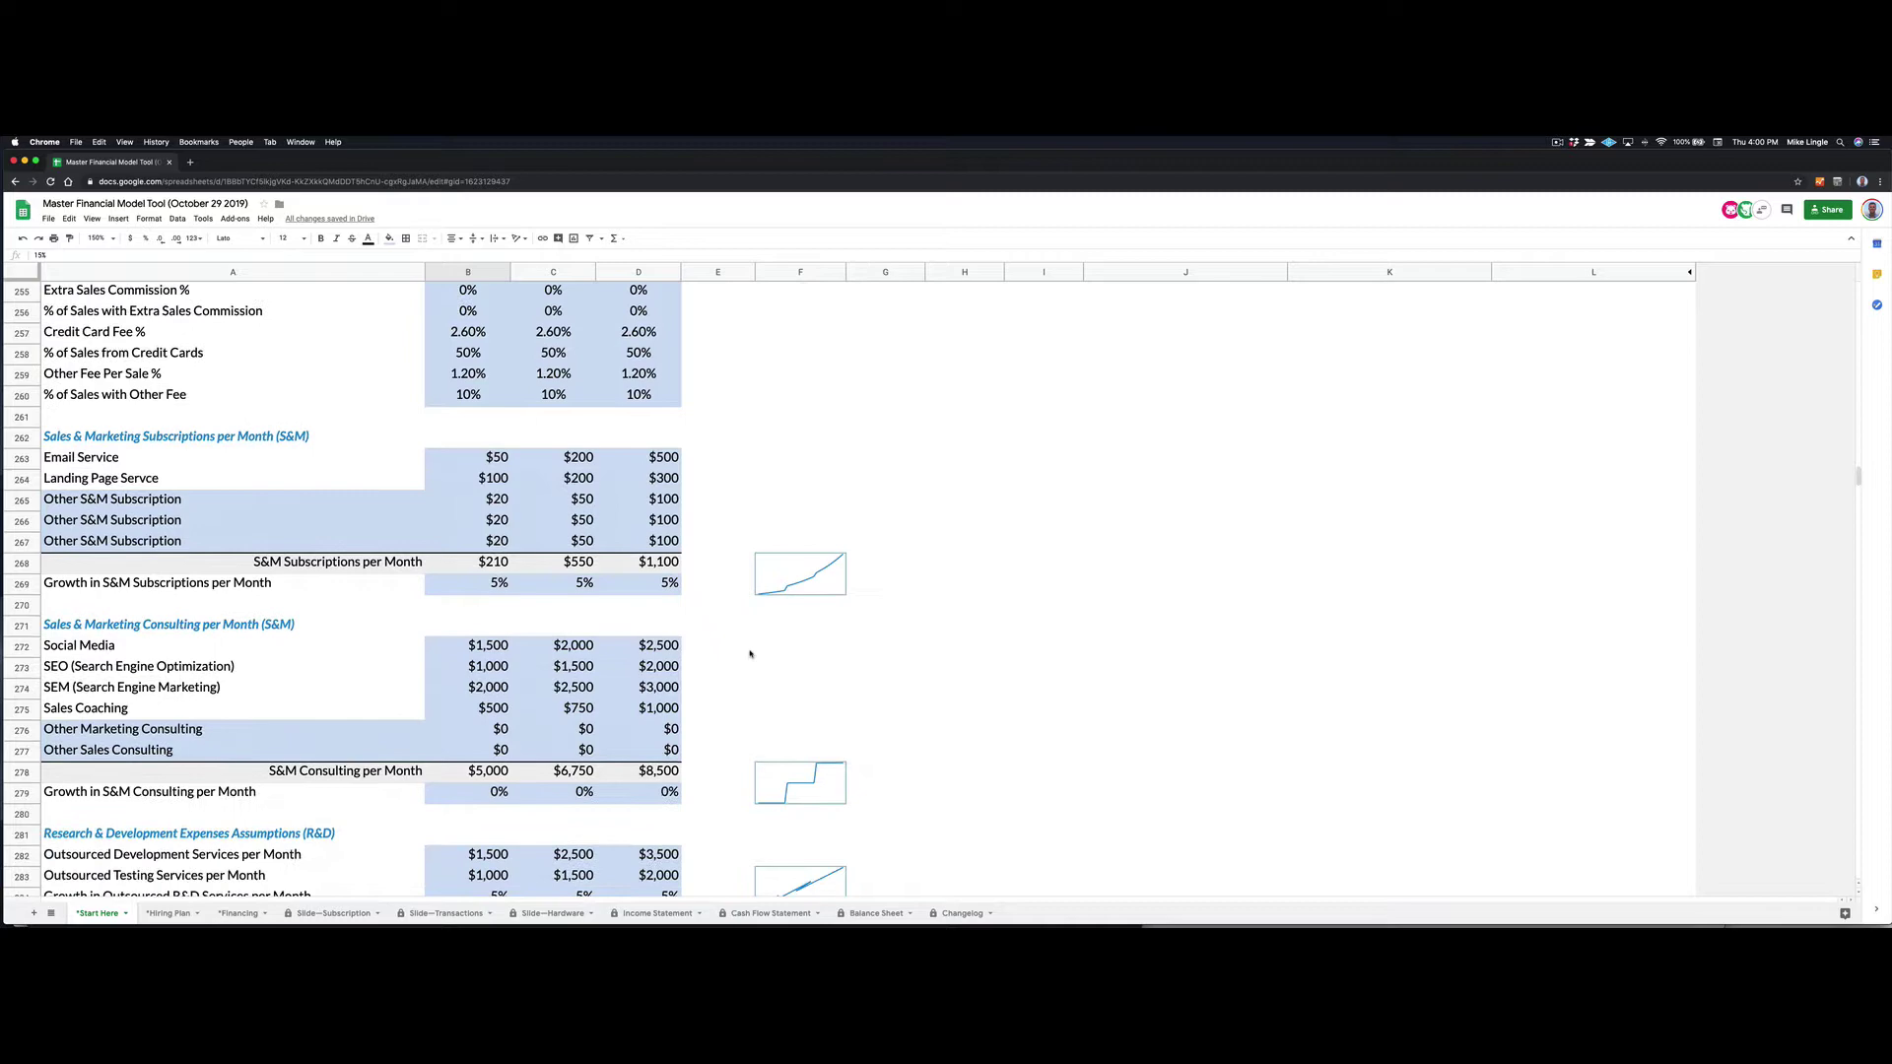
scroll(751, 654, "down", 4)
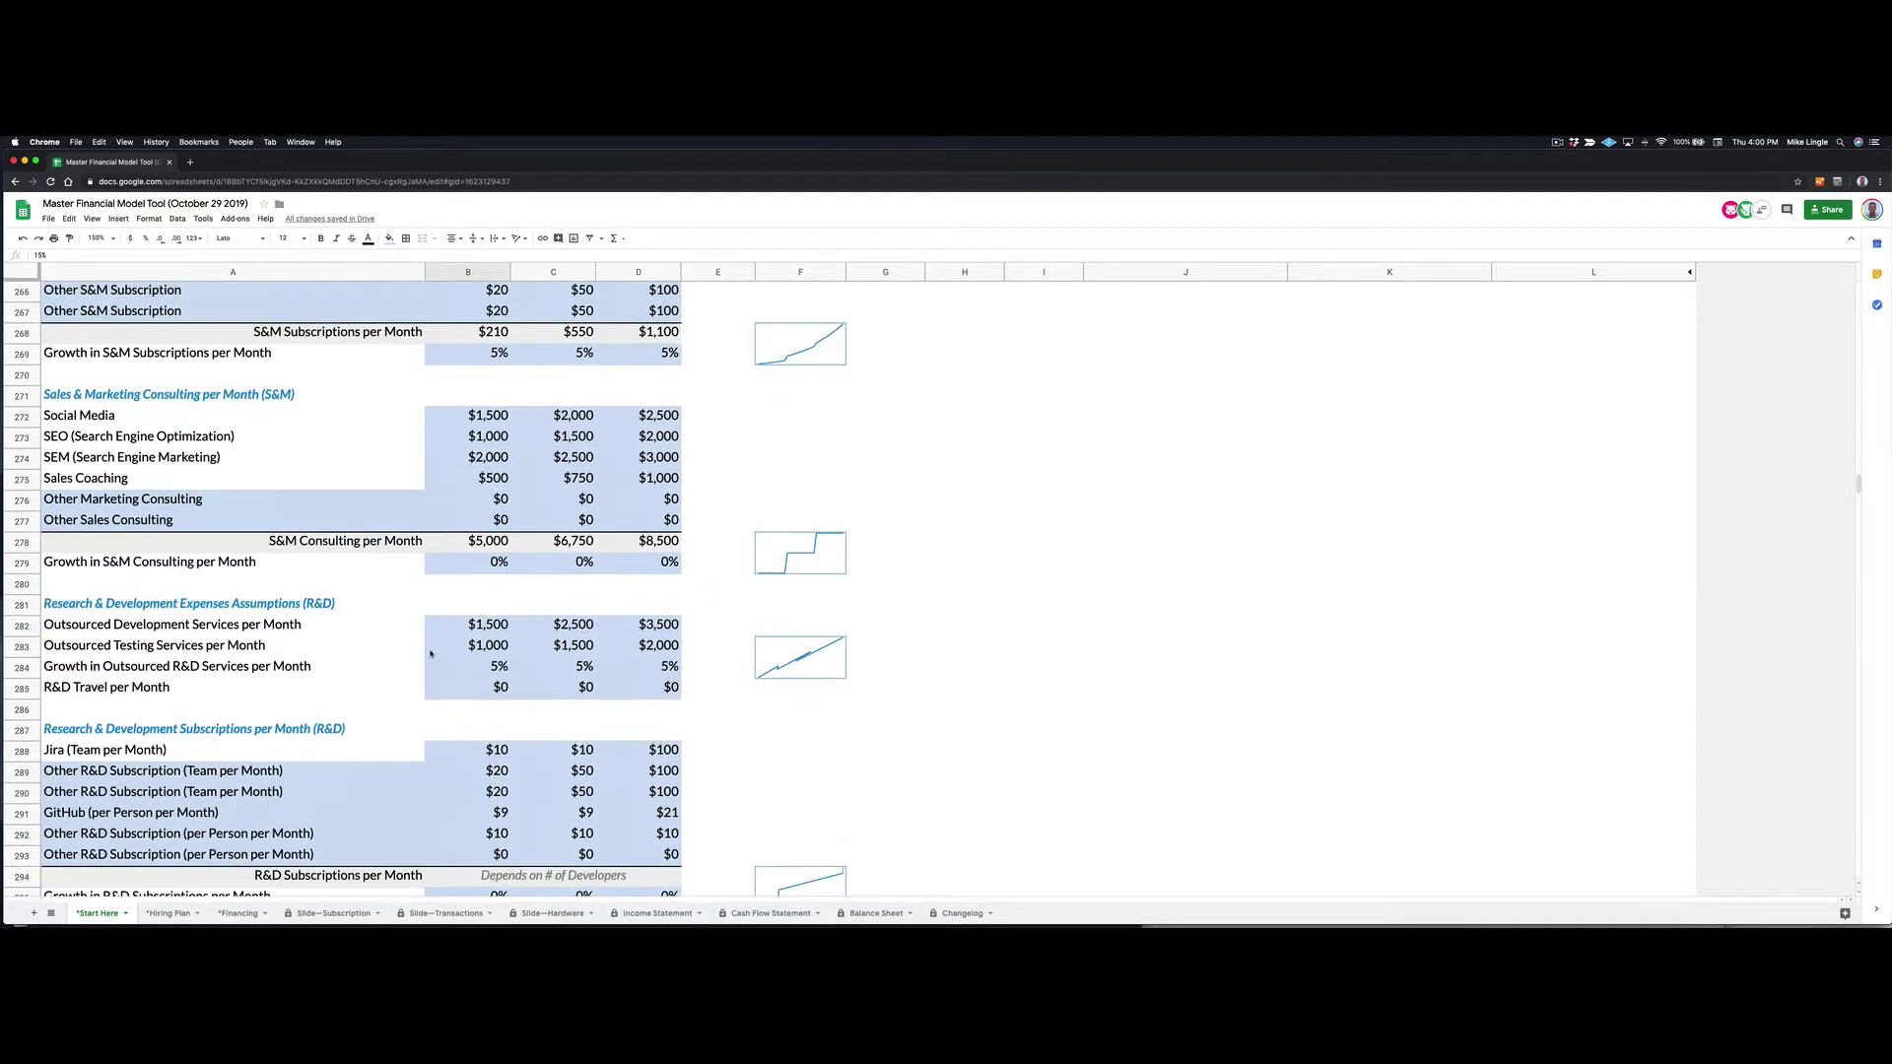
scroll(432, 660, "down", 7)
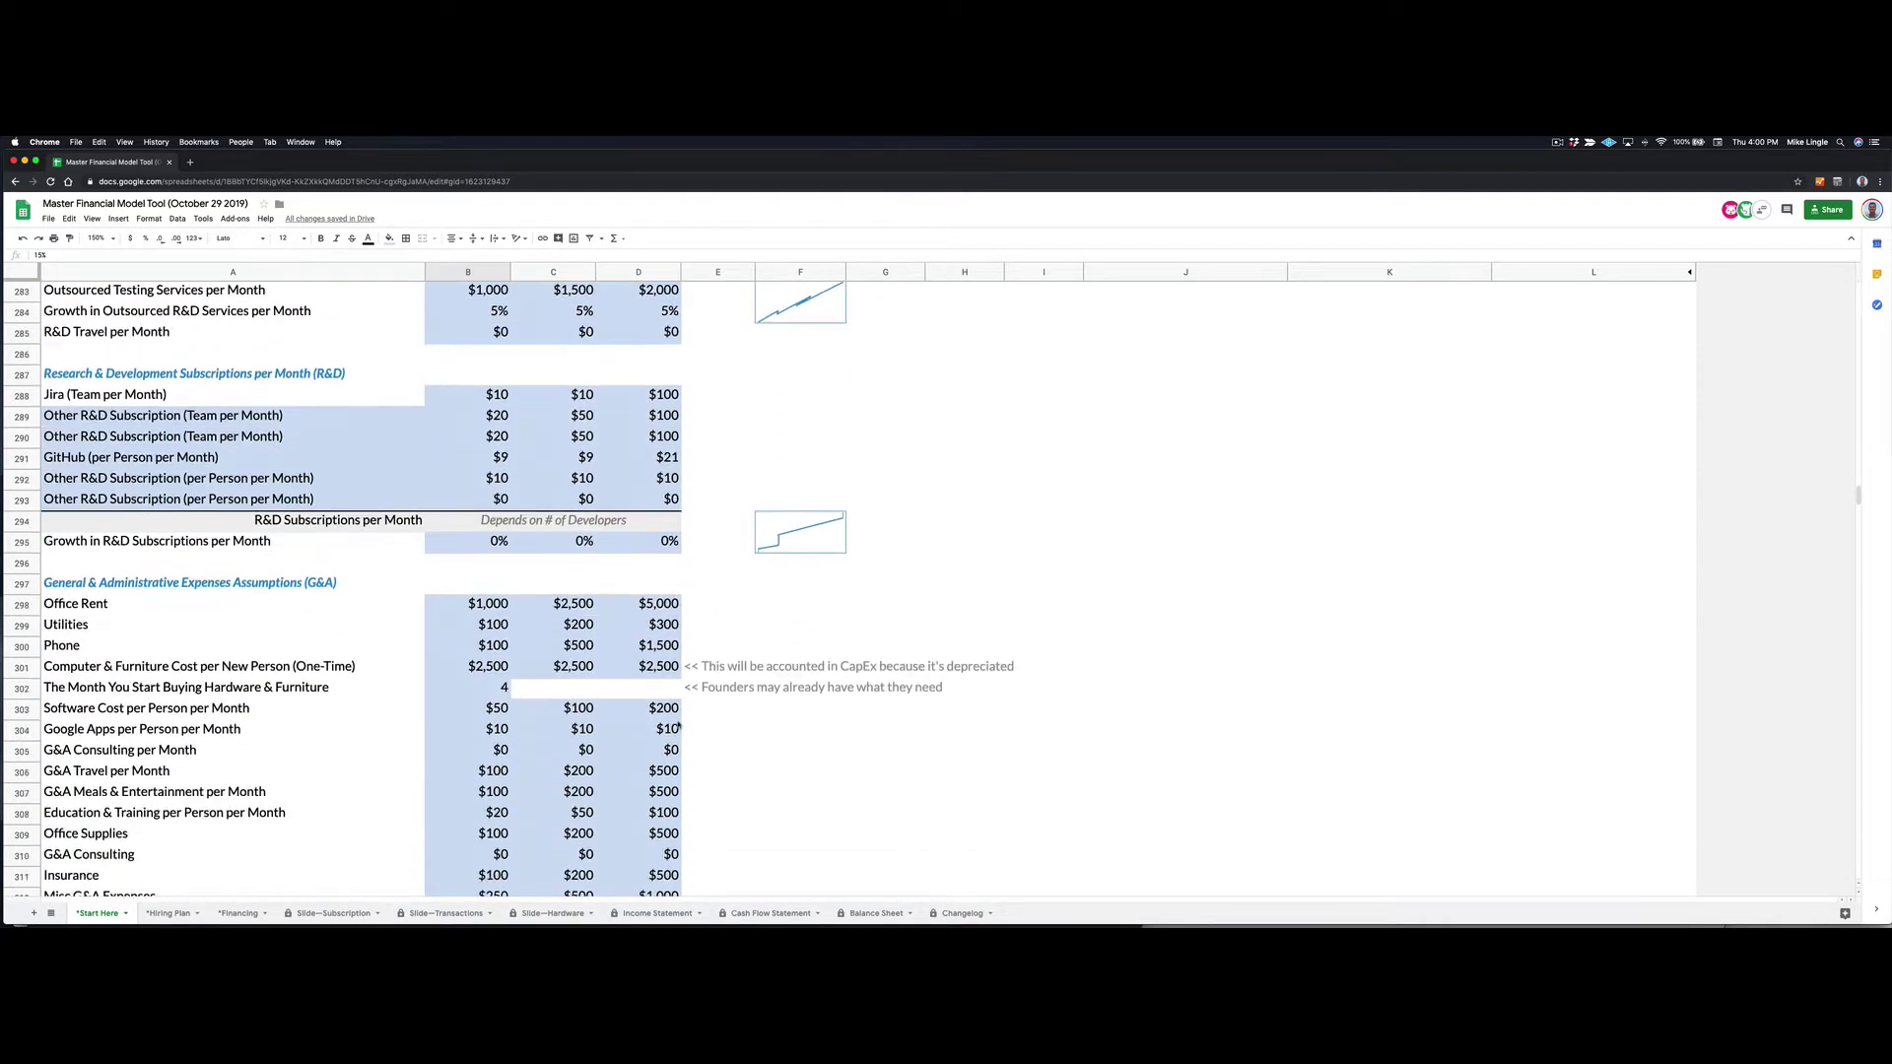
scroll(678, 727, "down", 1)
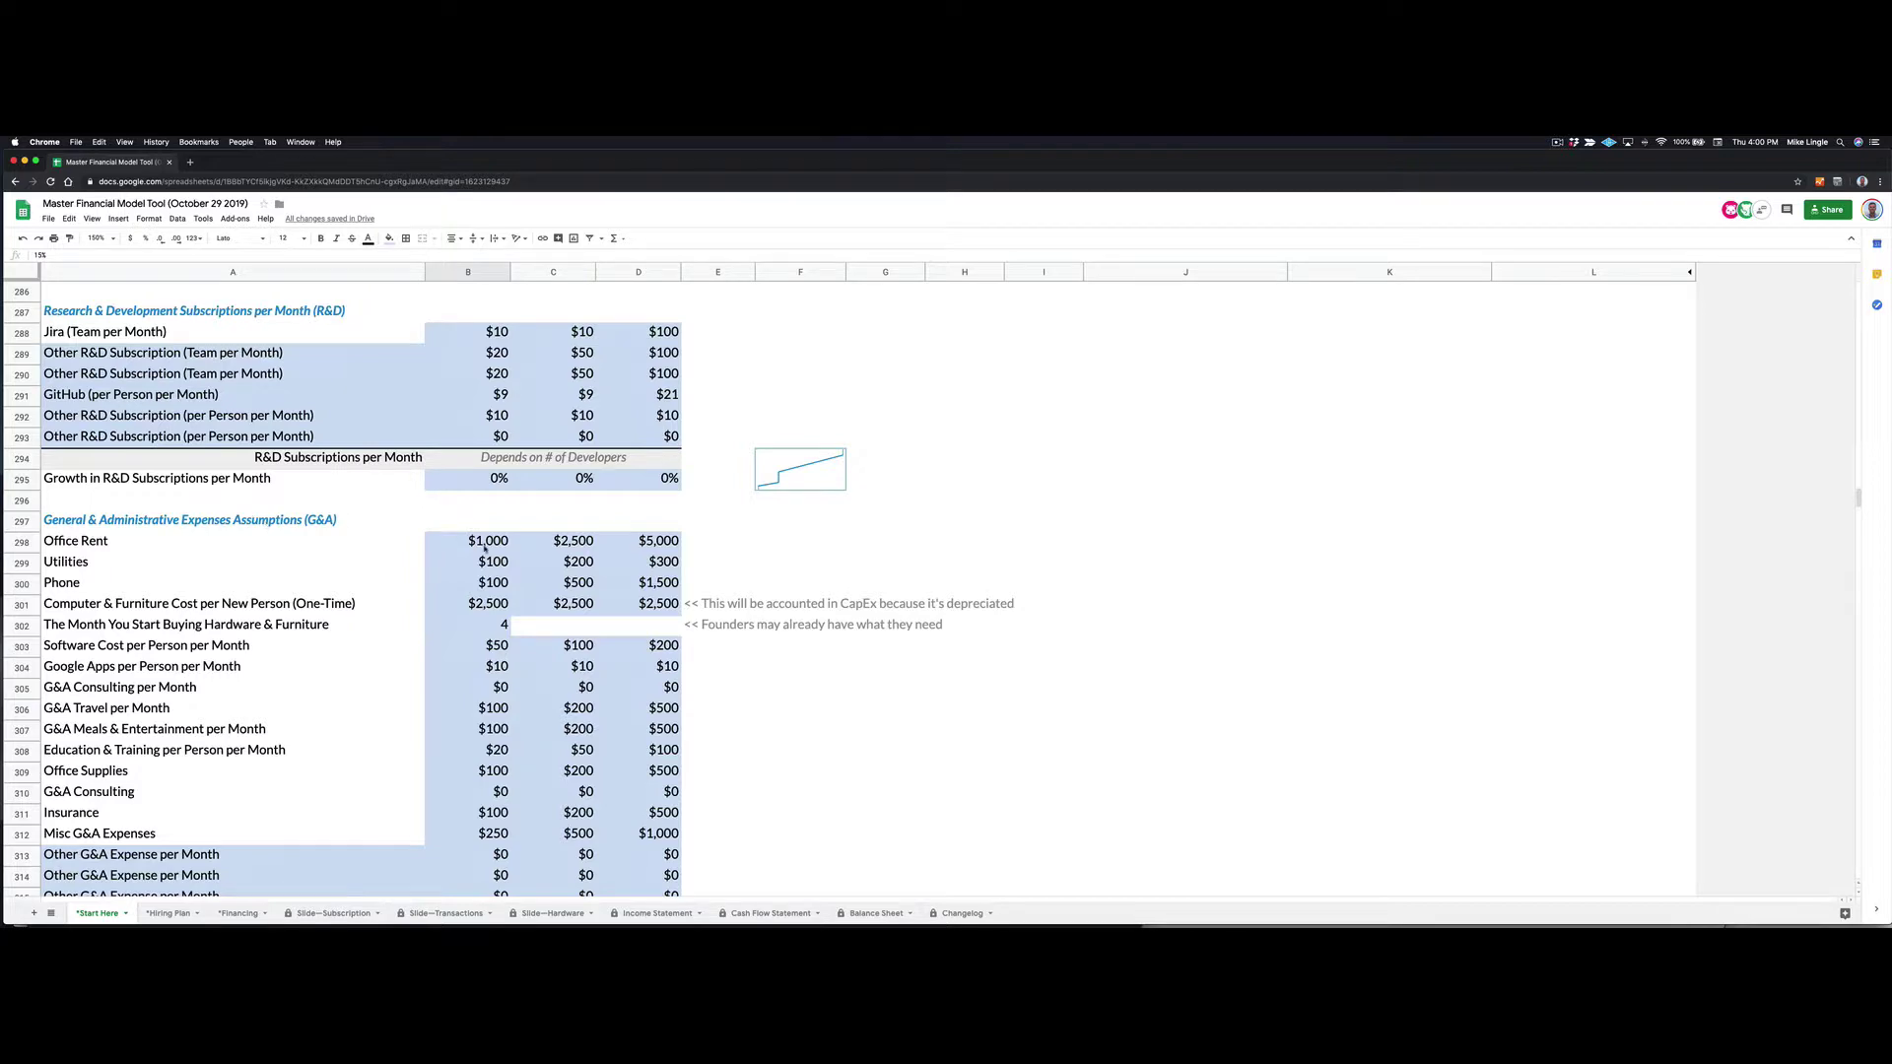
left_click(487, 545)
left_click(572, 545)
left_click(654, 545)
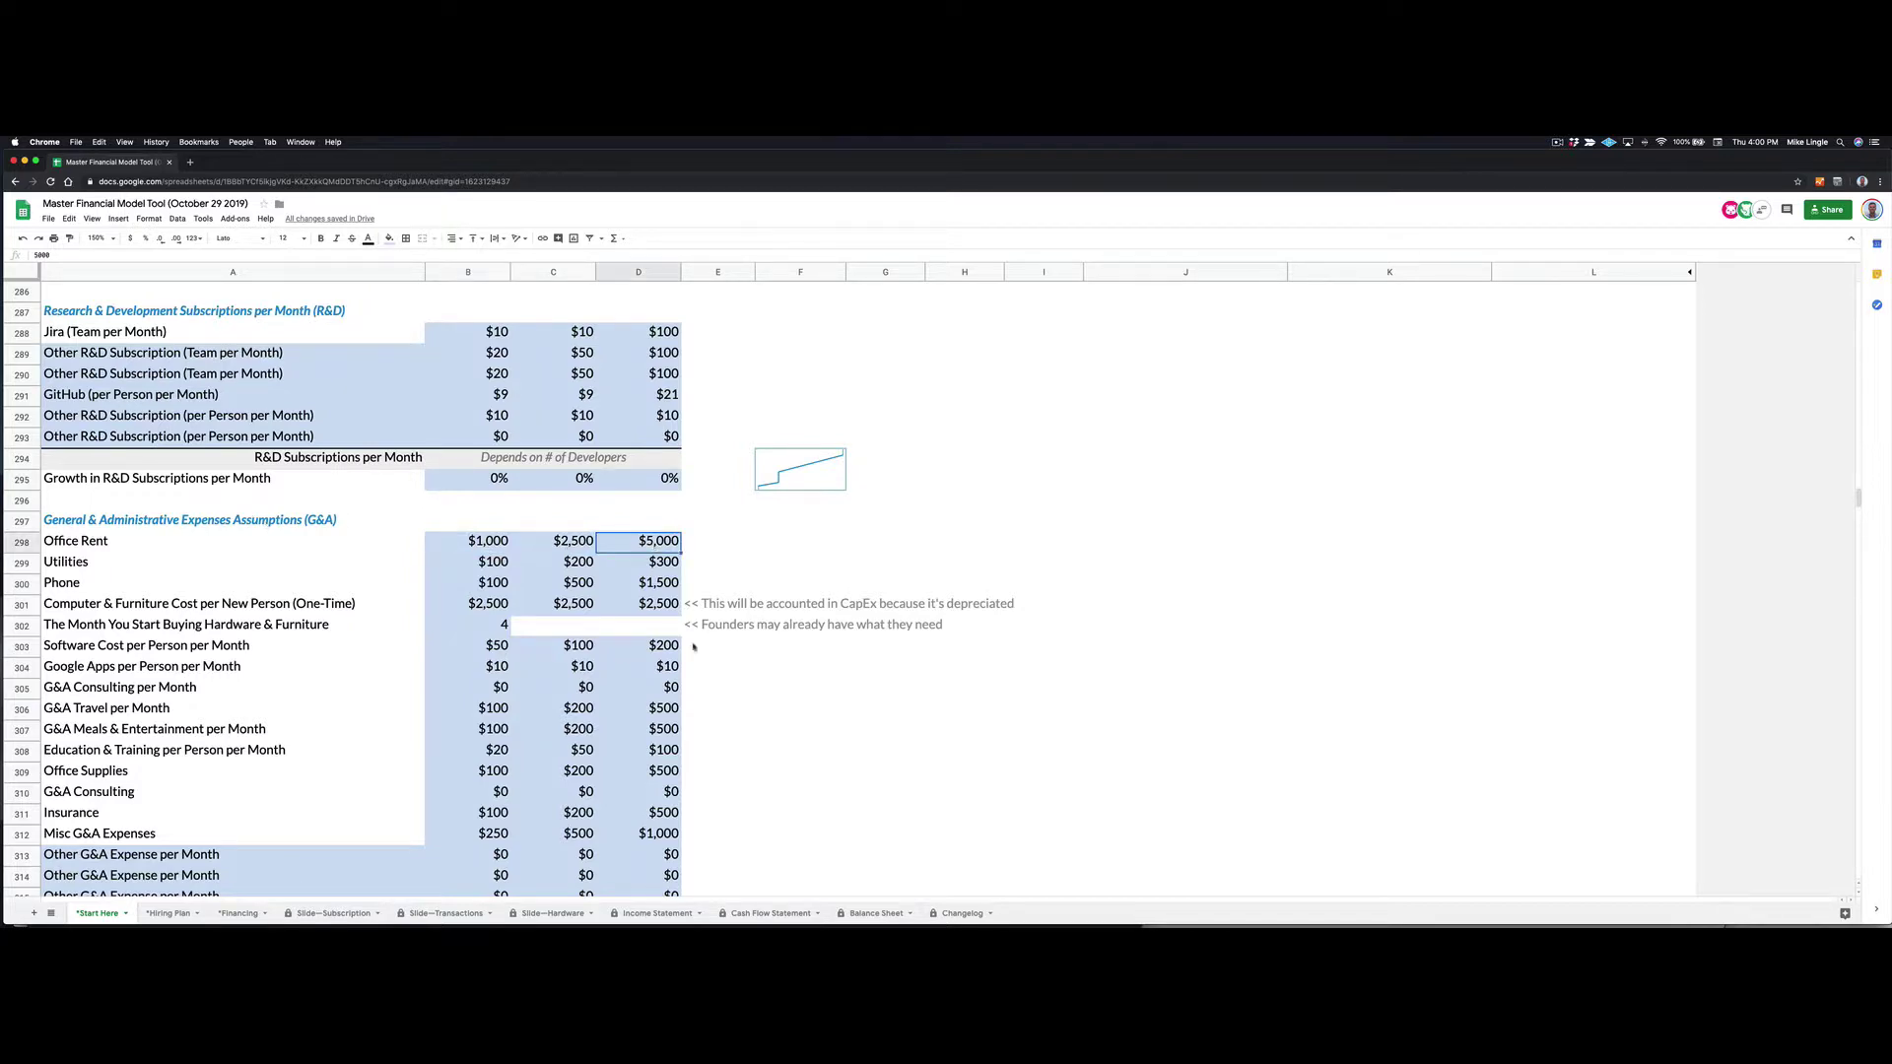
scroll(694, 647, "down", 8)
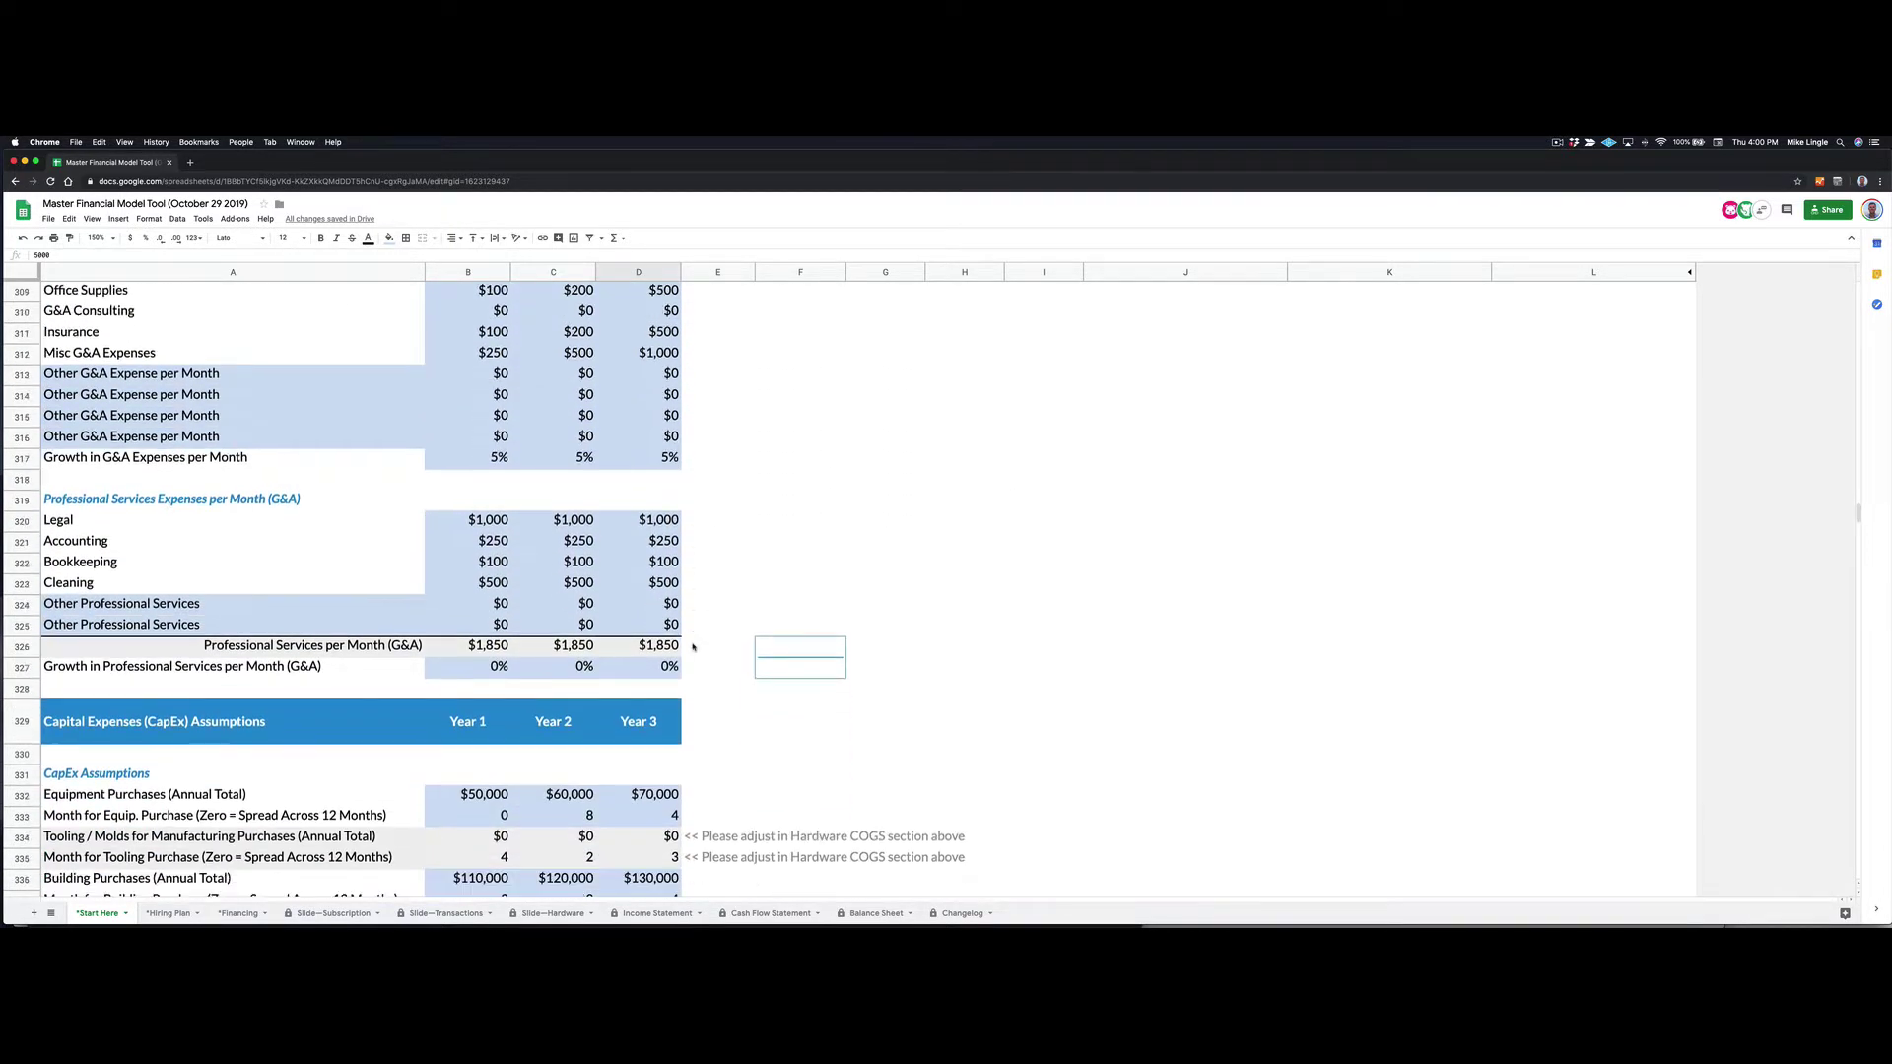
scroll(694, 647, "down", 2)
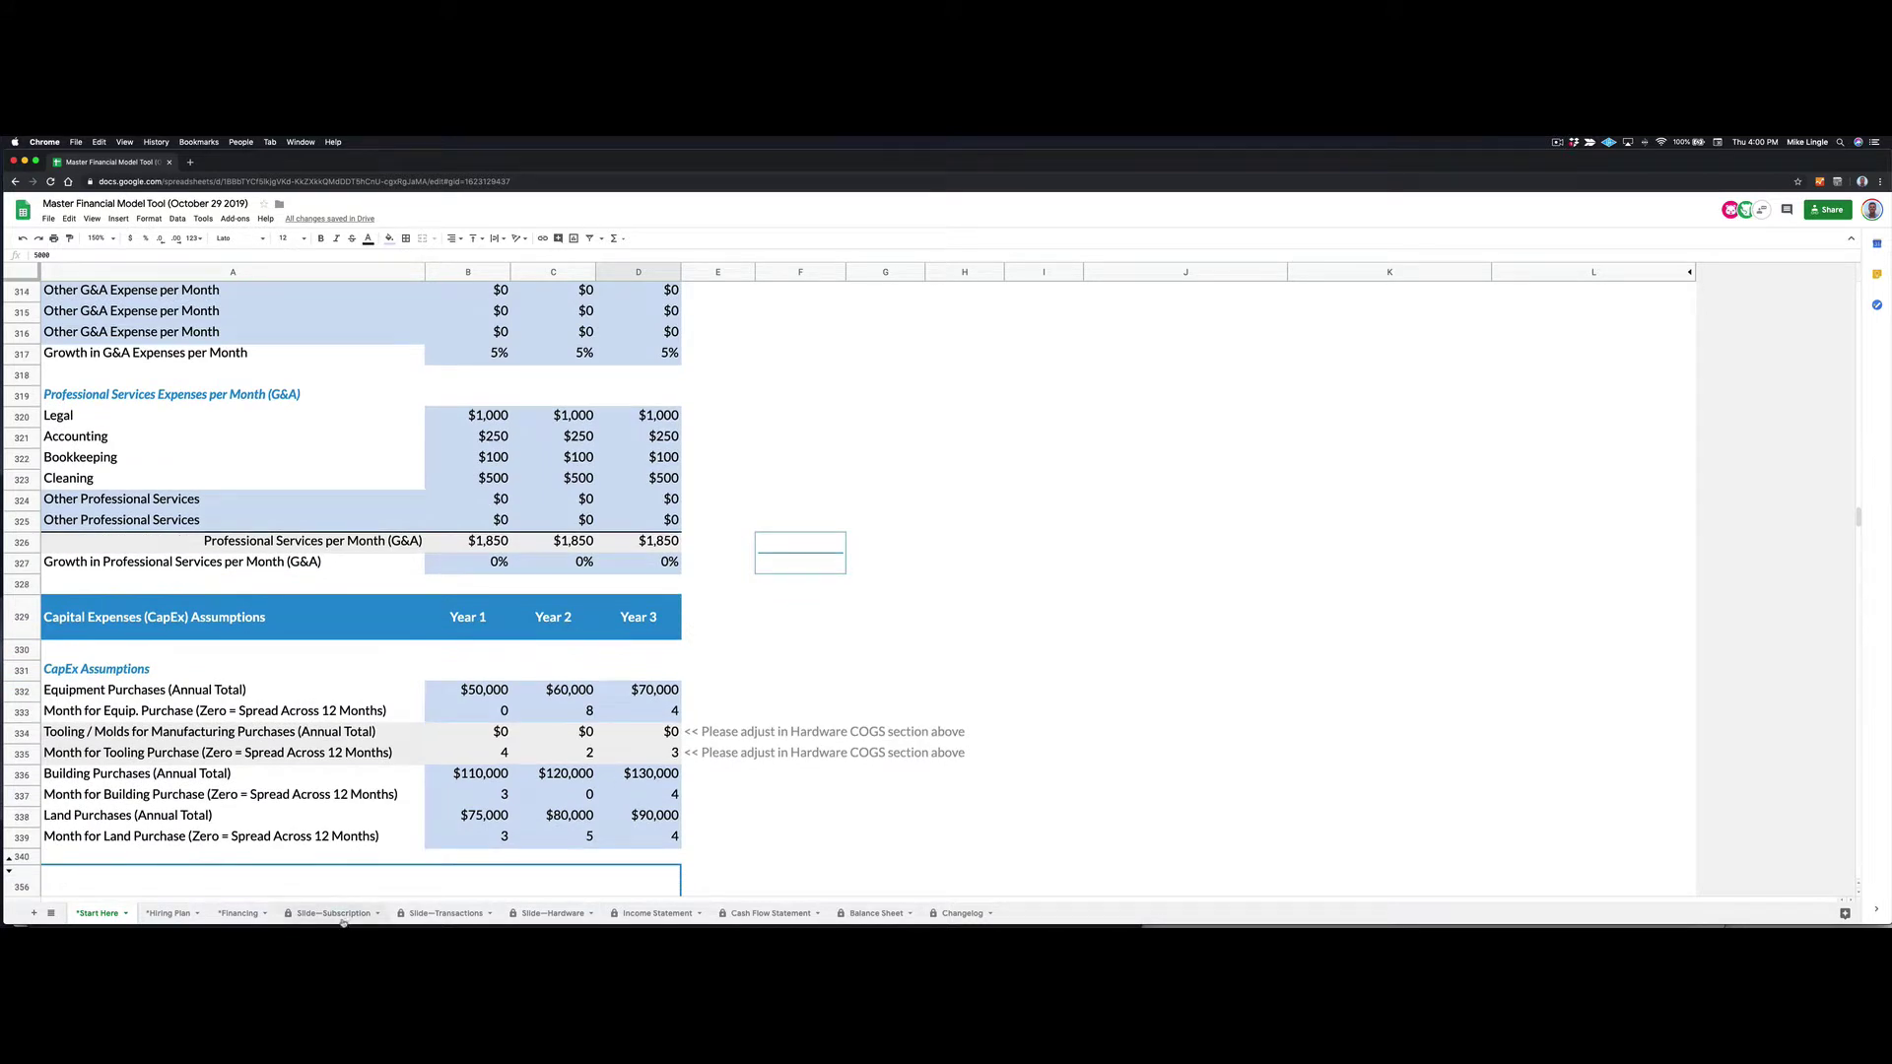
- Show the Financial Projections slide, now with Year 3 revenue of $3,769K and cash of -$3,049K
left_click(337, 914)
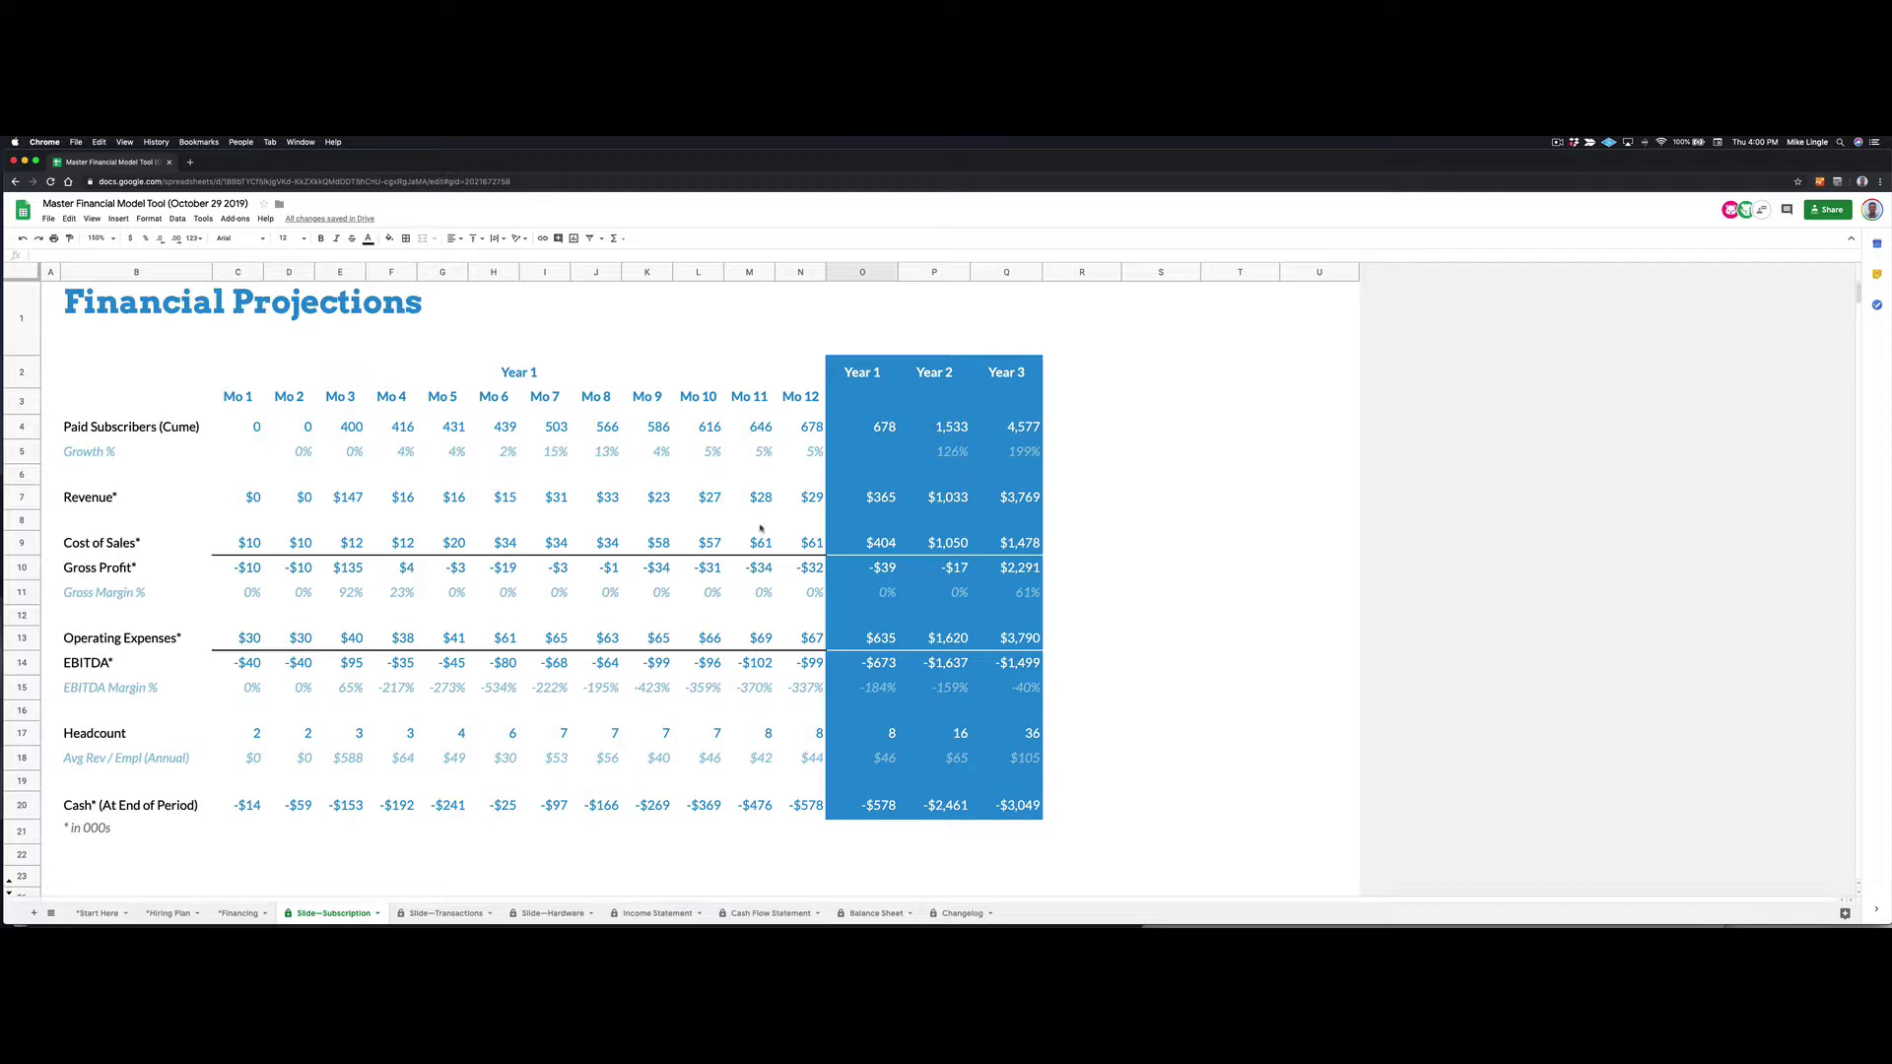
- On the Hiring Plan, set the CEO annual salary to 75 and review its start month and cost type
left_click(169, 913)
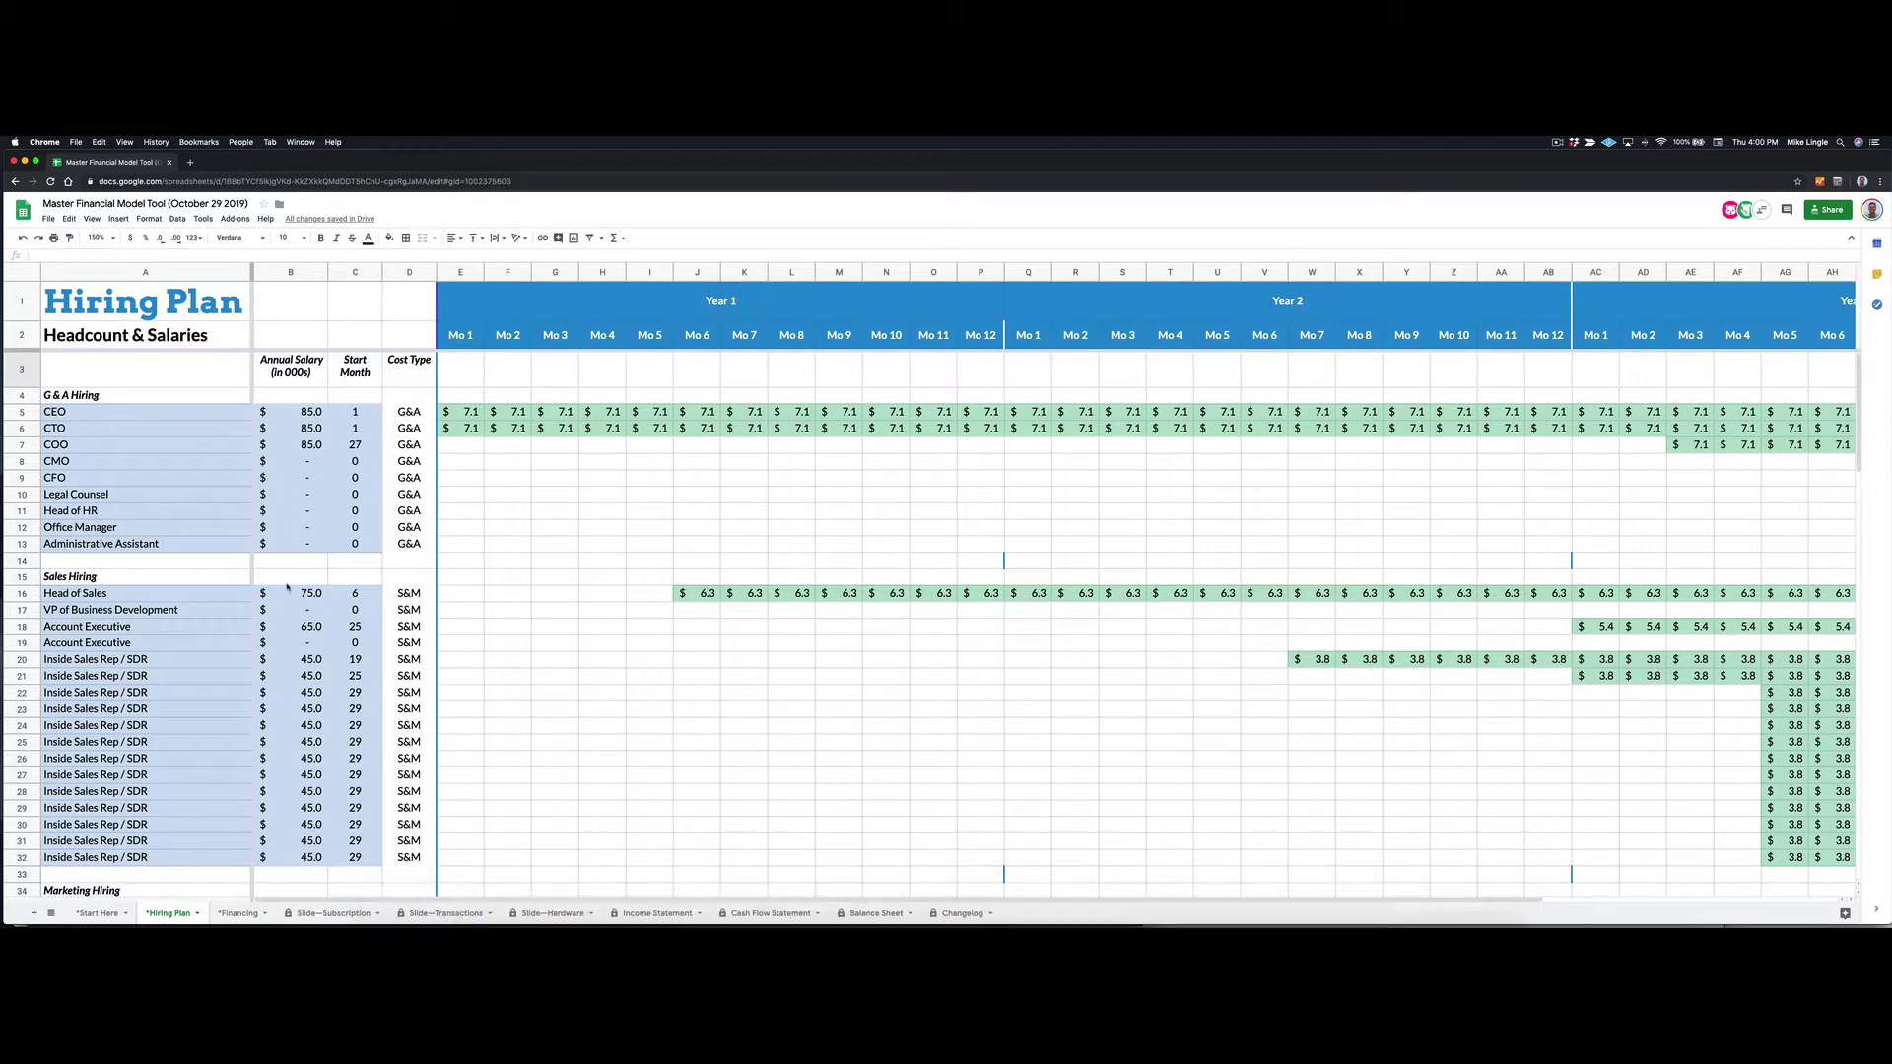
left_click(313, 415)
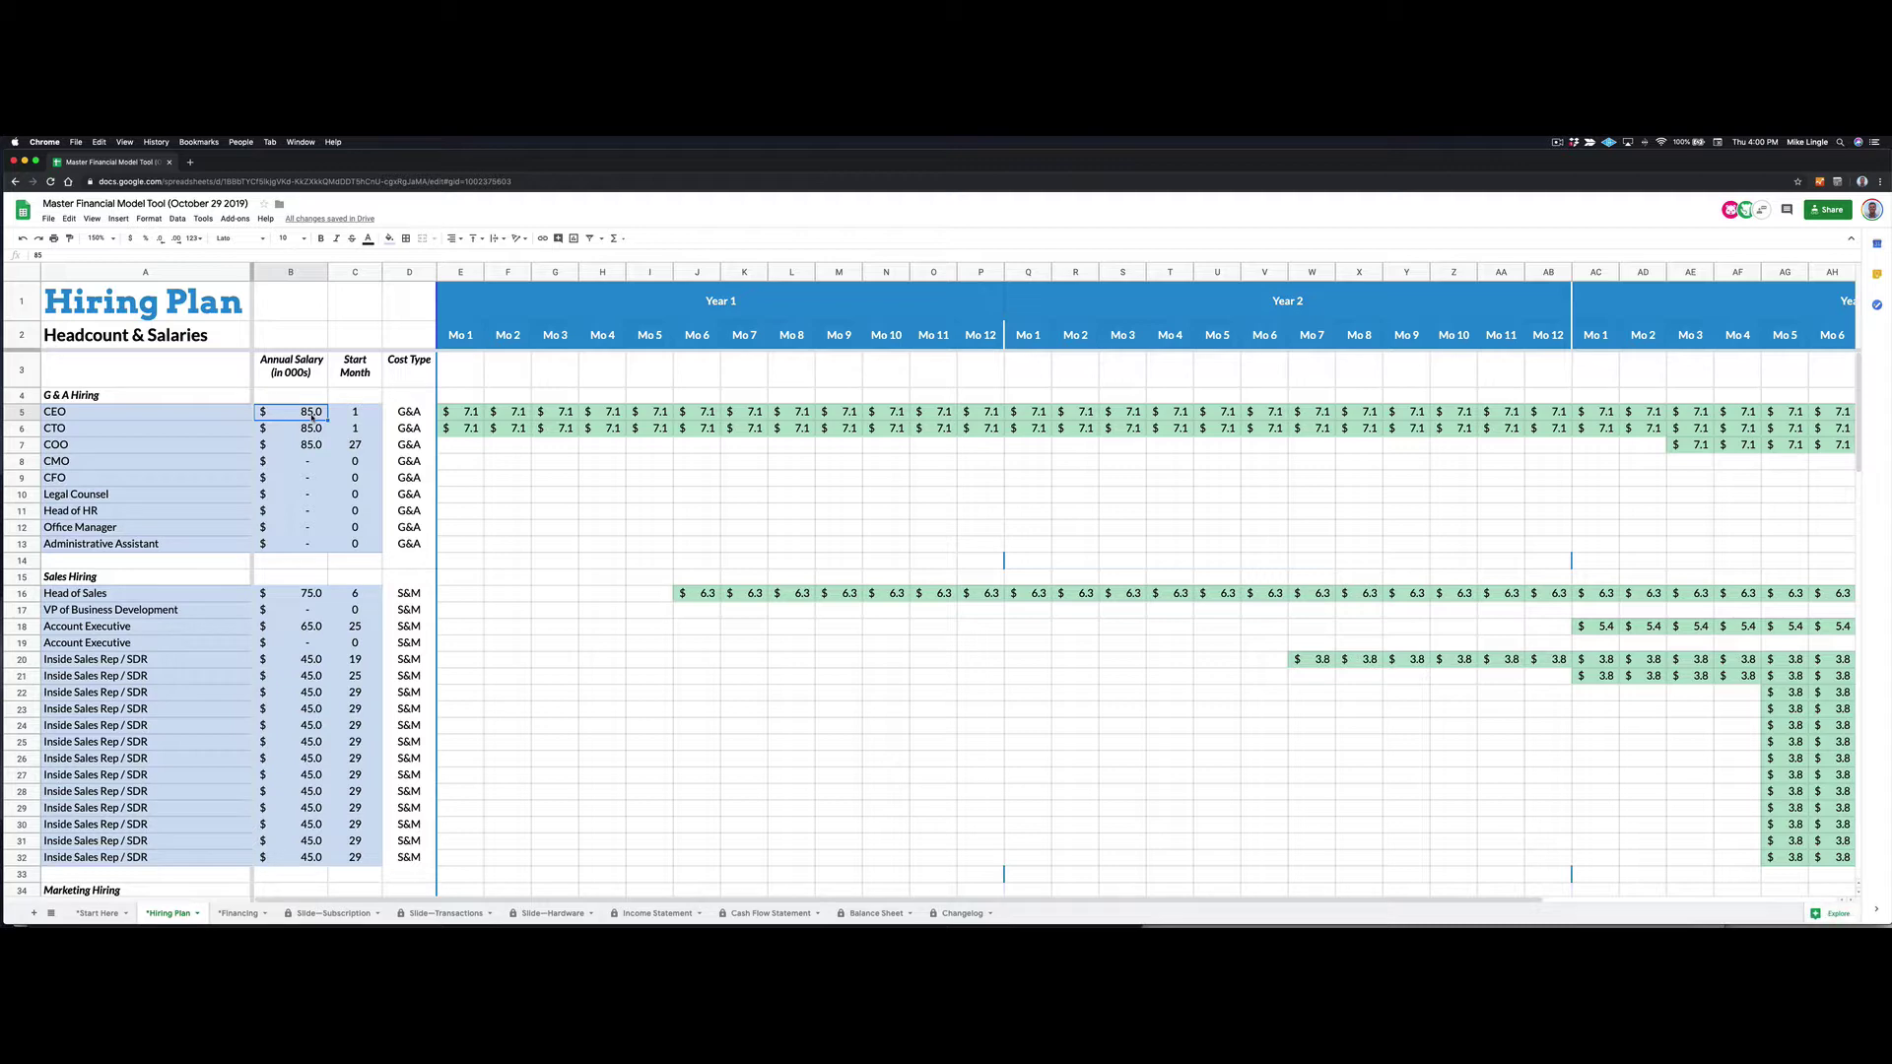
type("75")
key("Return")
left_click(355, 417)
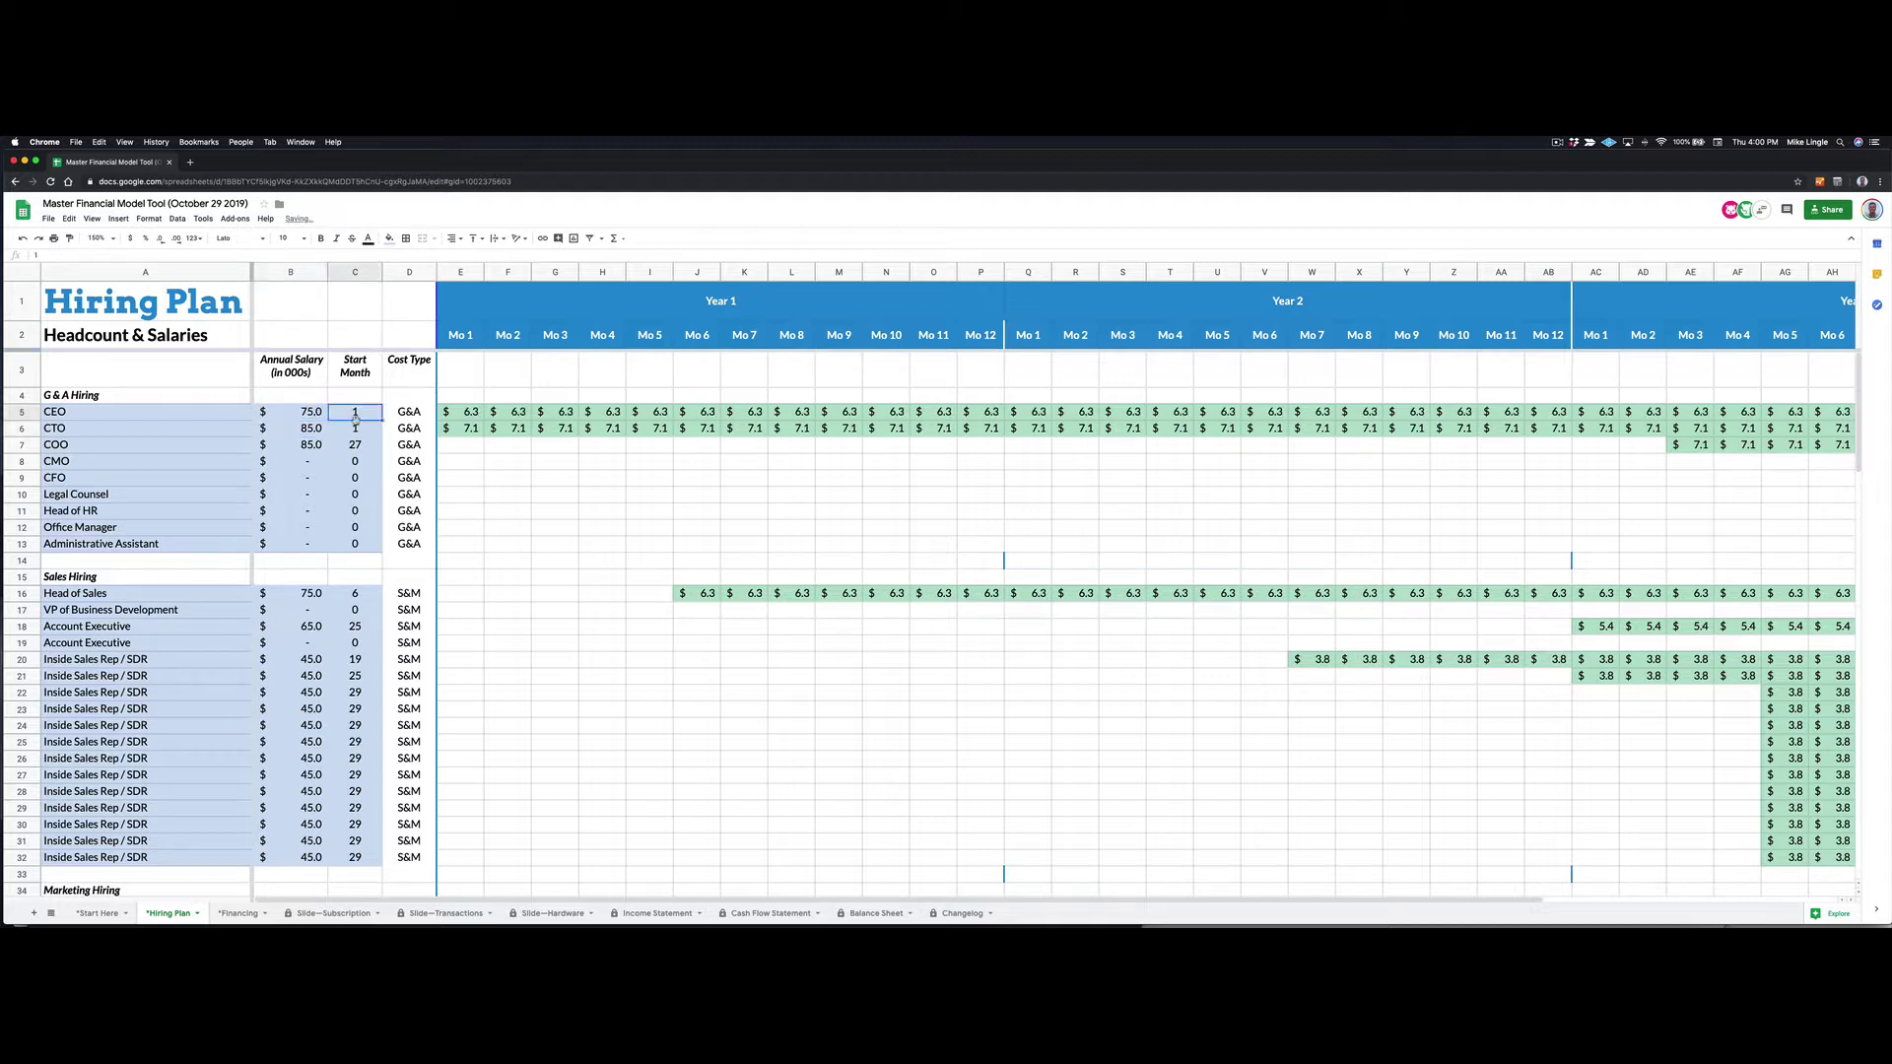
left_click(414, 415)
left_click(370, 416)
- Set the CTO and COO start months to 1, after first trying 6 and 9
left_click(309, 433)
left_click(359, 434)
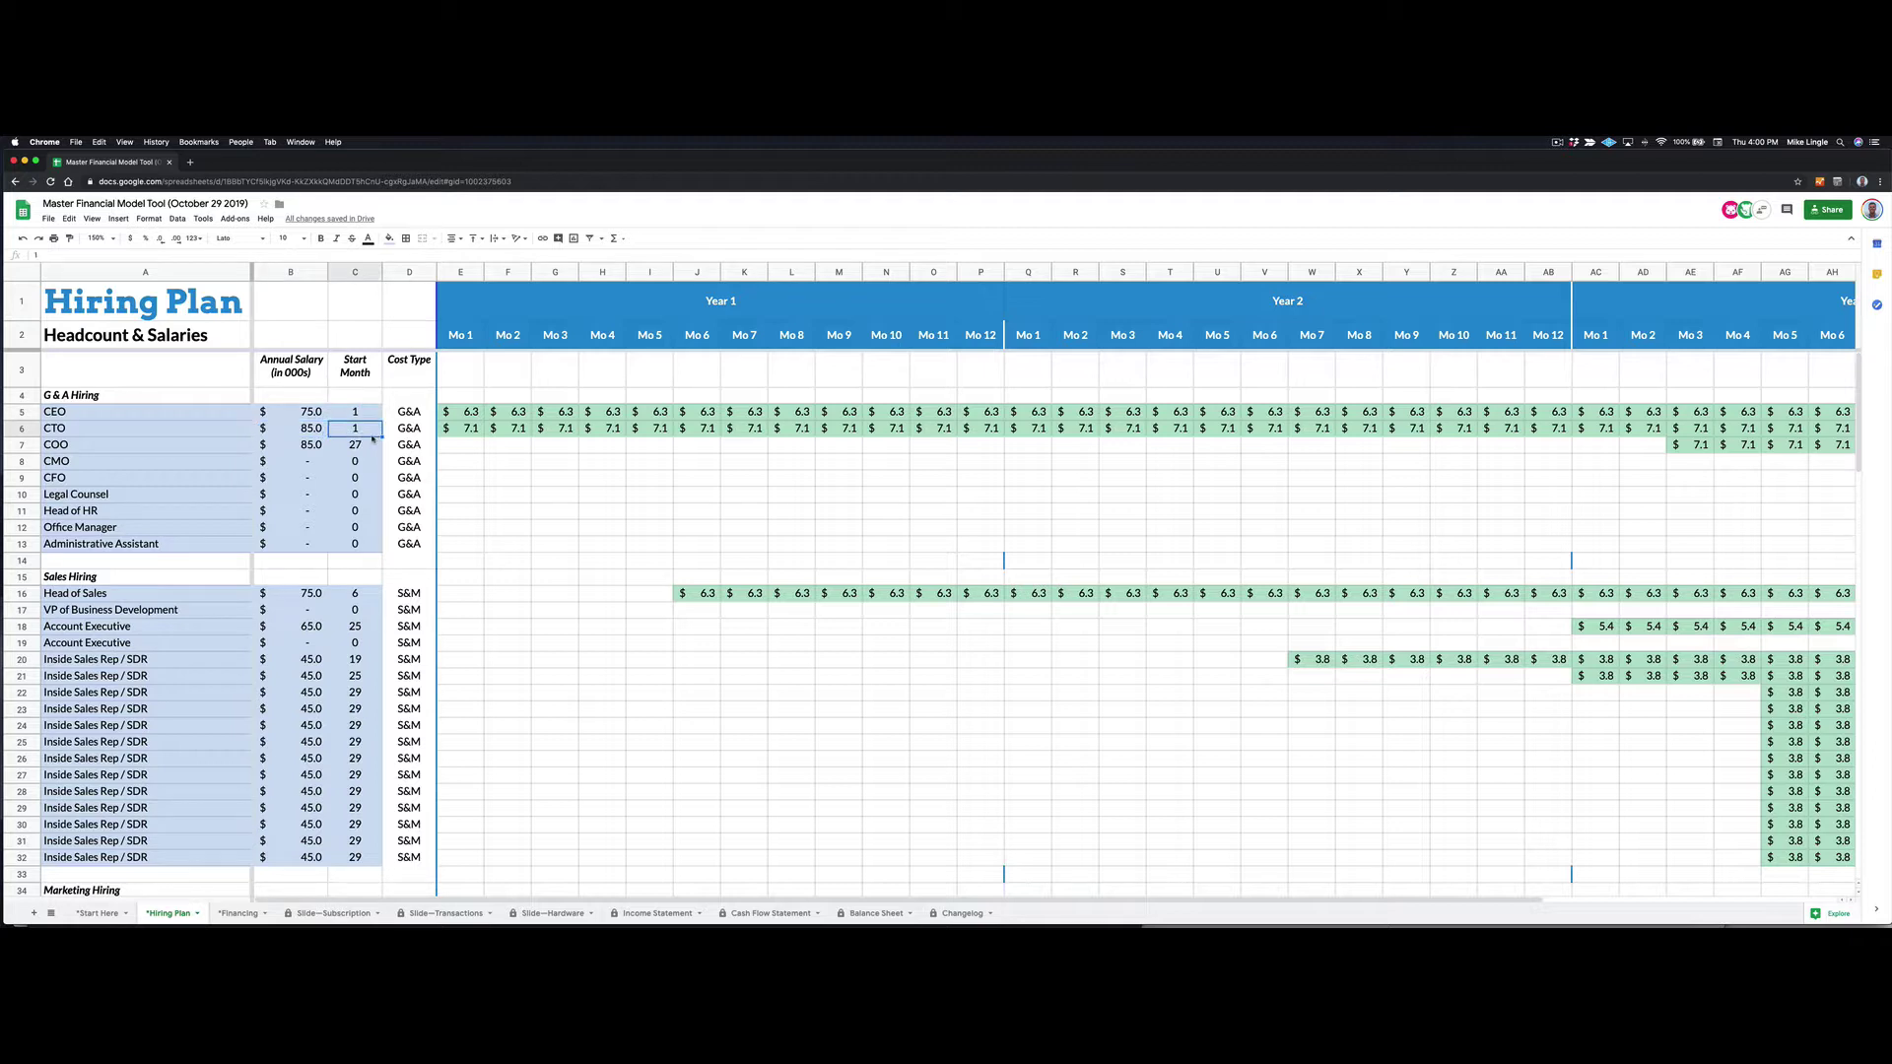
type("6")
key("Return")
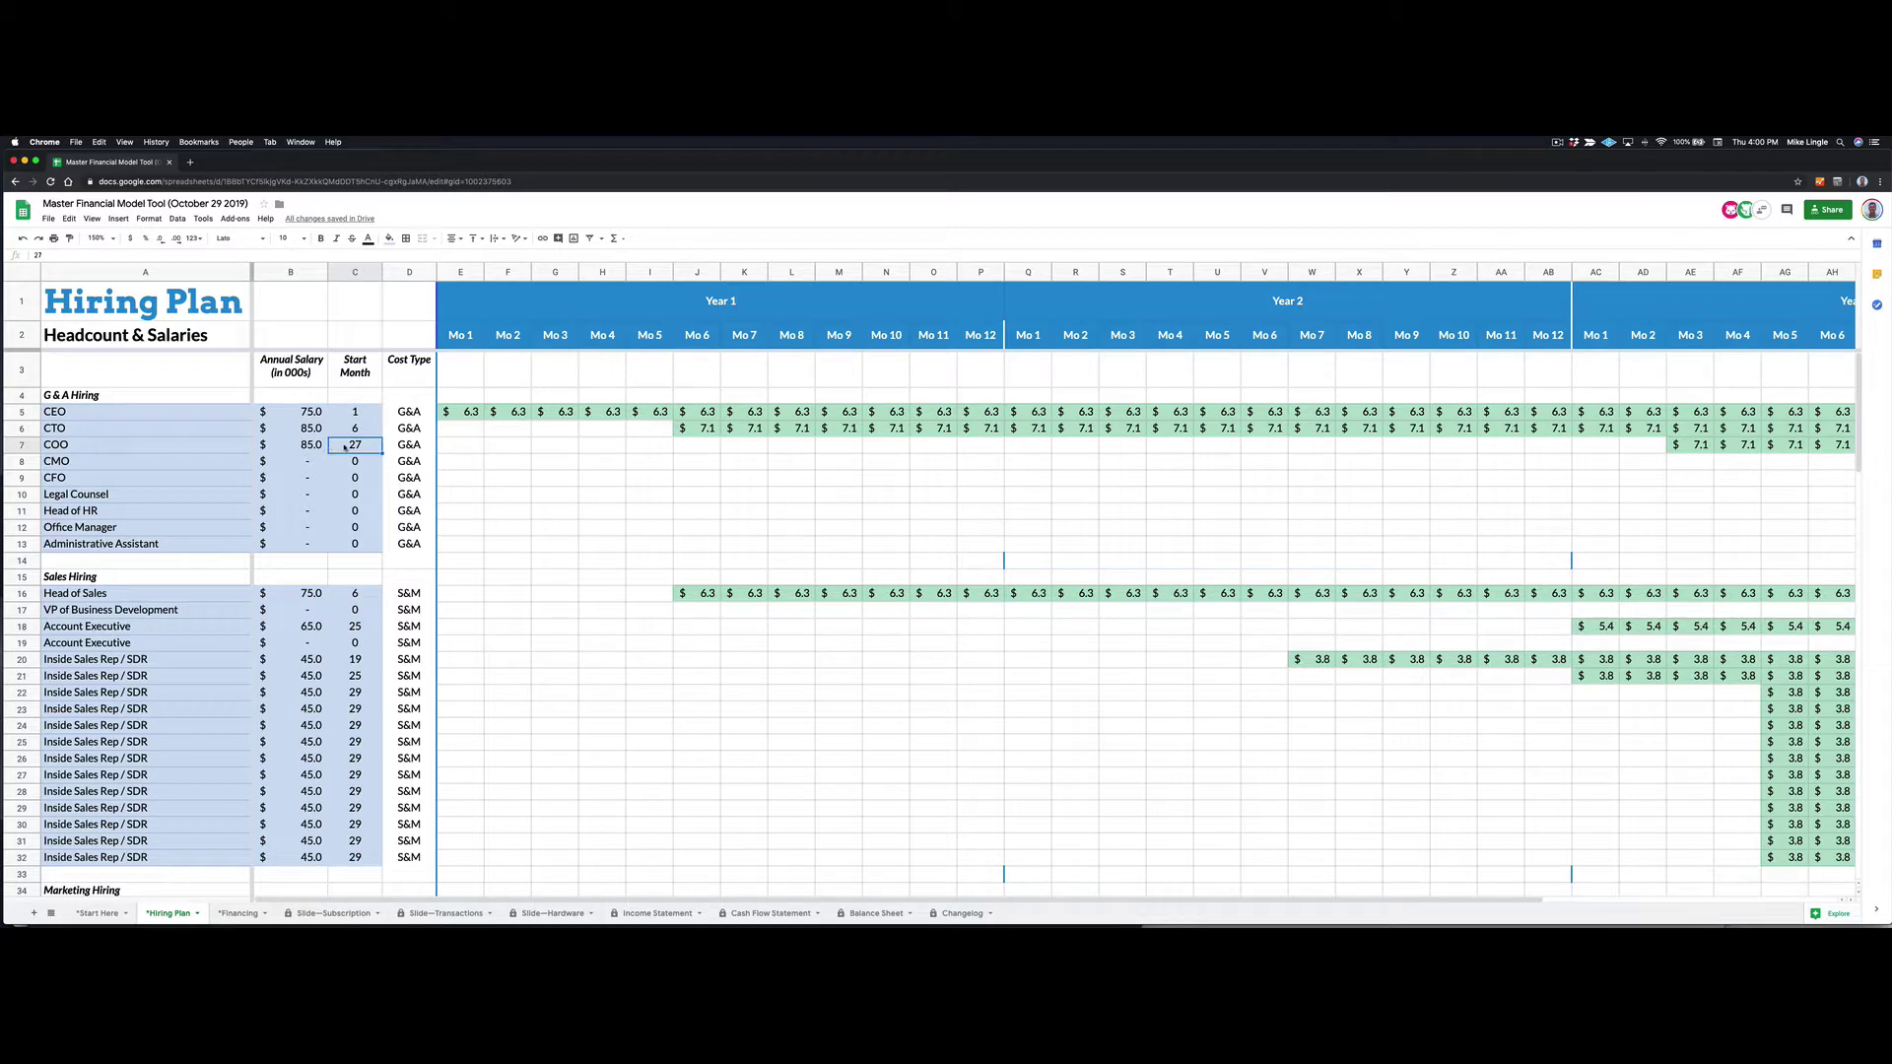
type("9")
key("Return")
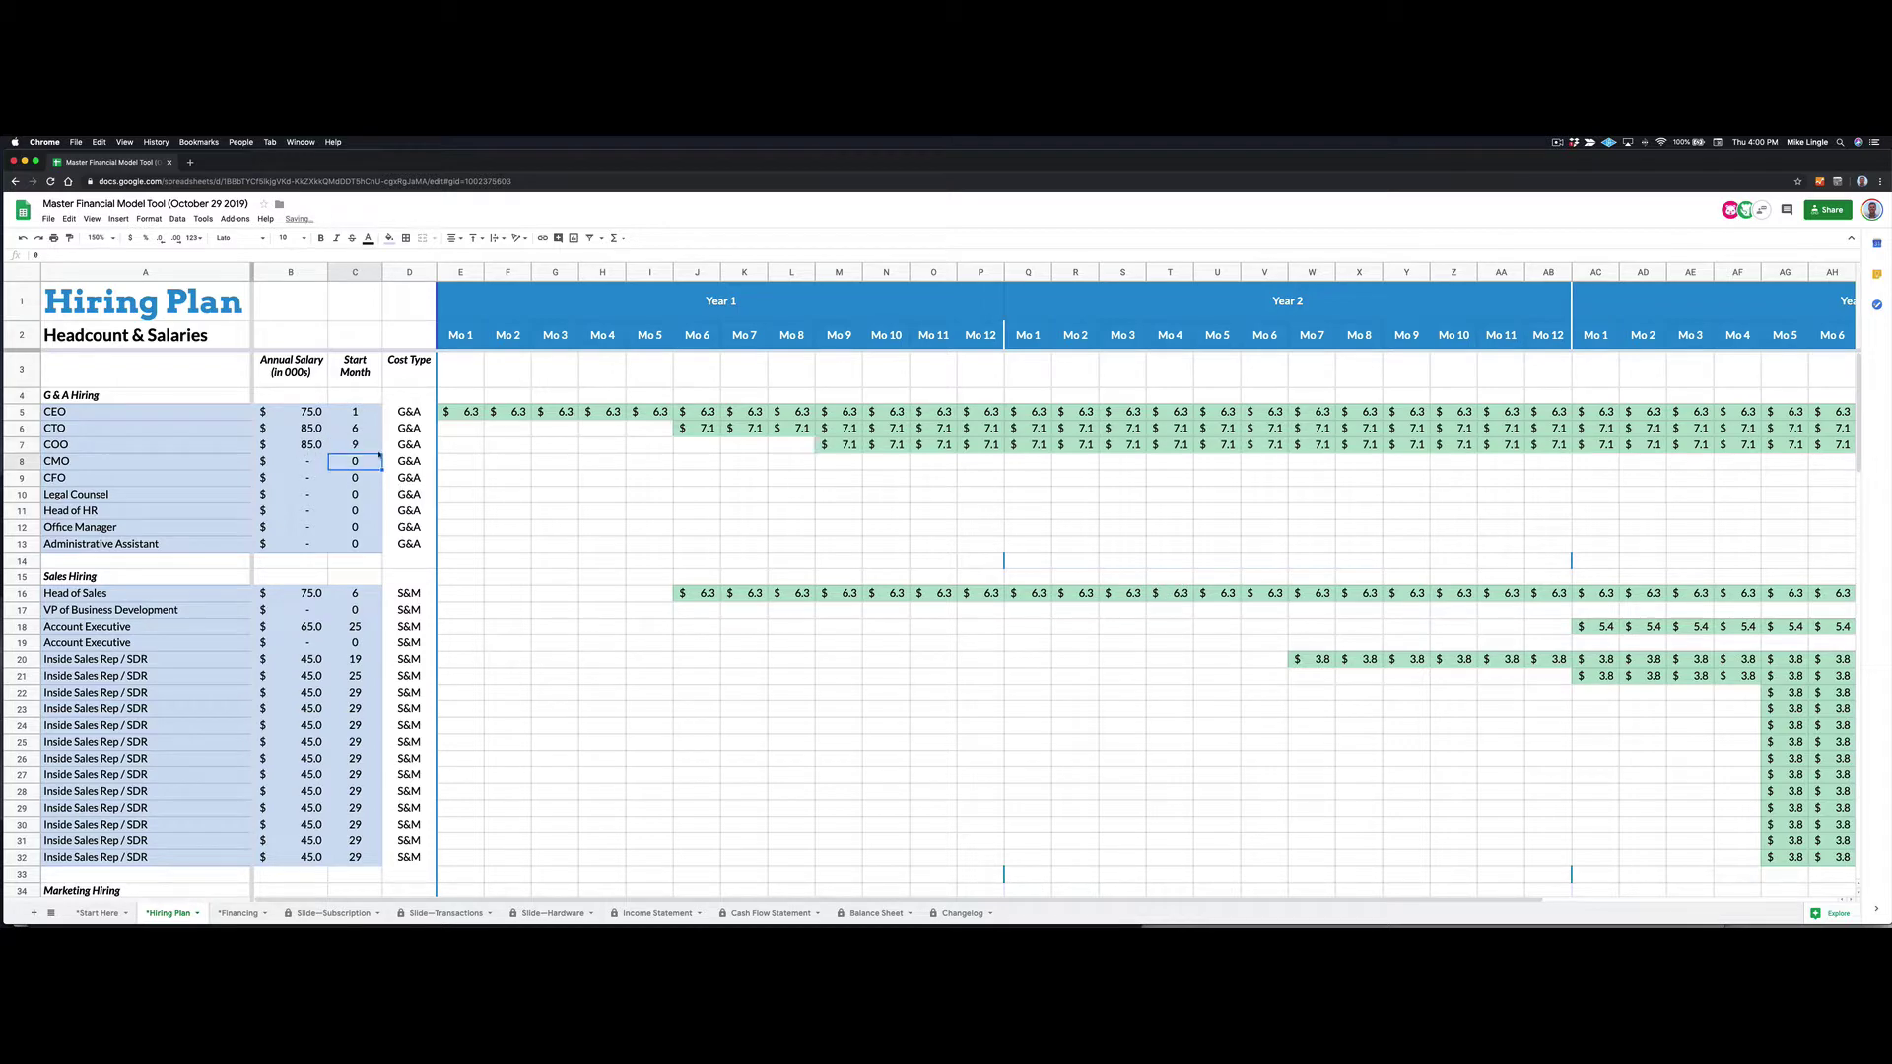
key("Up")
key("Up")
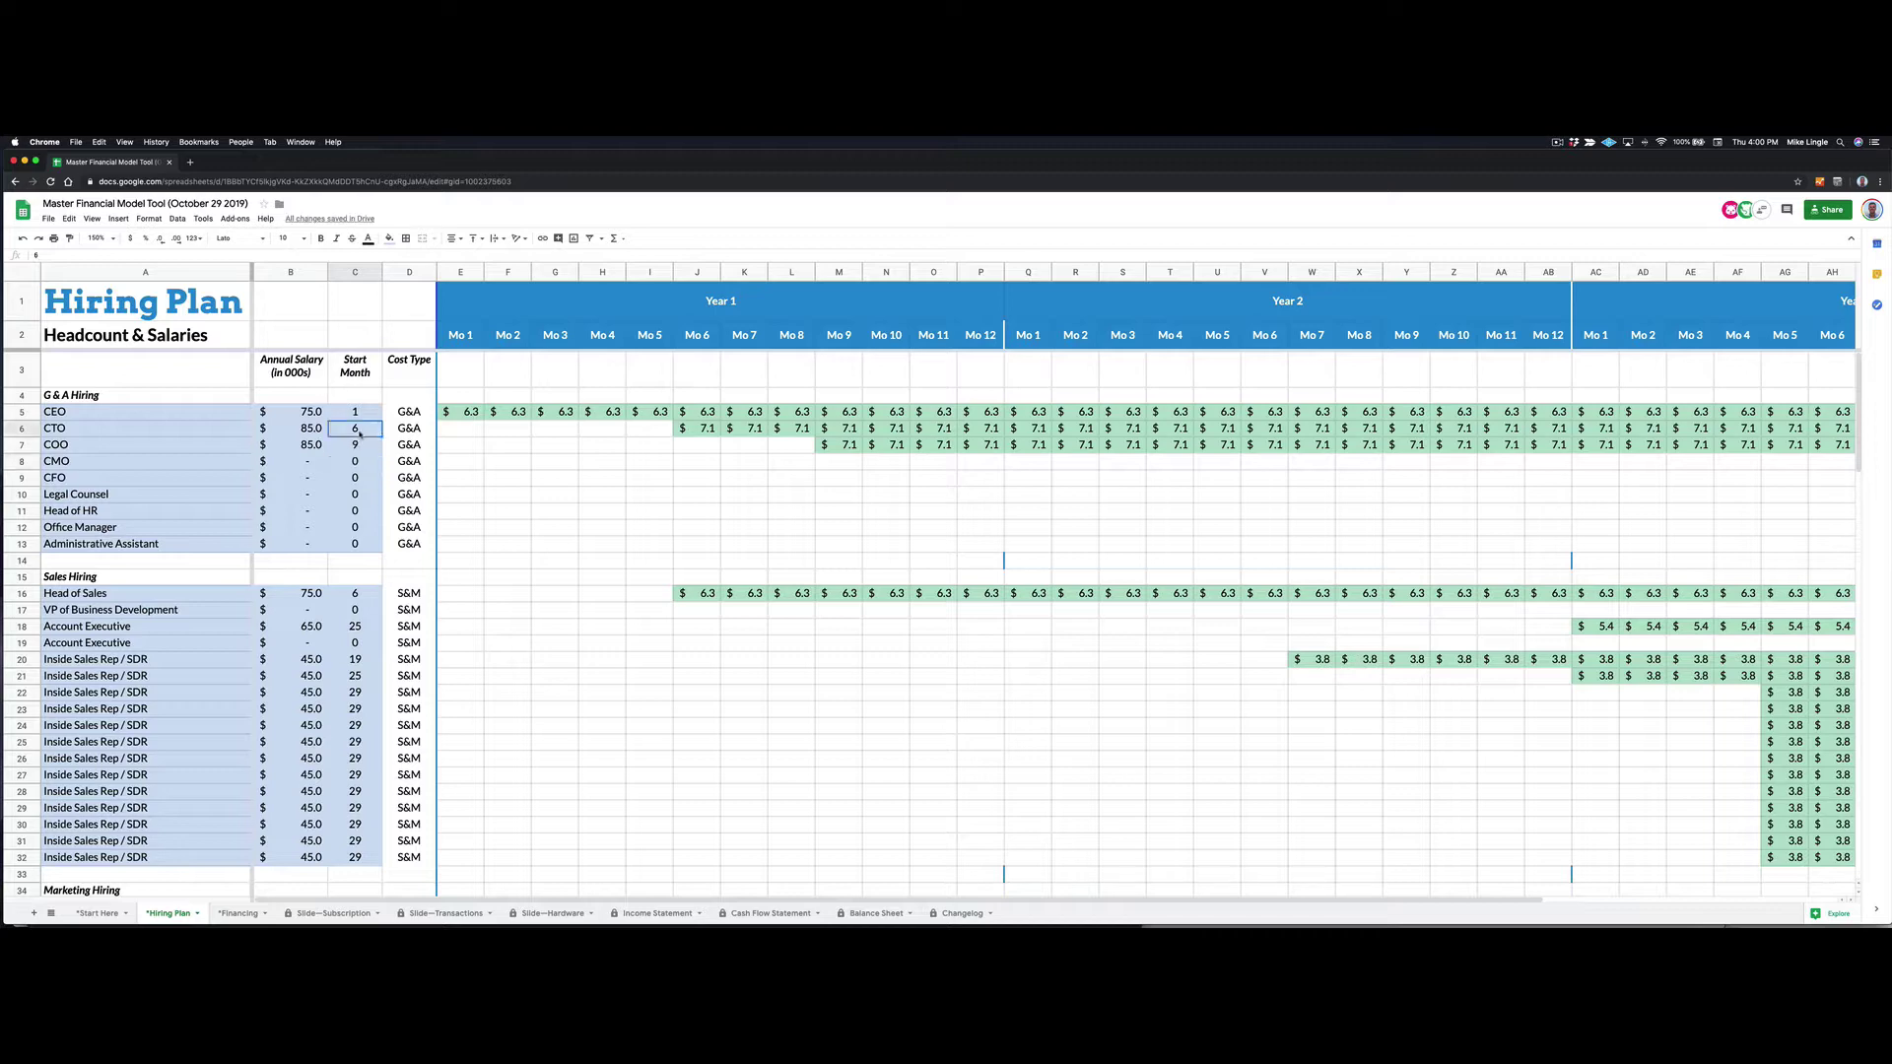
type("1")
key("Return")
type("1")
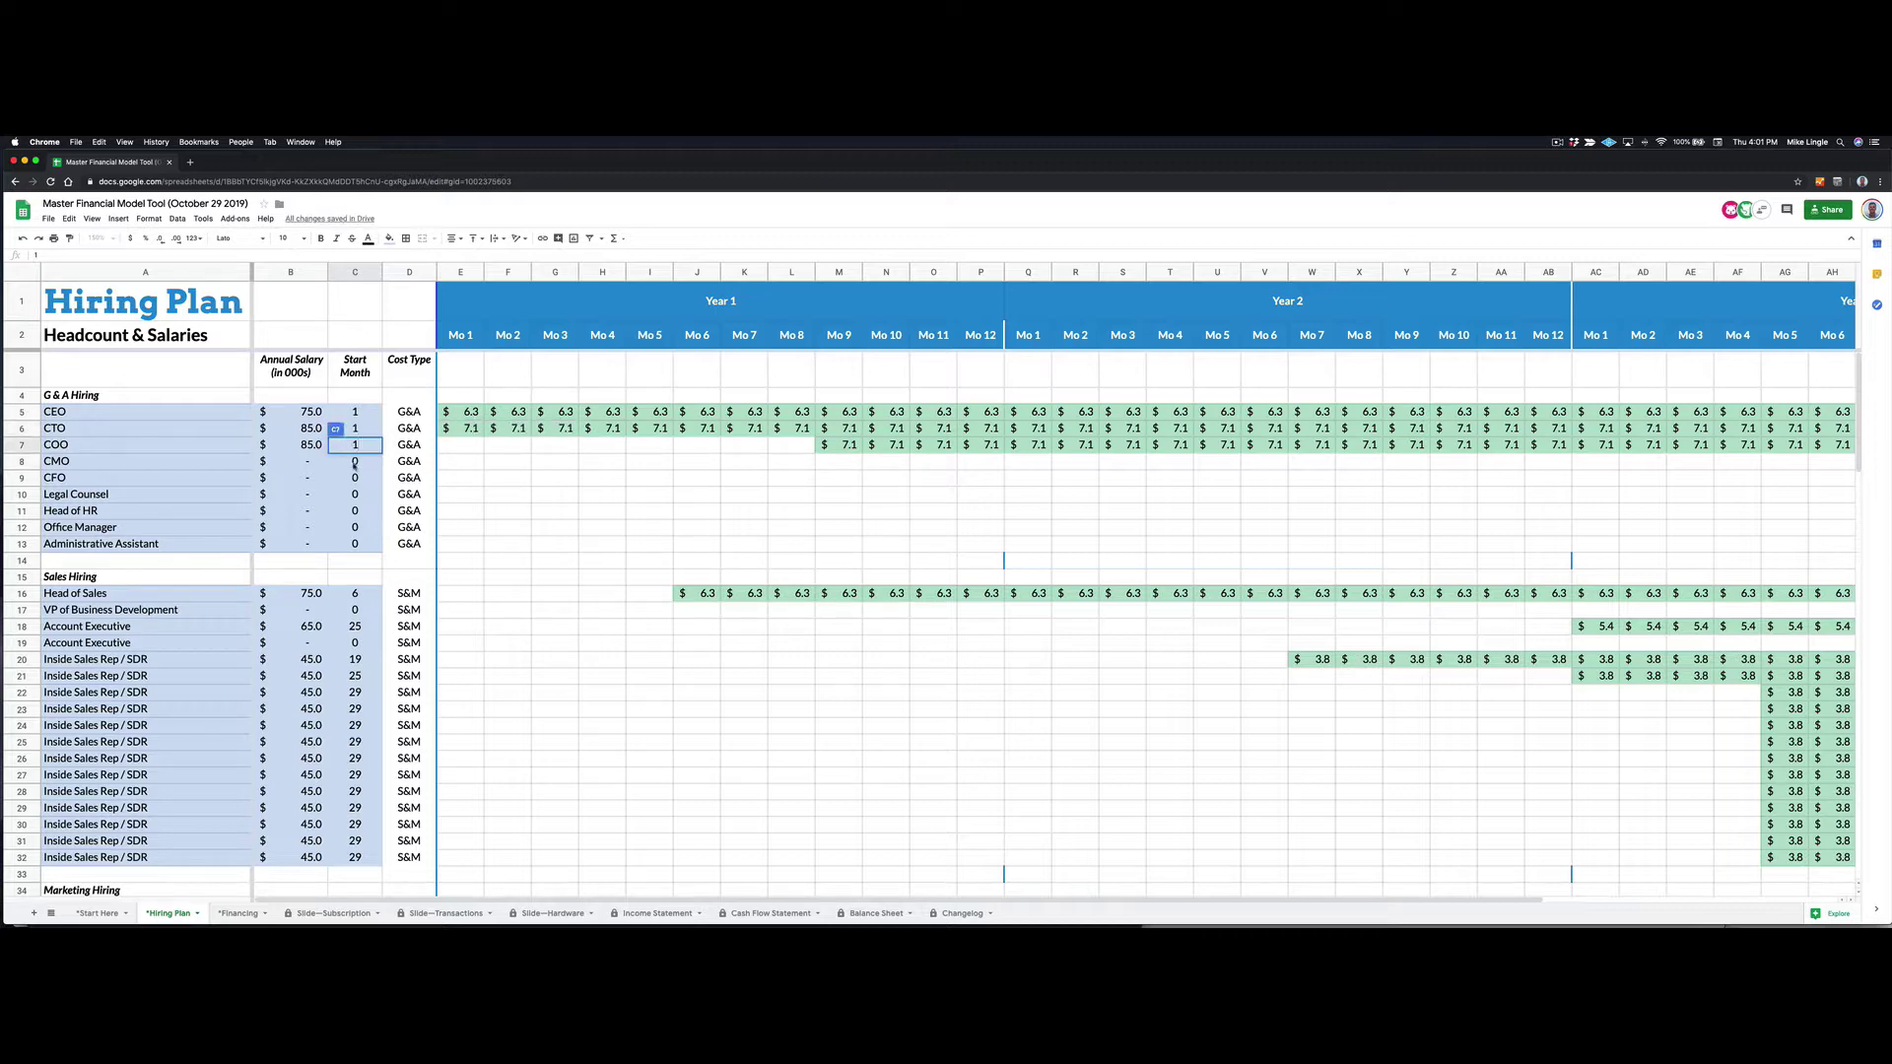
key("Return")
- Give the CTO and COO annual salaries of 75
left_click(313, 412)
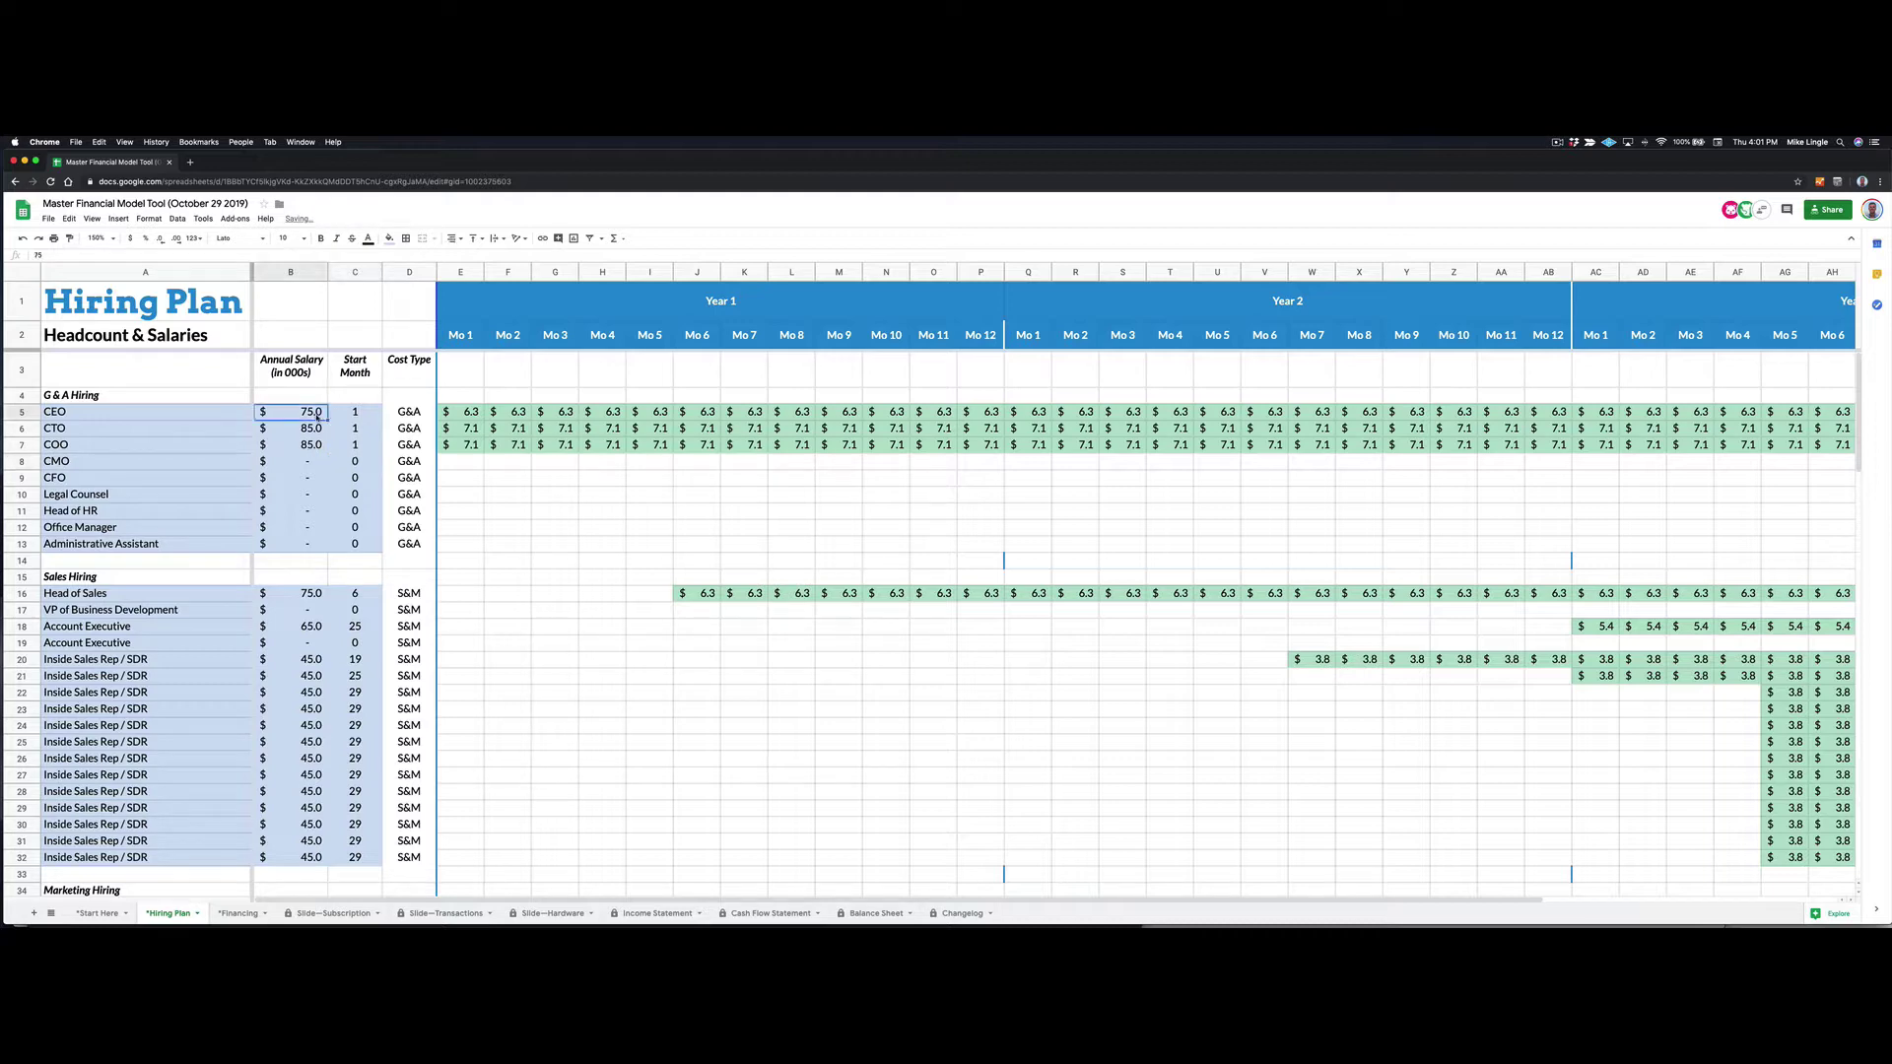
left_click(315, 430)
type("75")
key("Return")
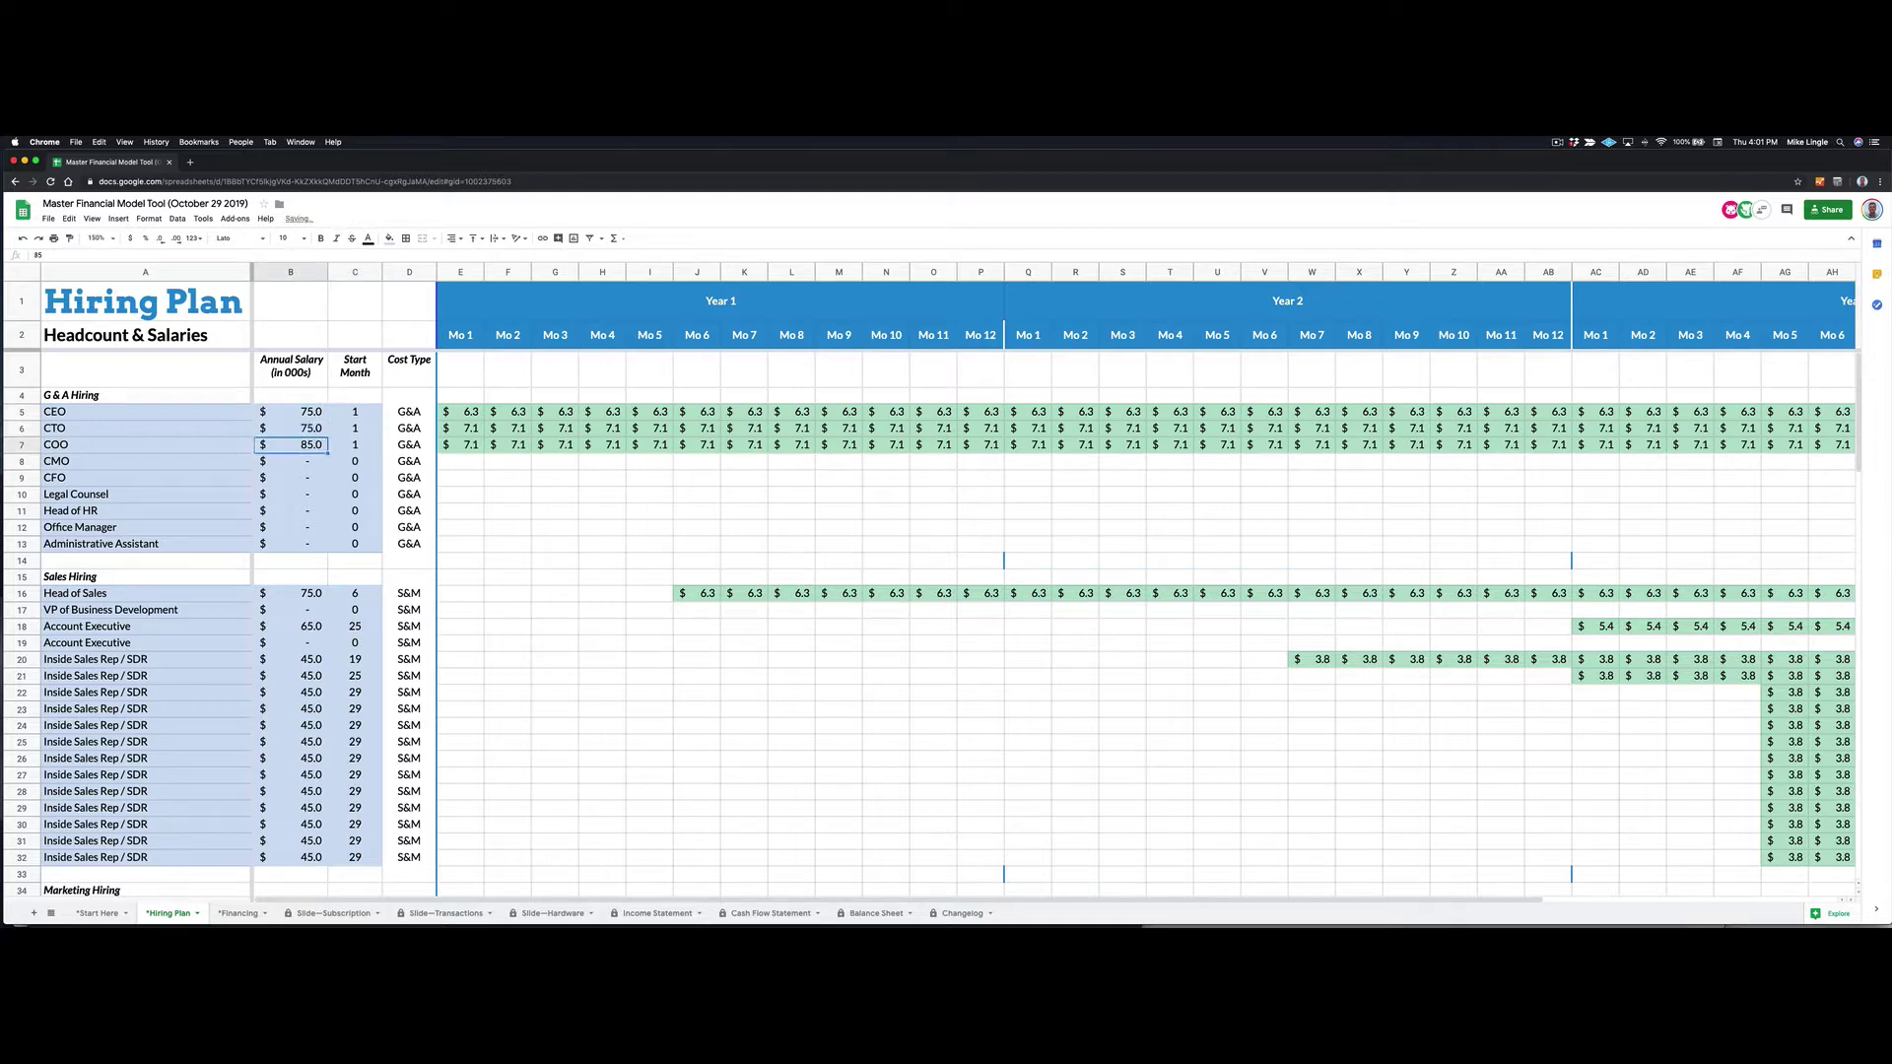
type("75")
key("Return")
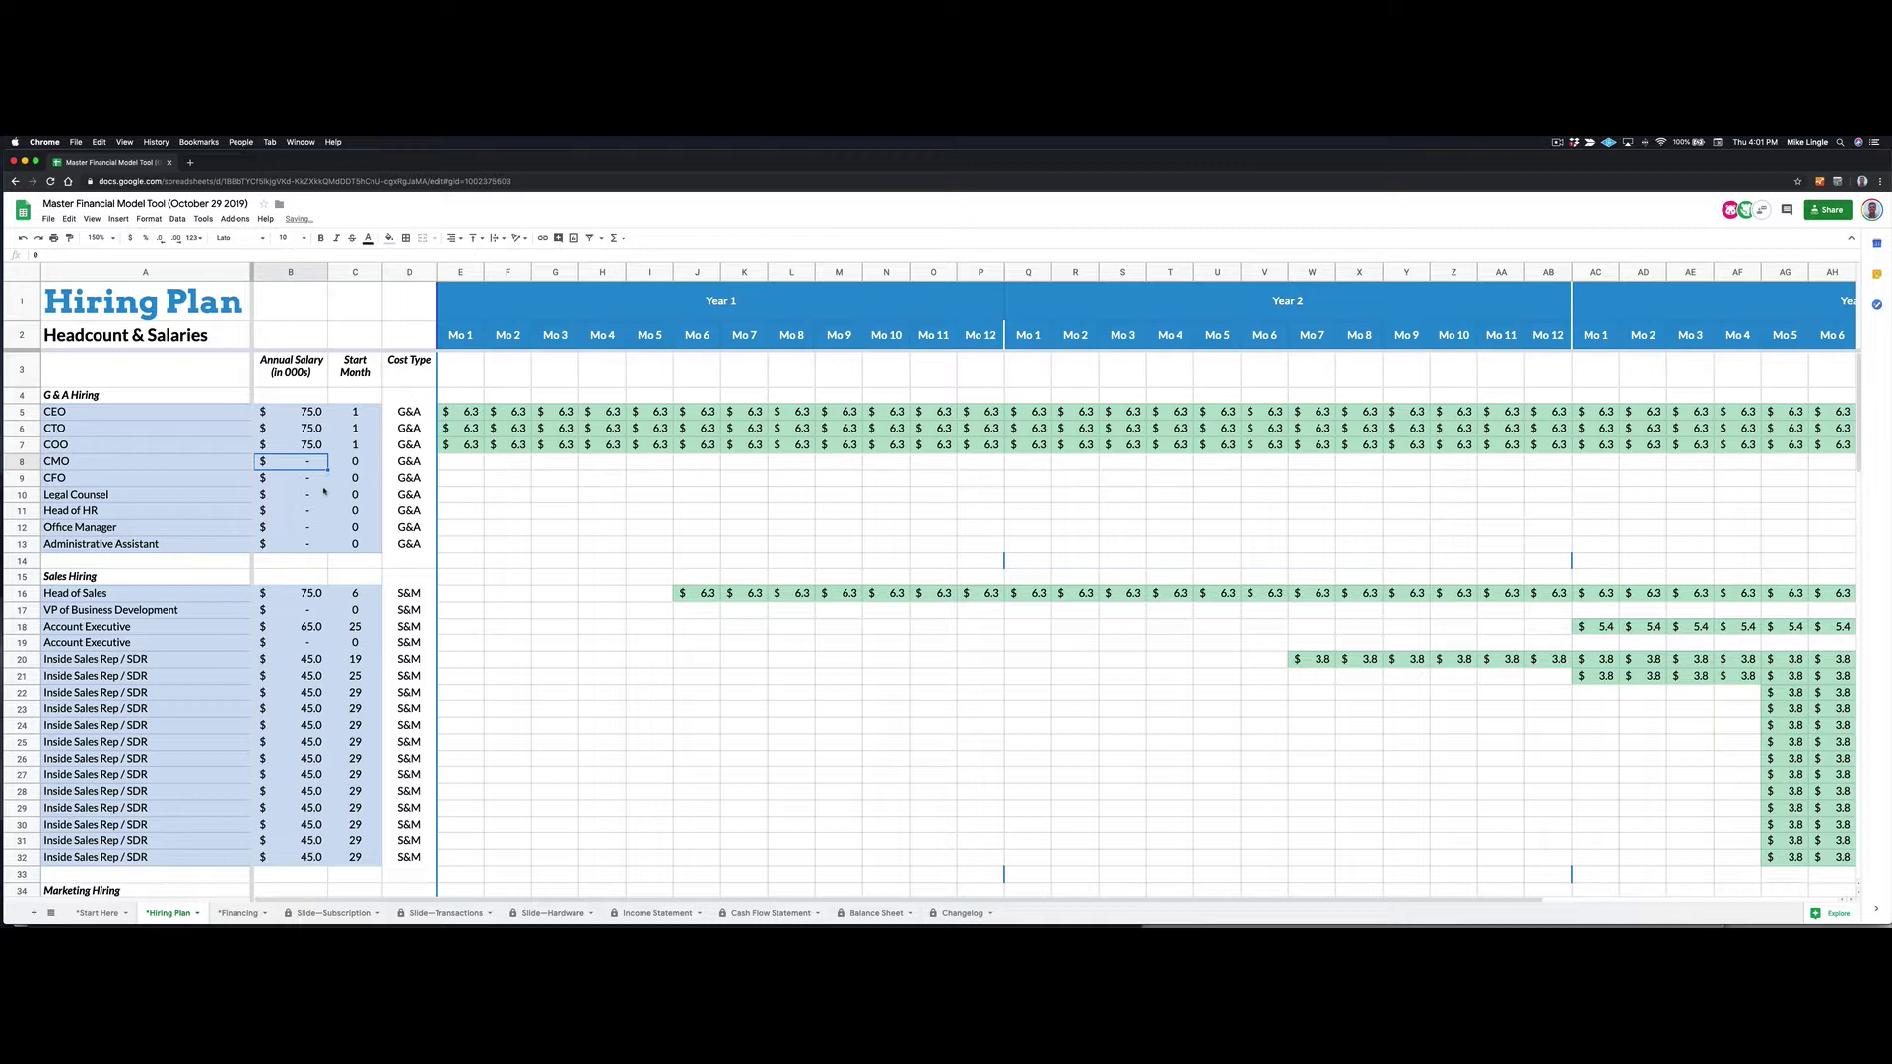
scroll(323, 490, "down", 5)
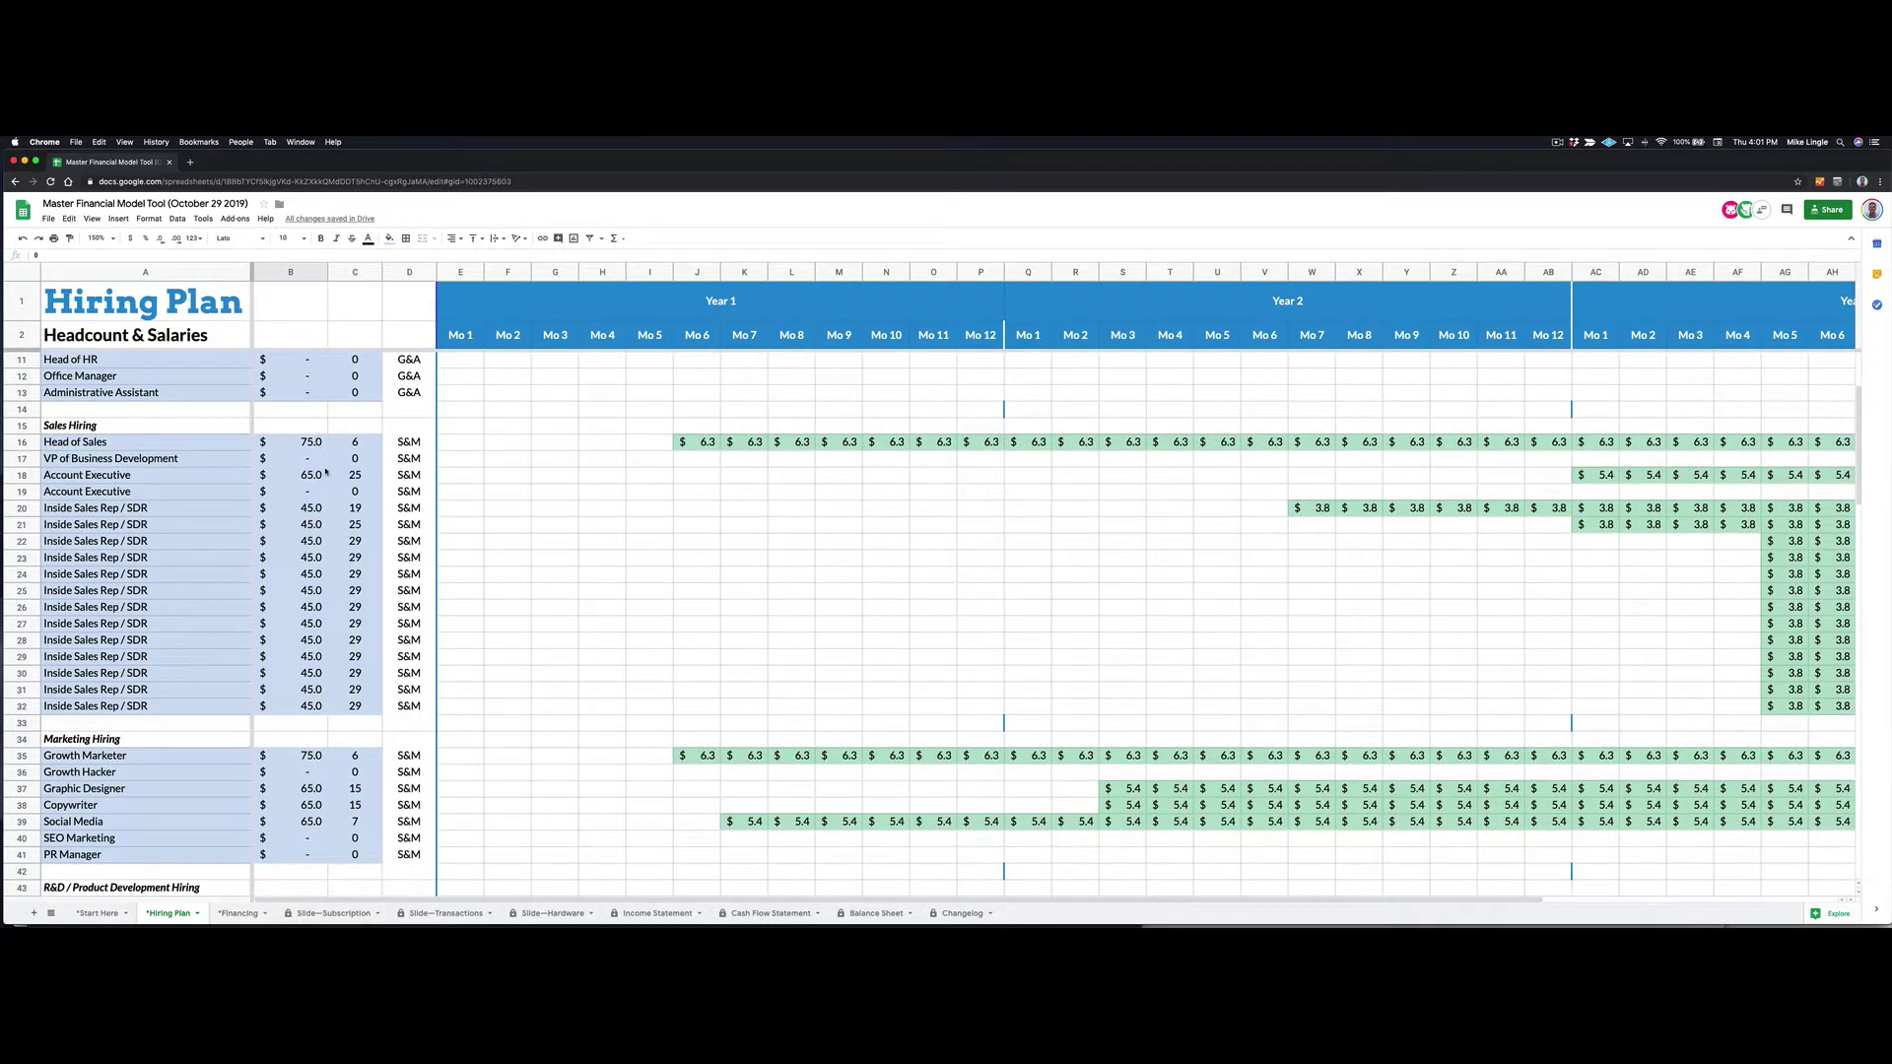
scroll(326, 473, "down", 1)
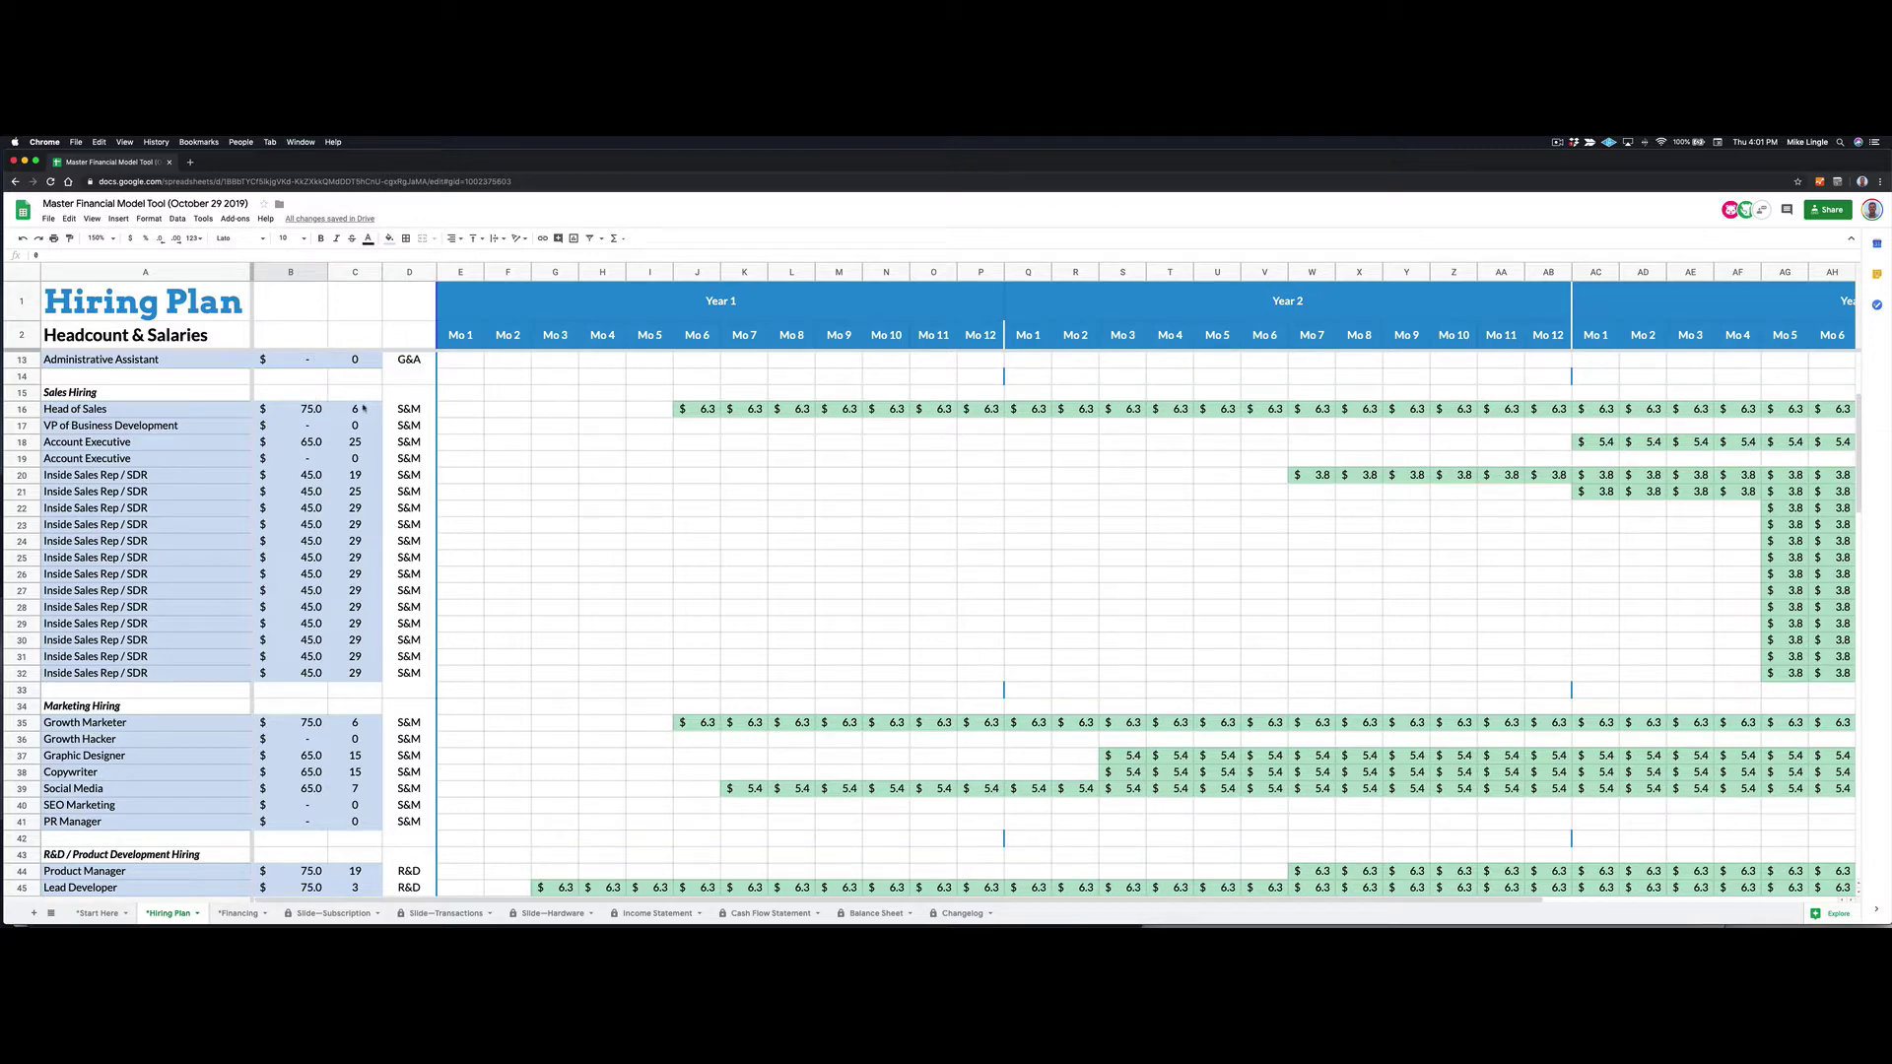
scroll(345, 627, "down", 12)
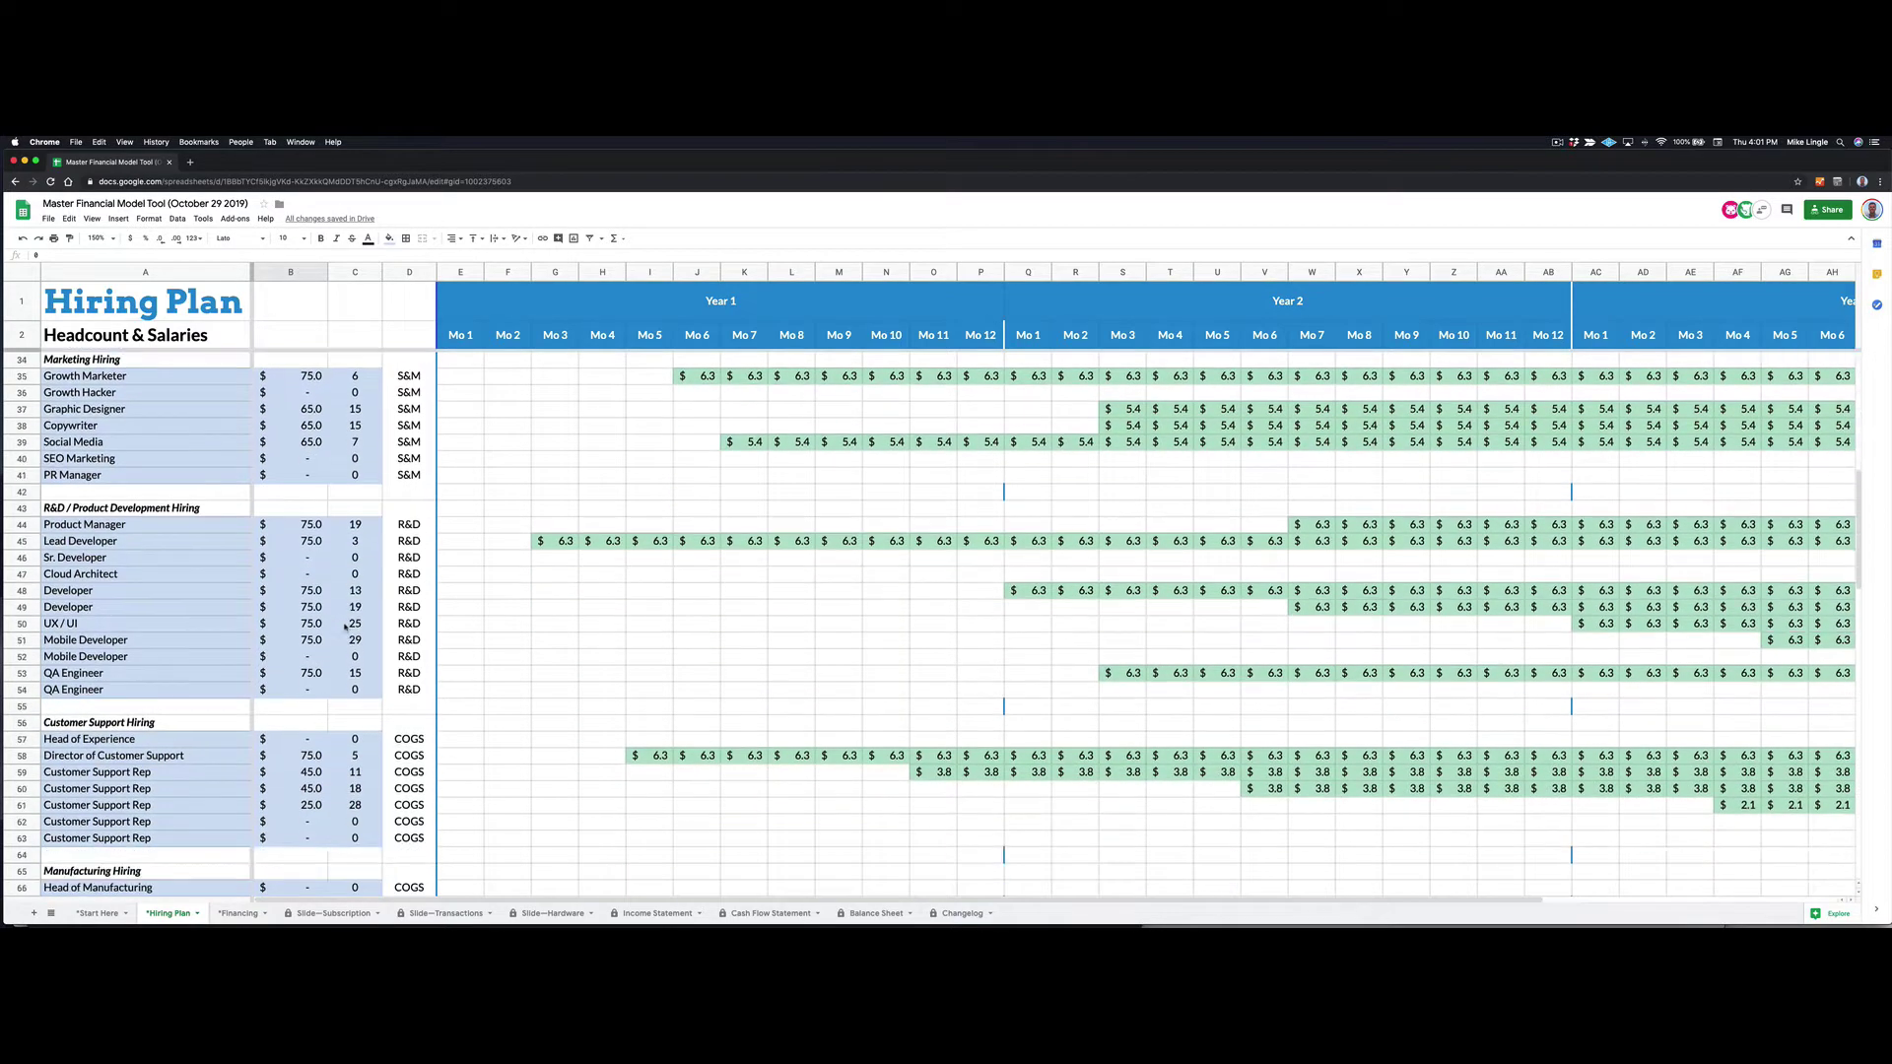
scroll(345, 627, "down", 3)
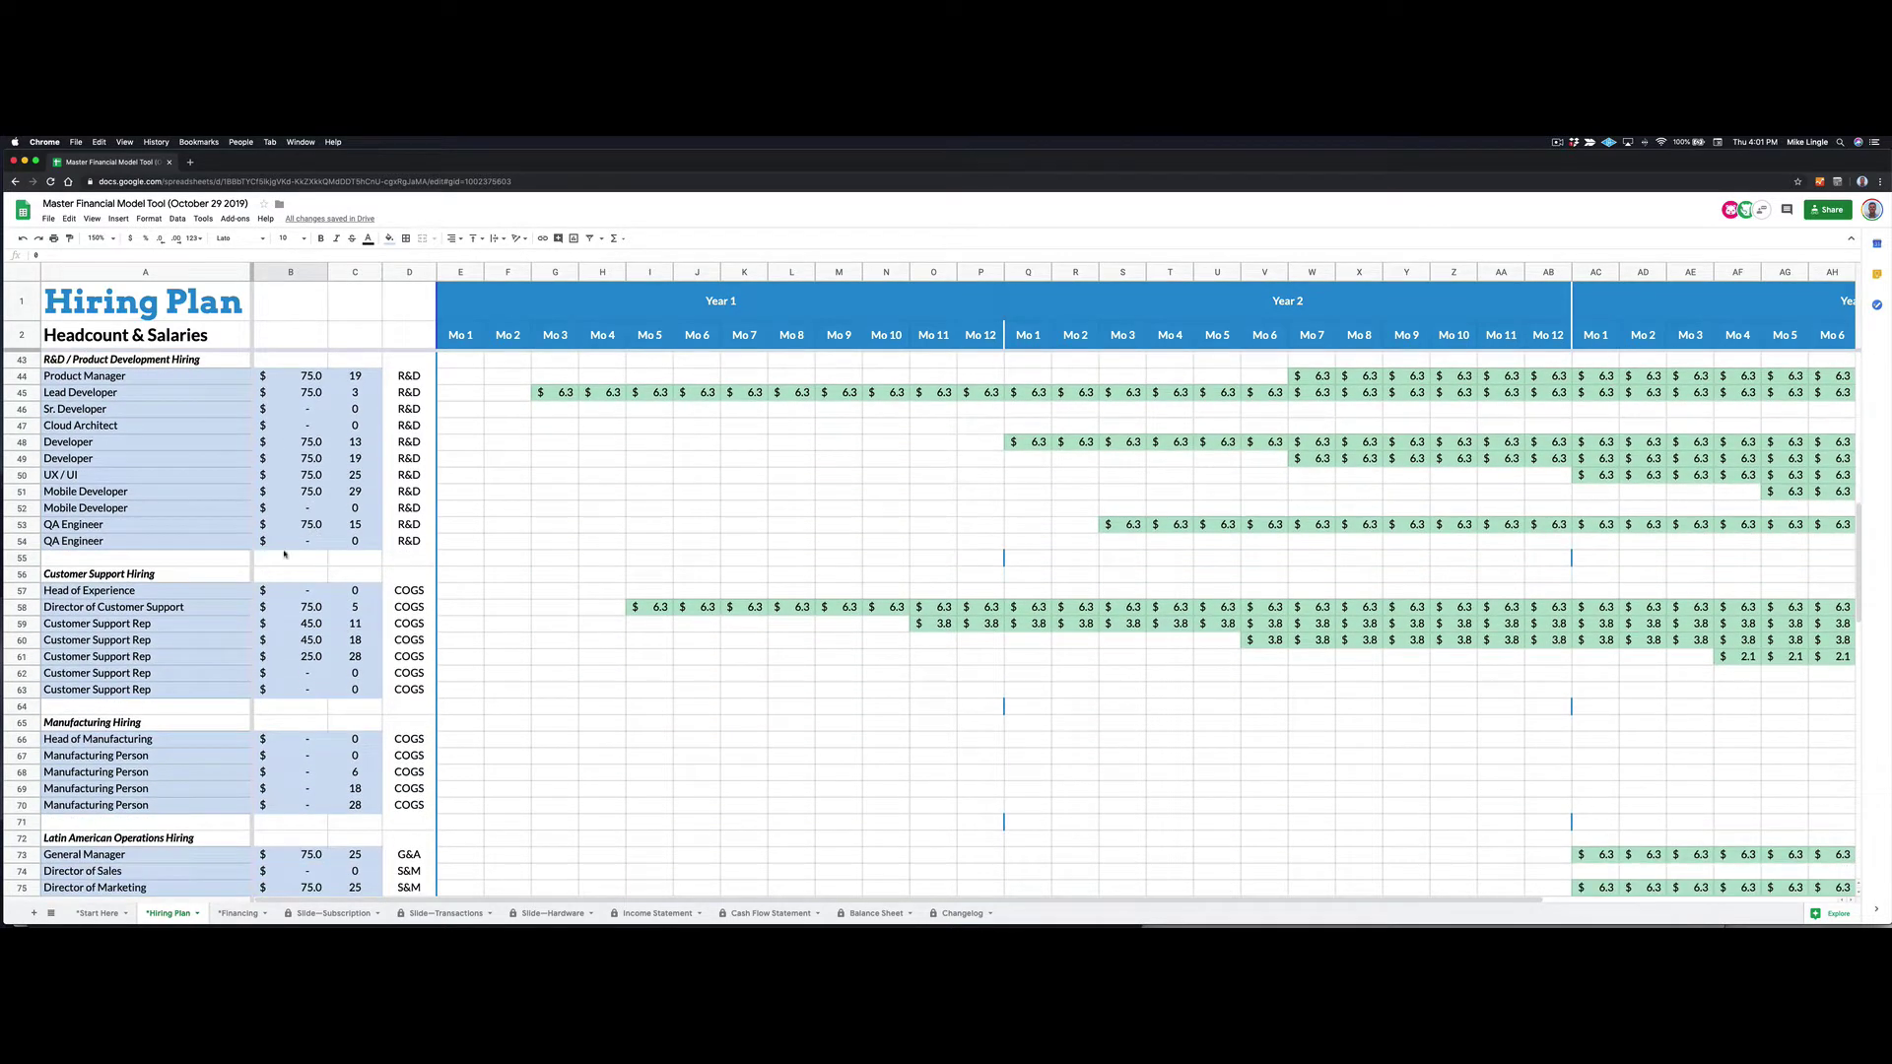
- On the Financing sheet, inspect the formulas for low cash position (B5) and Financing Required (B8)
left_click(239, 913)
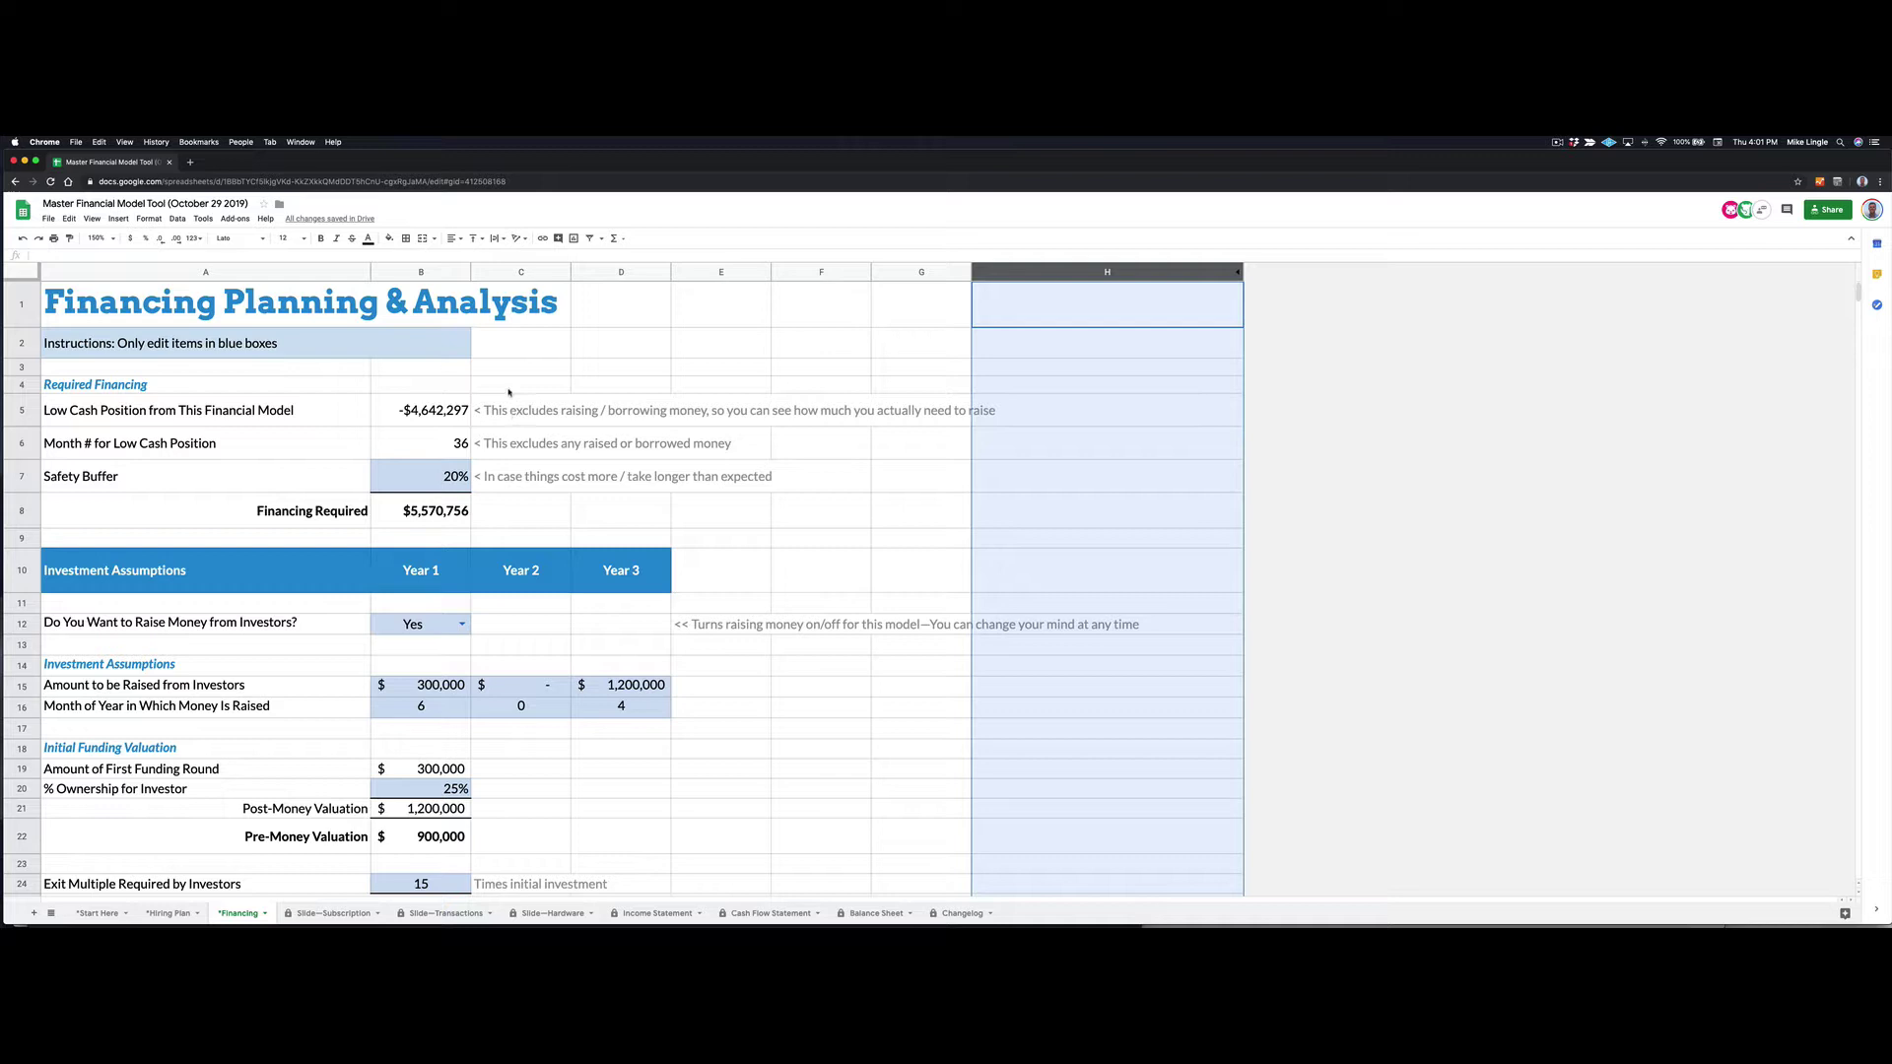
left_click(467, 416)
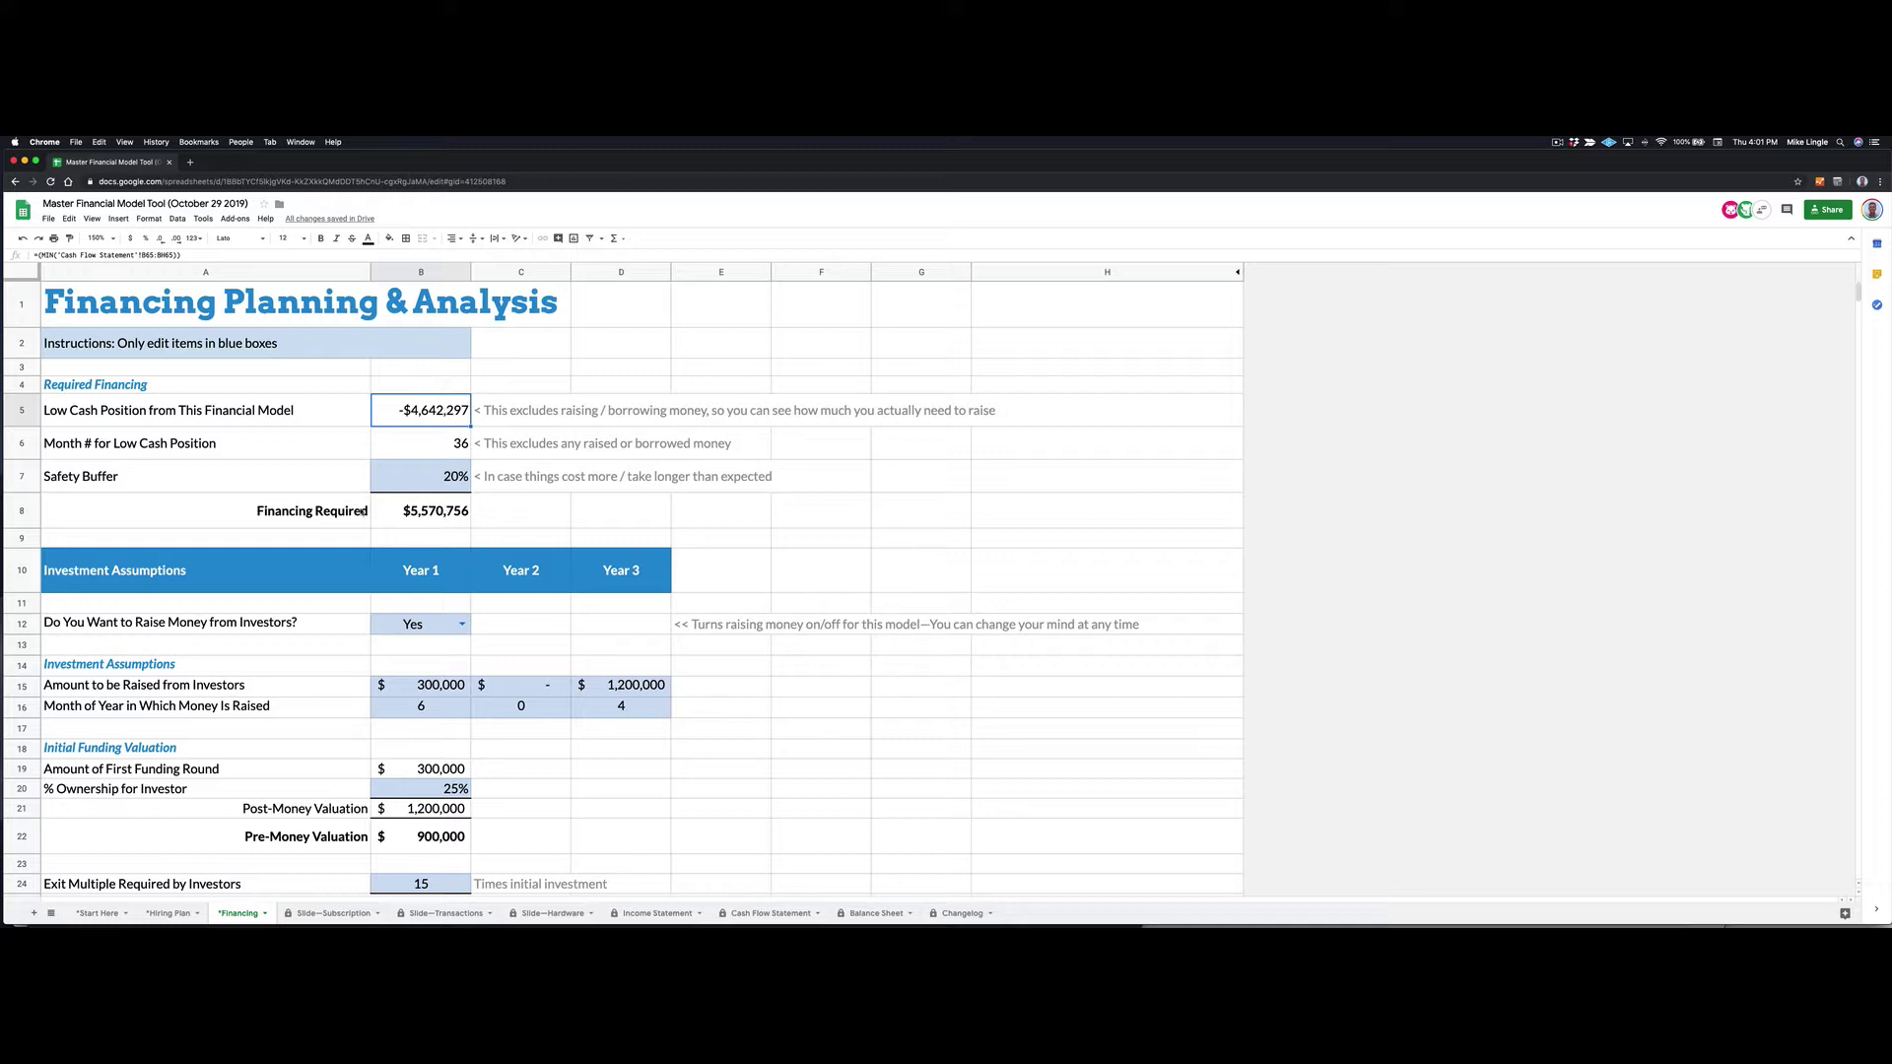
left_click(446, 515)
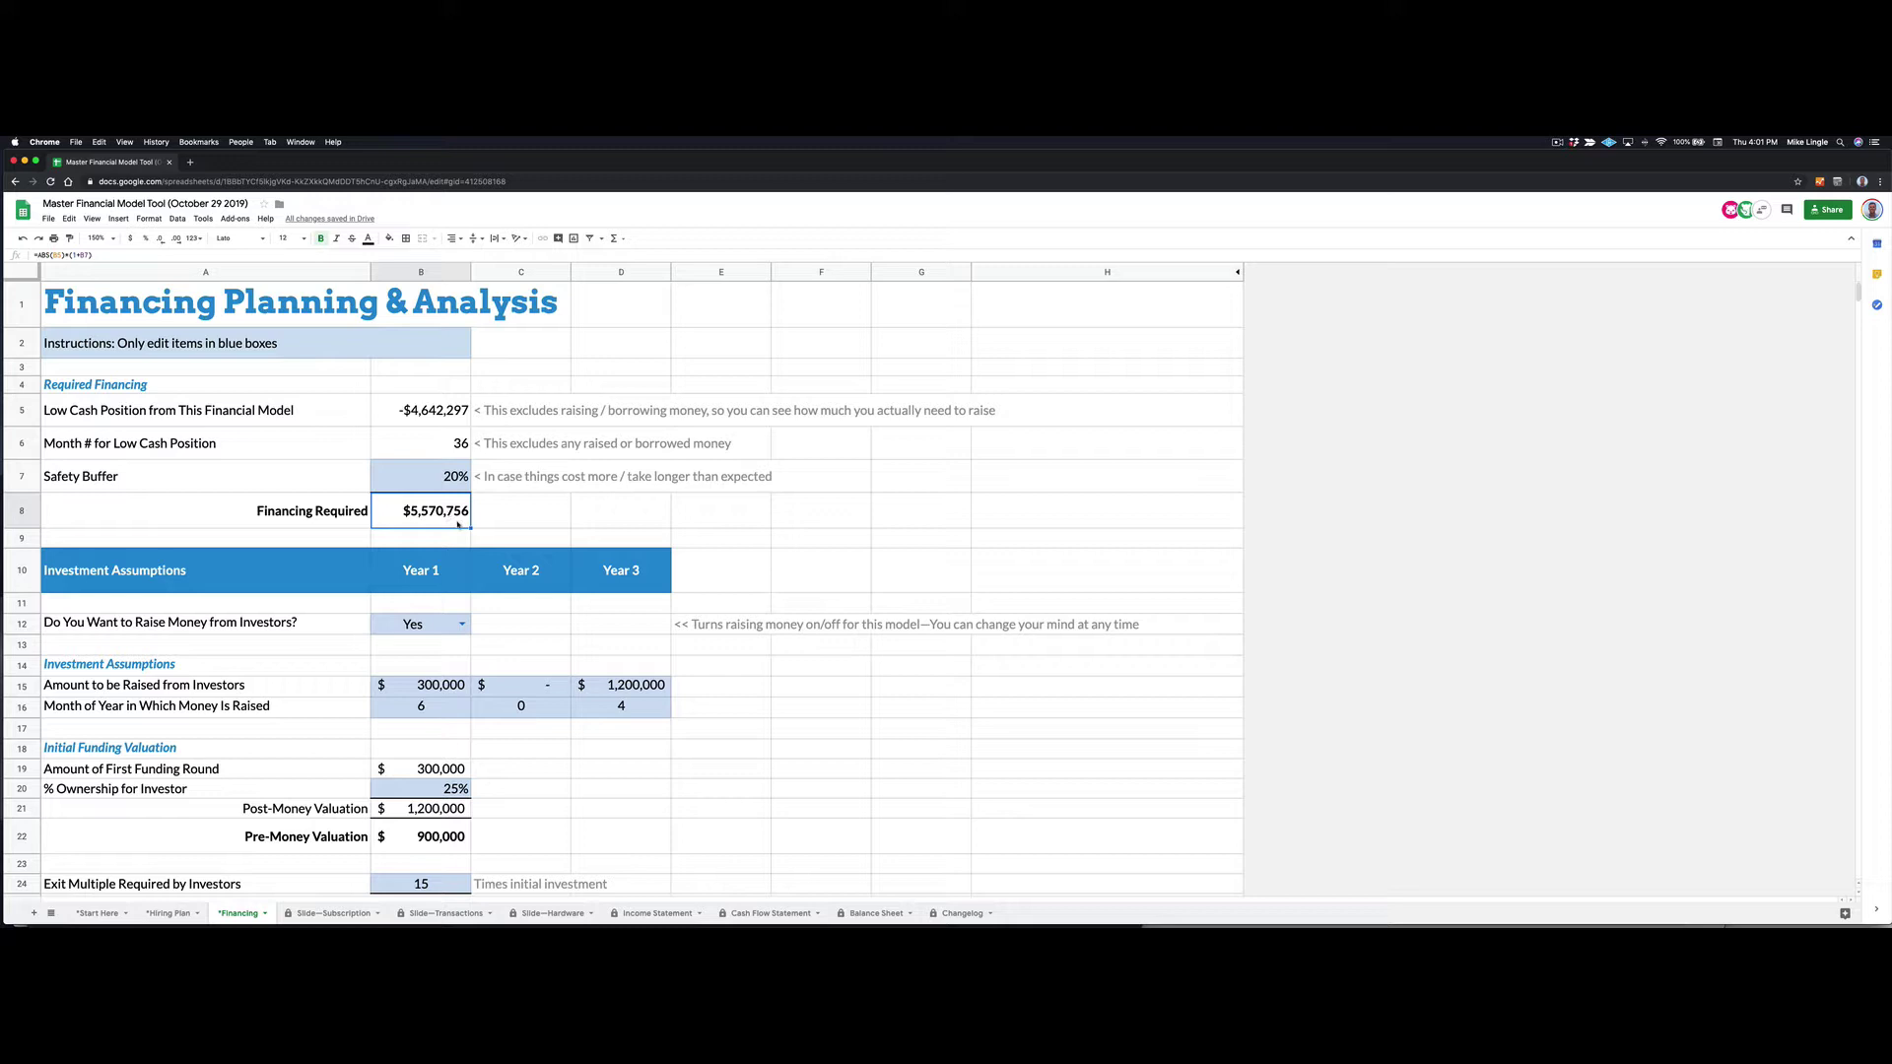
- Set raising money from investors to No and toggle the borrowing money dropdown in B29
scroll(475, 530, "down", 5)
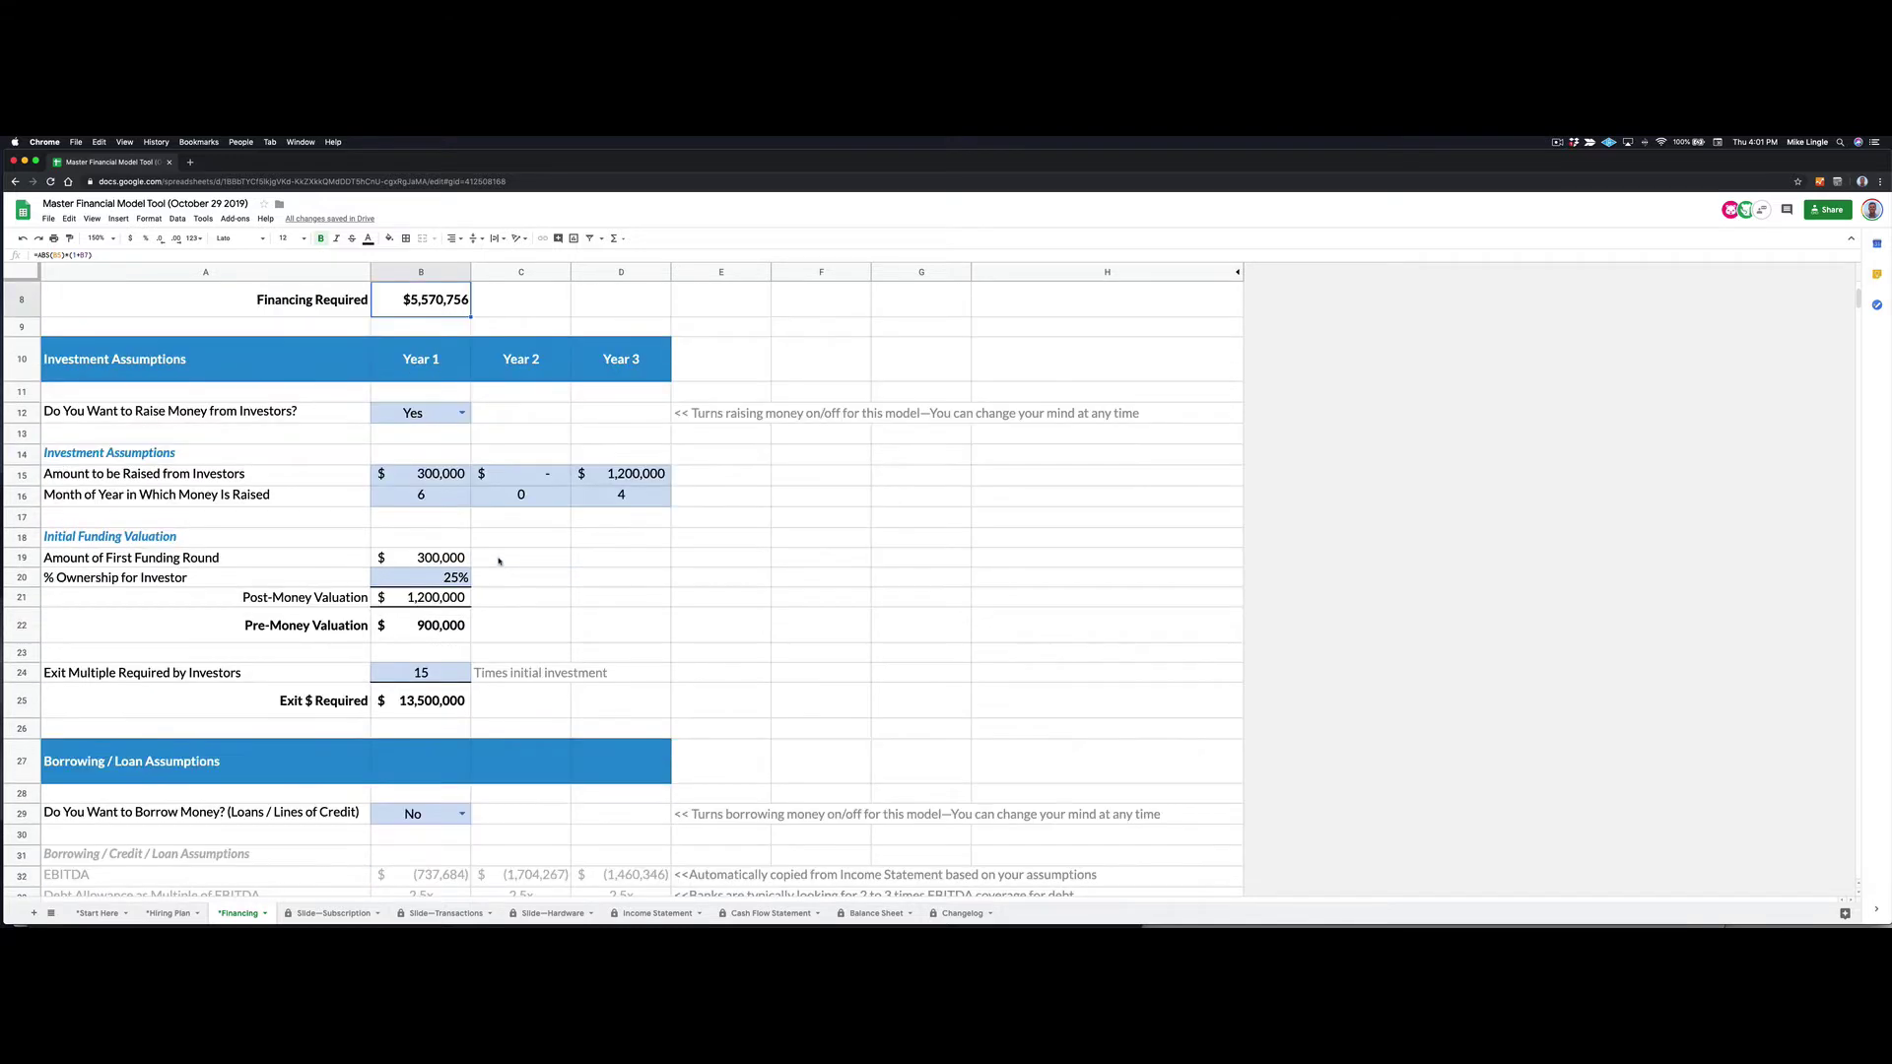
left_click(460, 414)
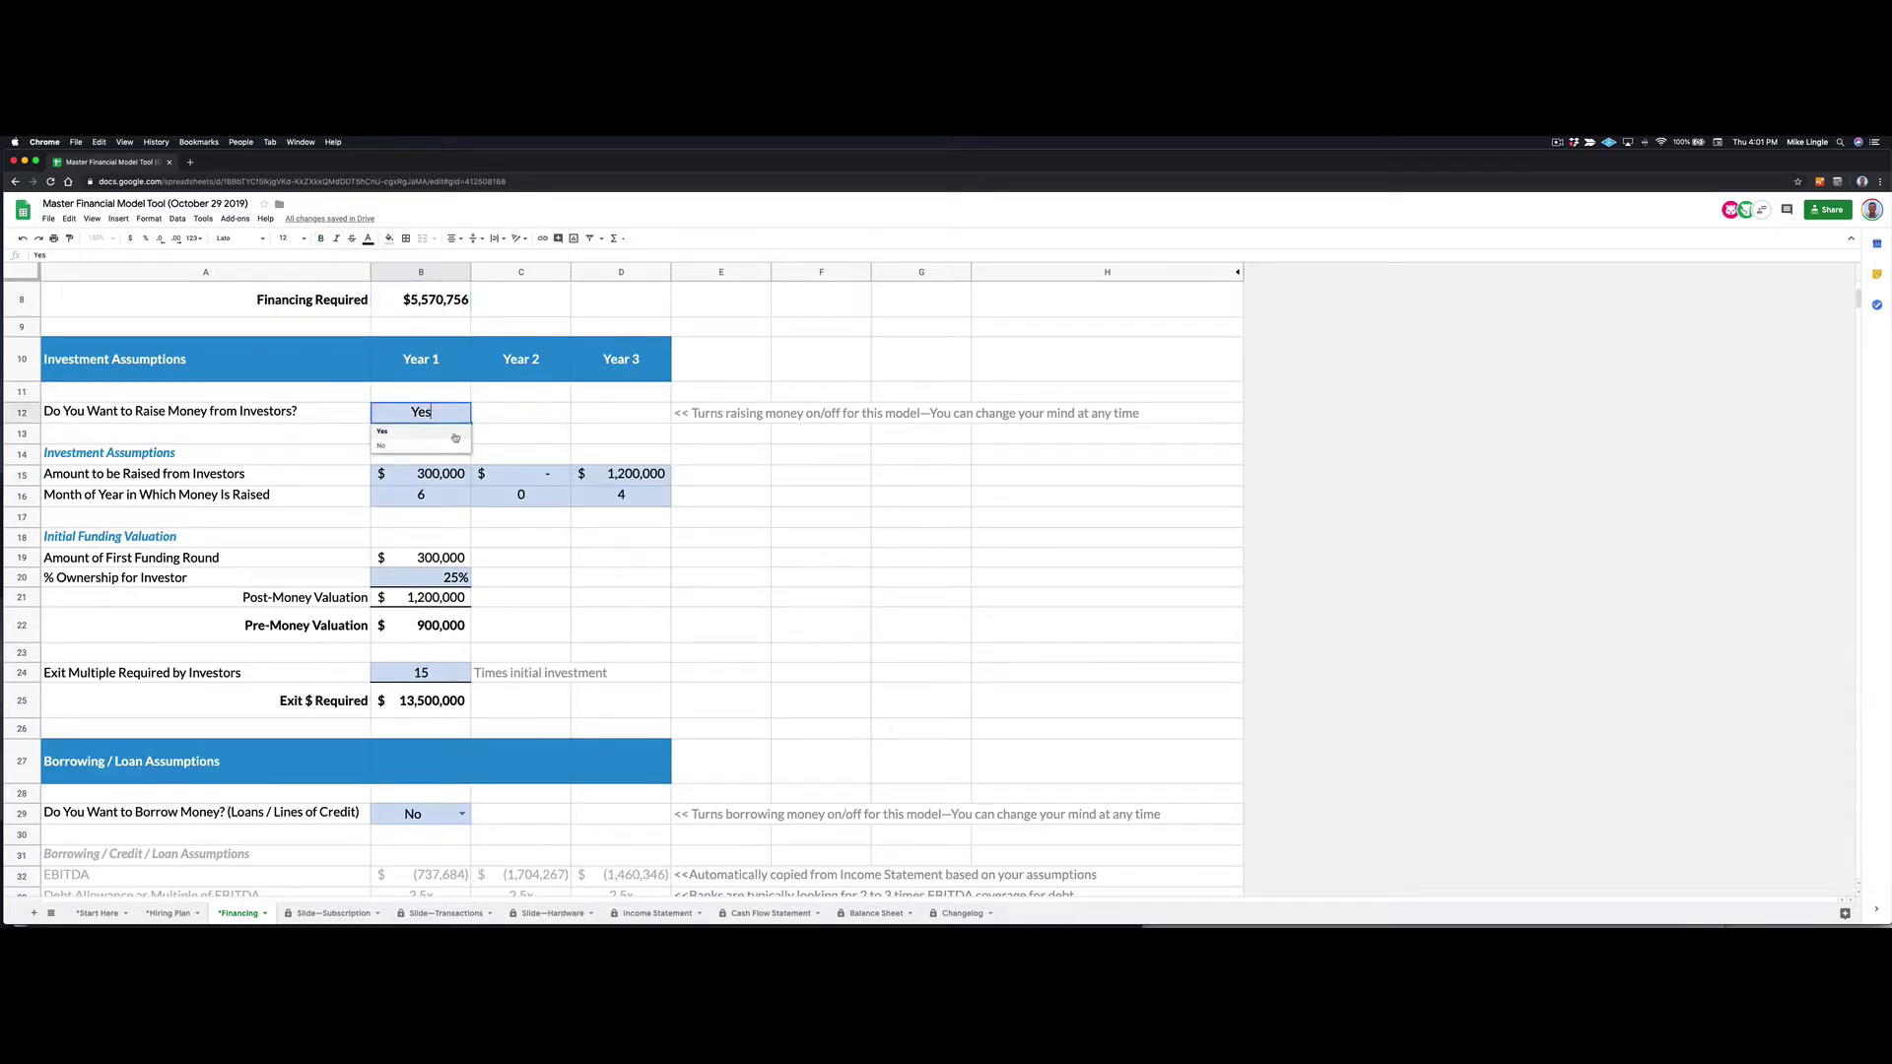
left_click(444, 448)
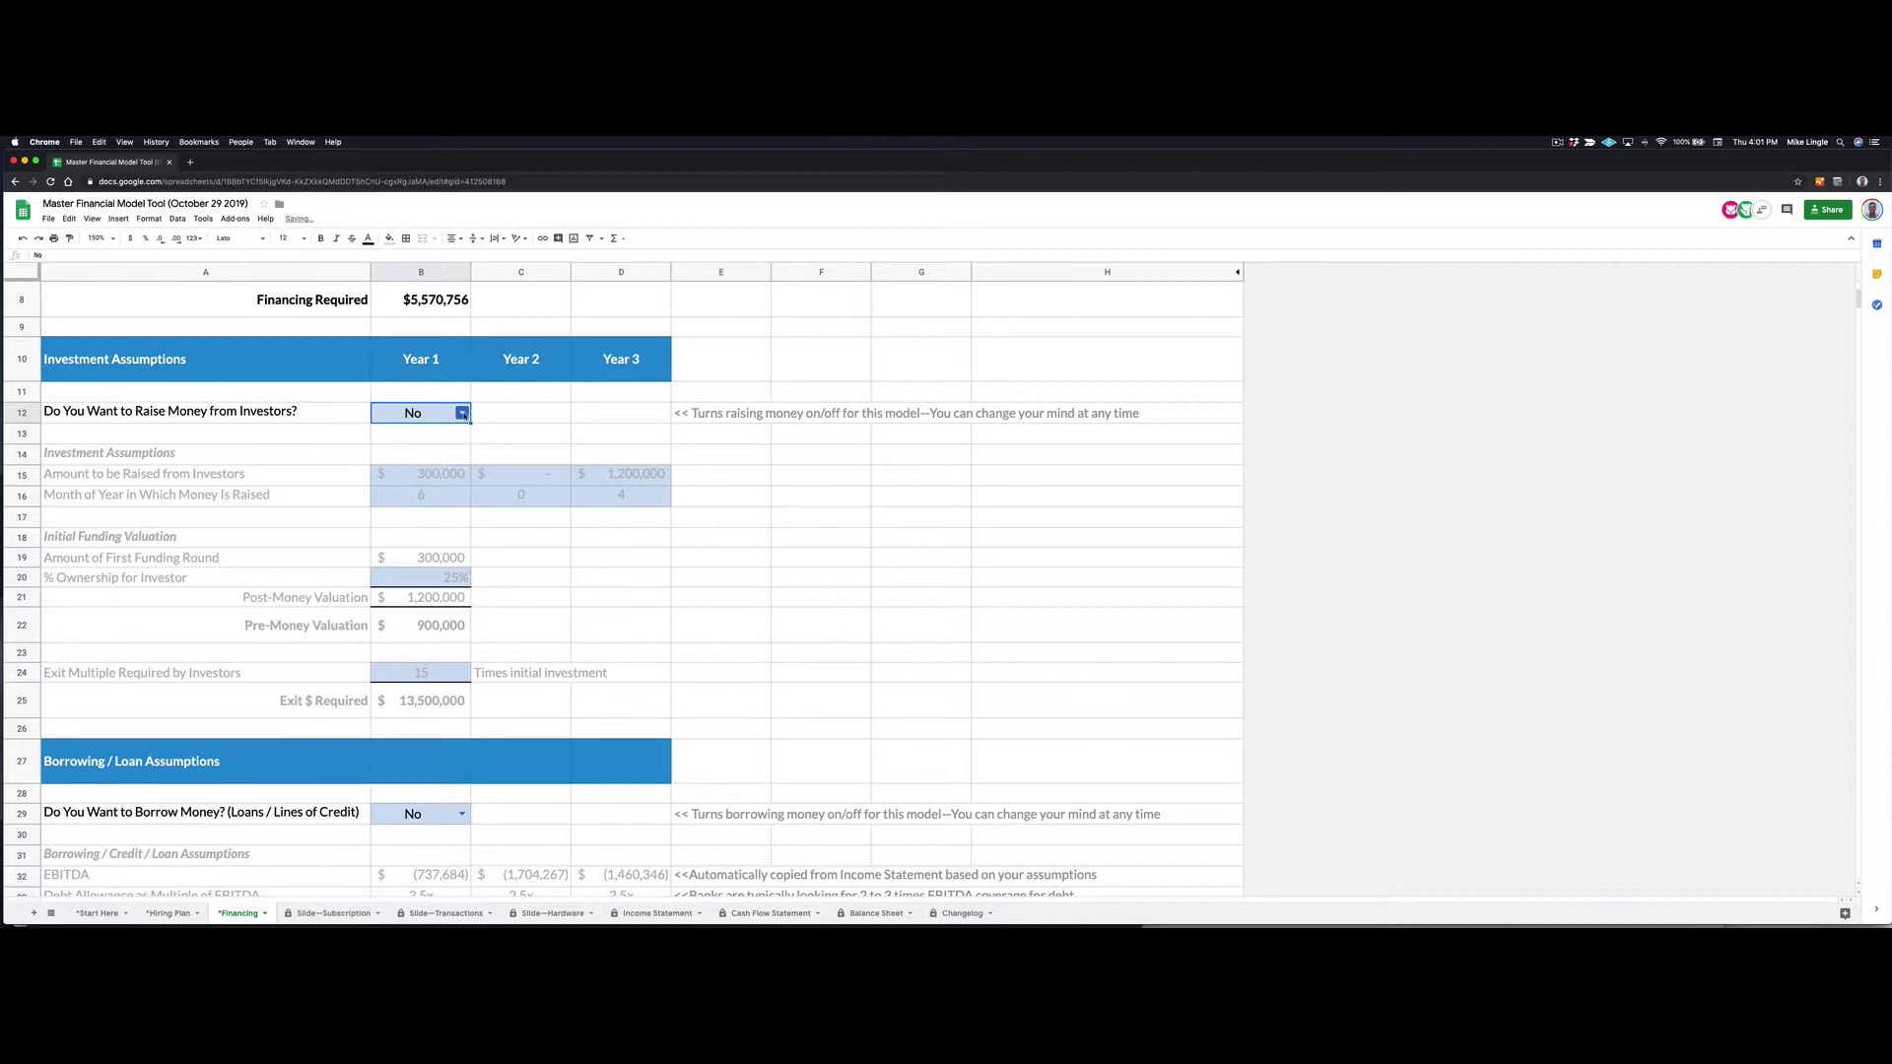
scroll(464, 444, "down", 5)
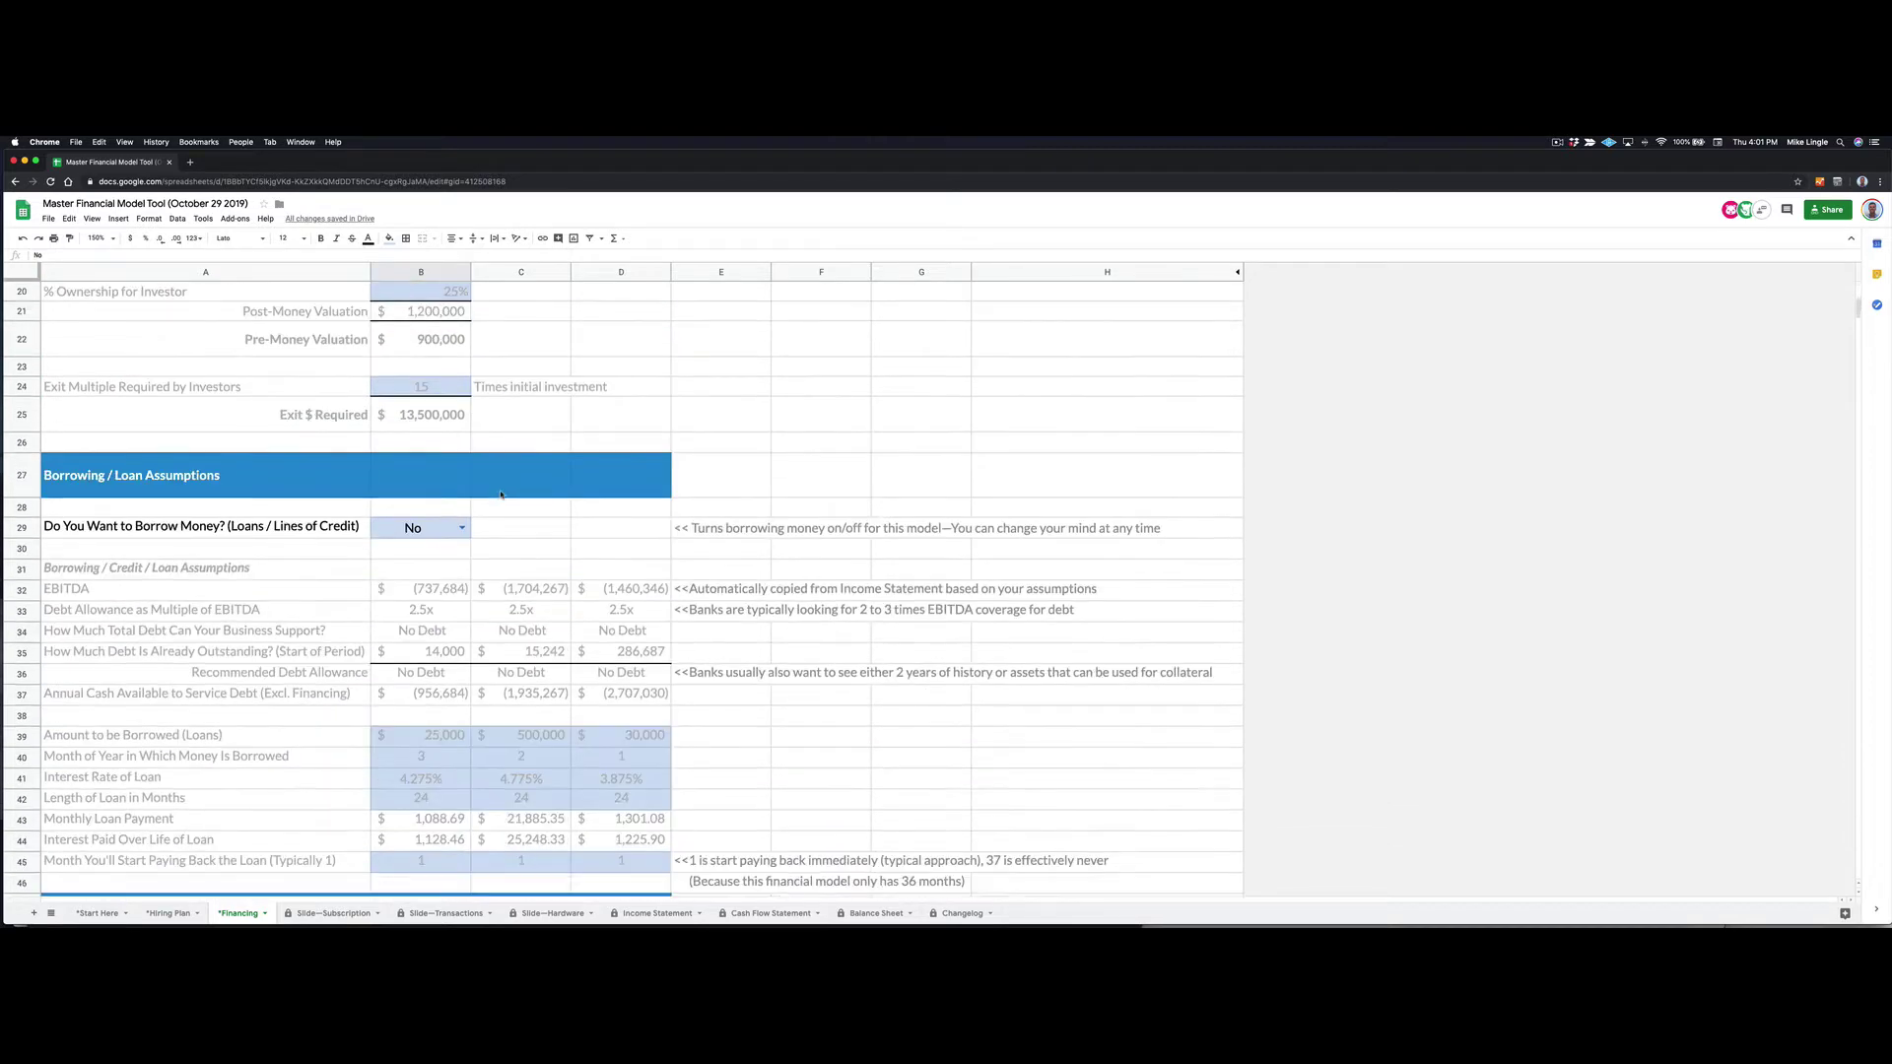
left_click(462, 489)
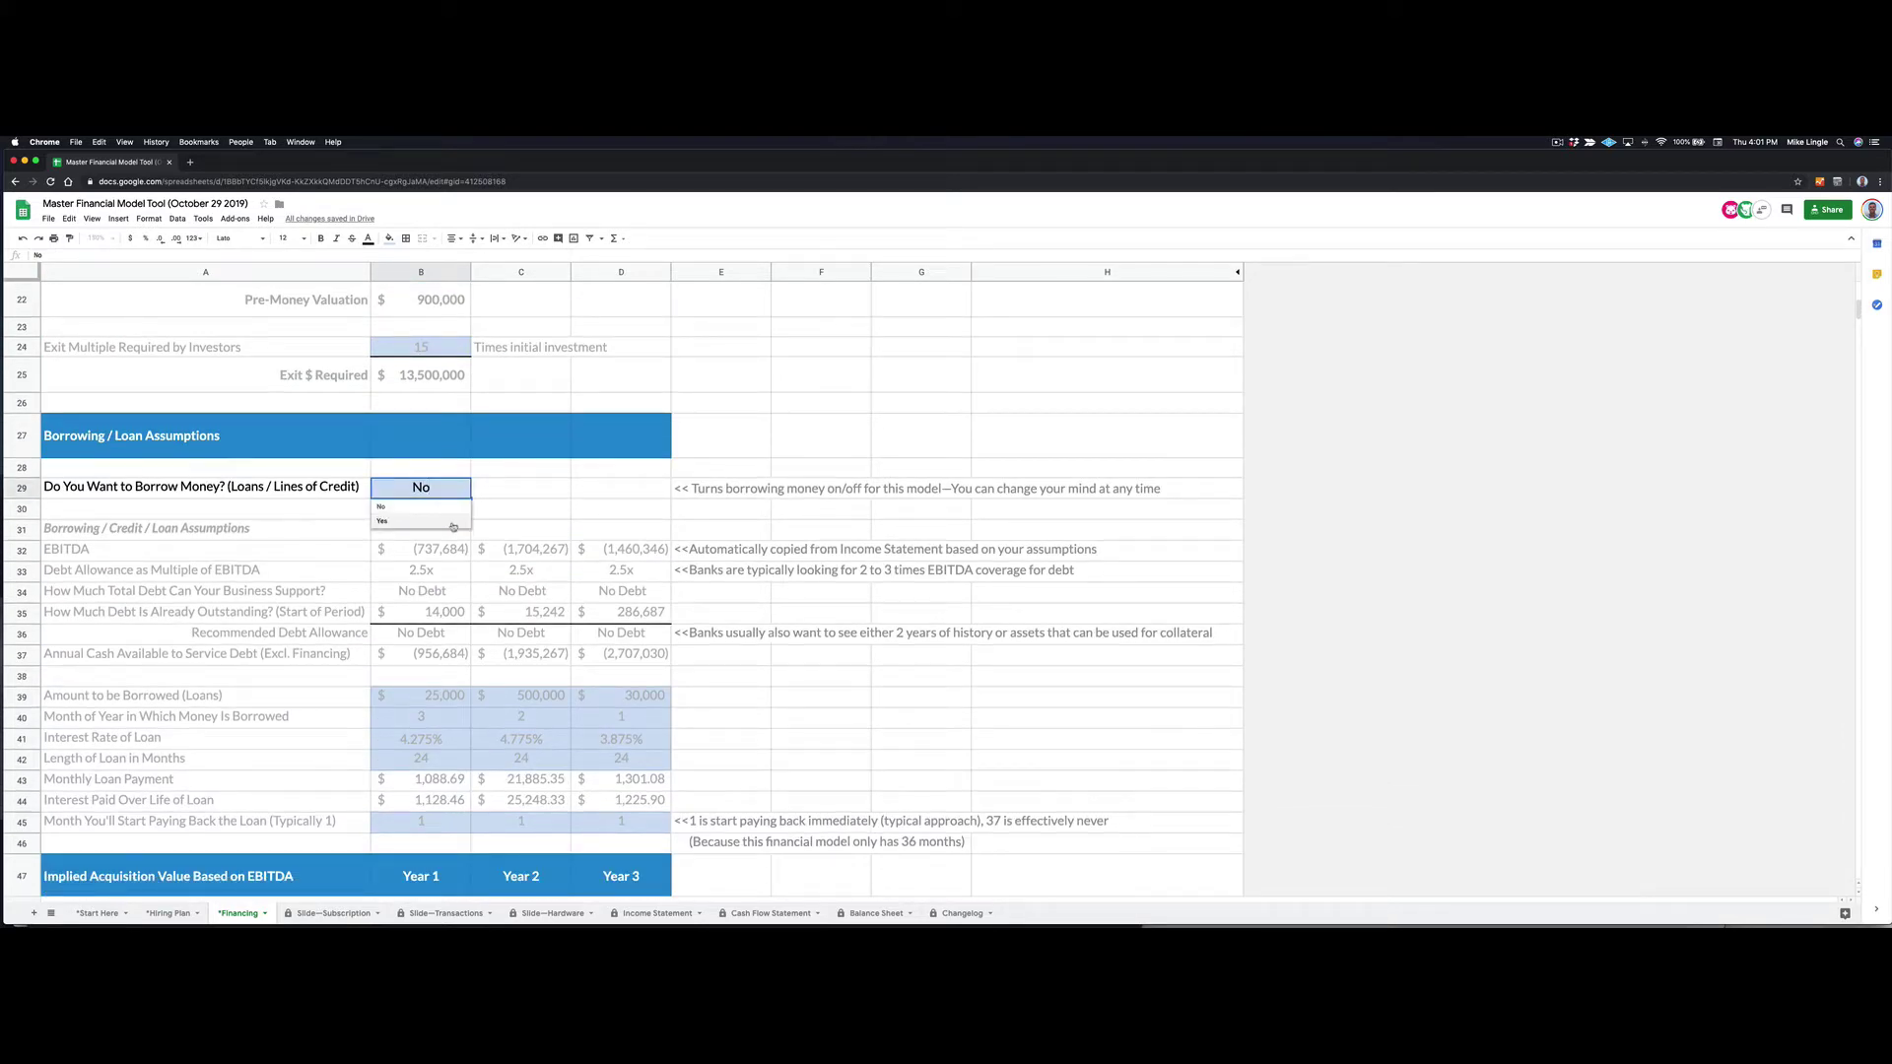
left_click(458, 527)
left_click(462, 489)
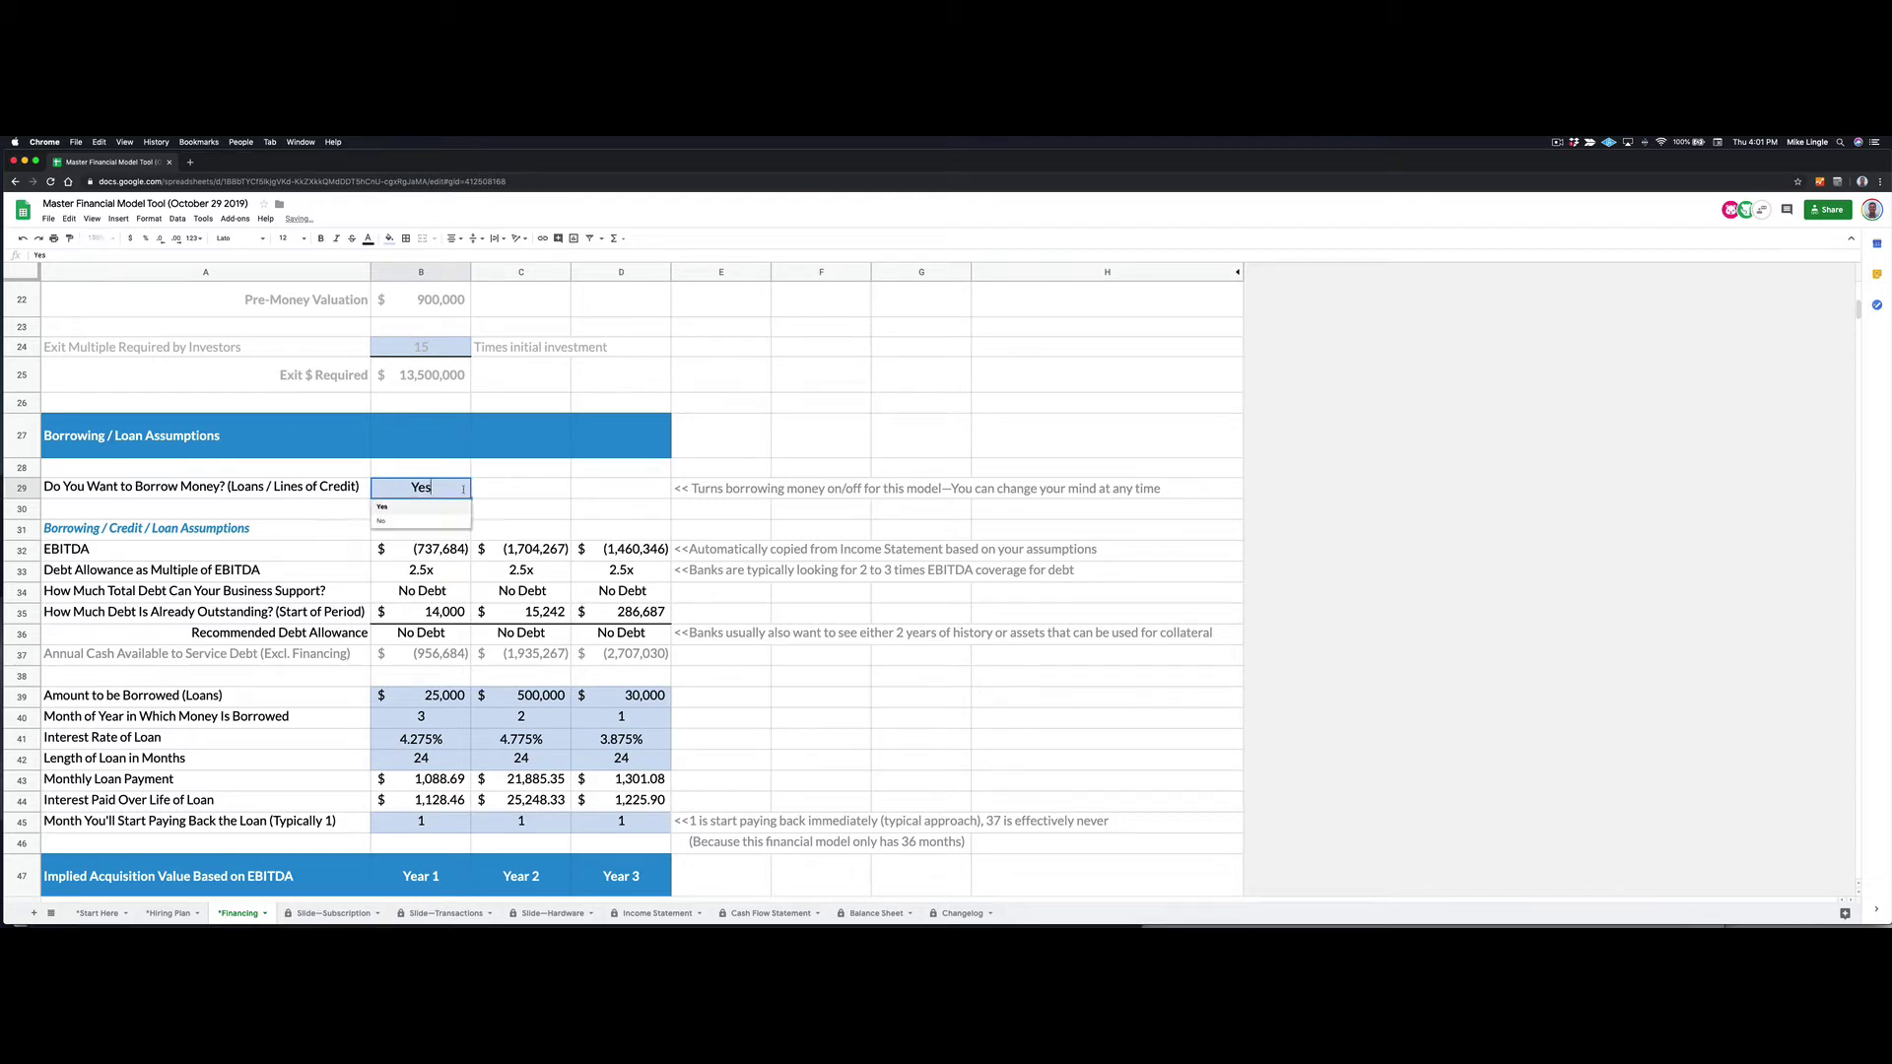
left_click(449, 523)
scroll(486, 512, "down", 10)
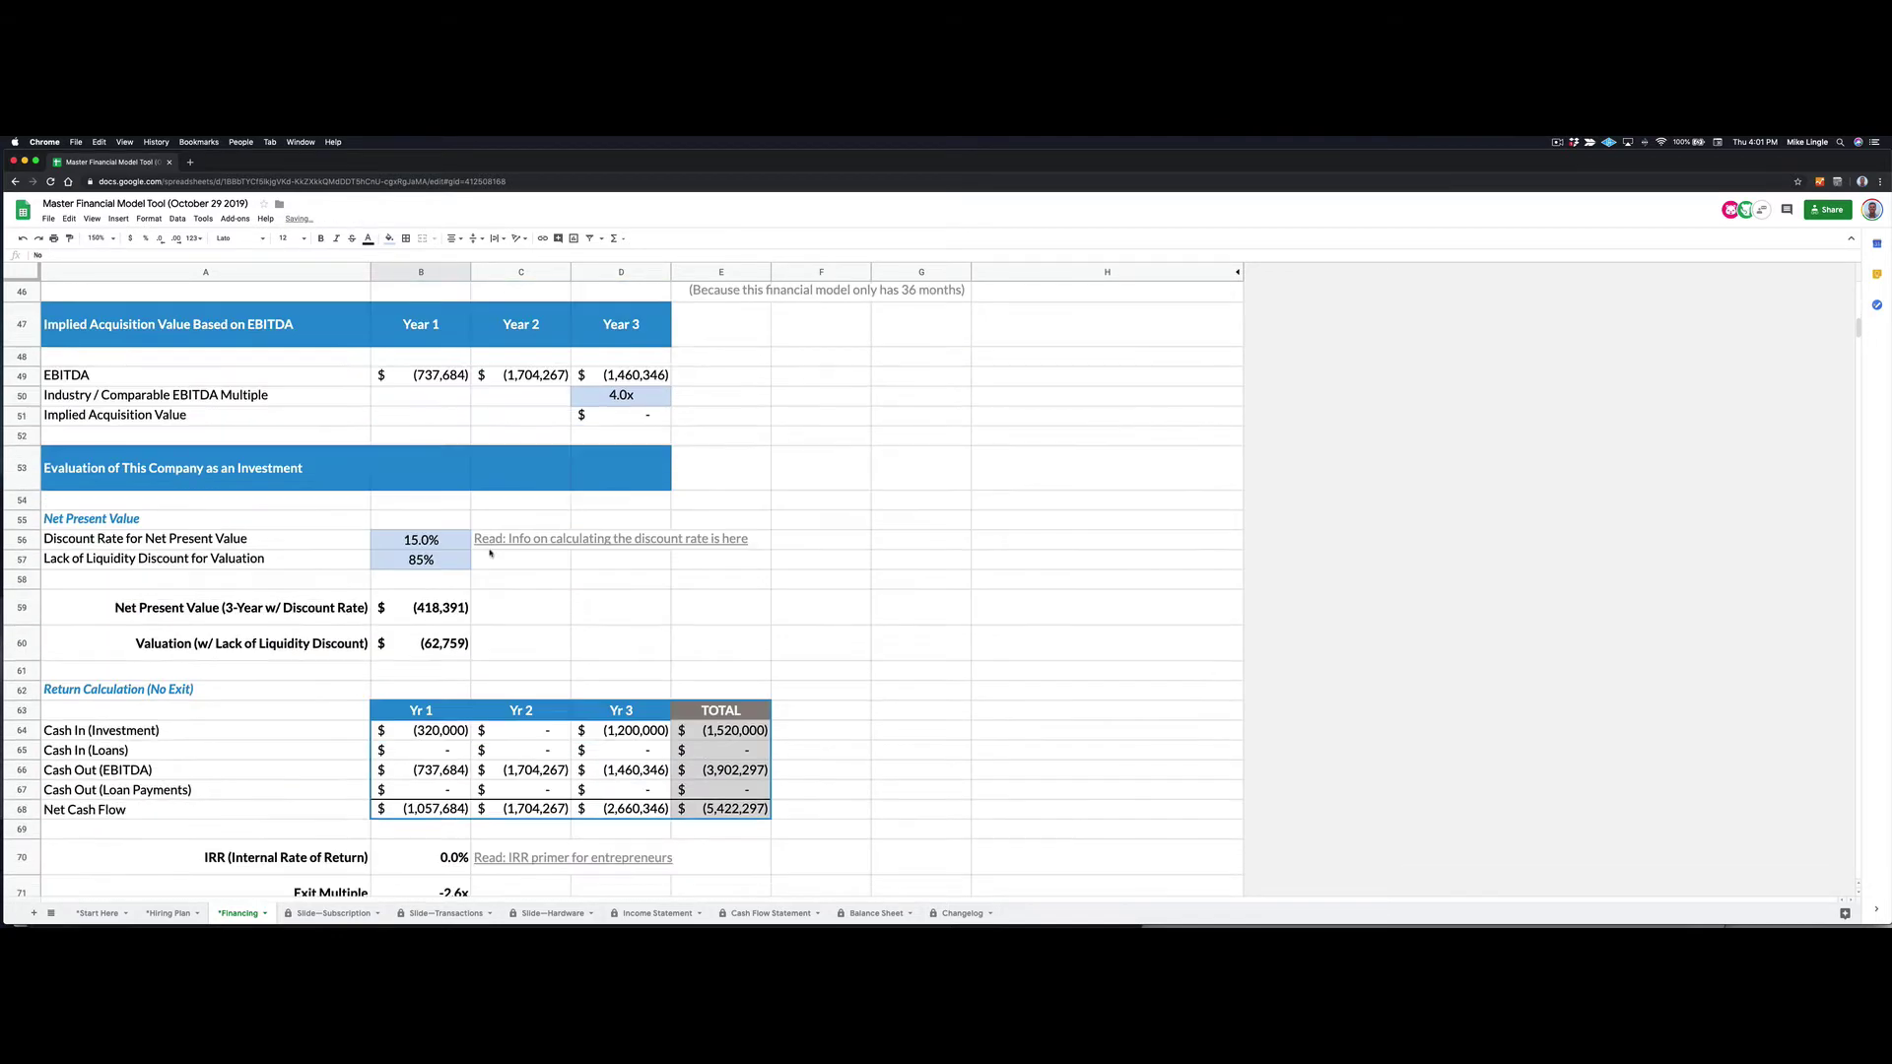
scroll(504, 446, "up", 2)
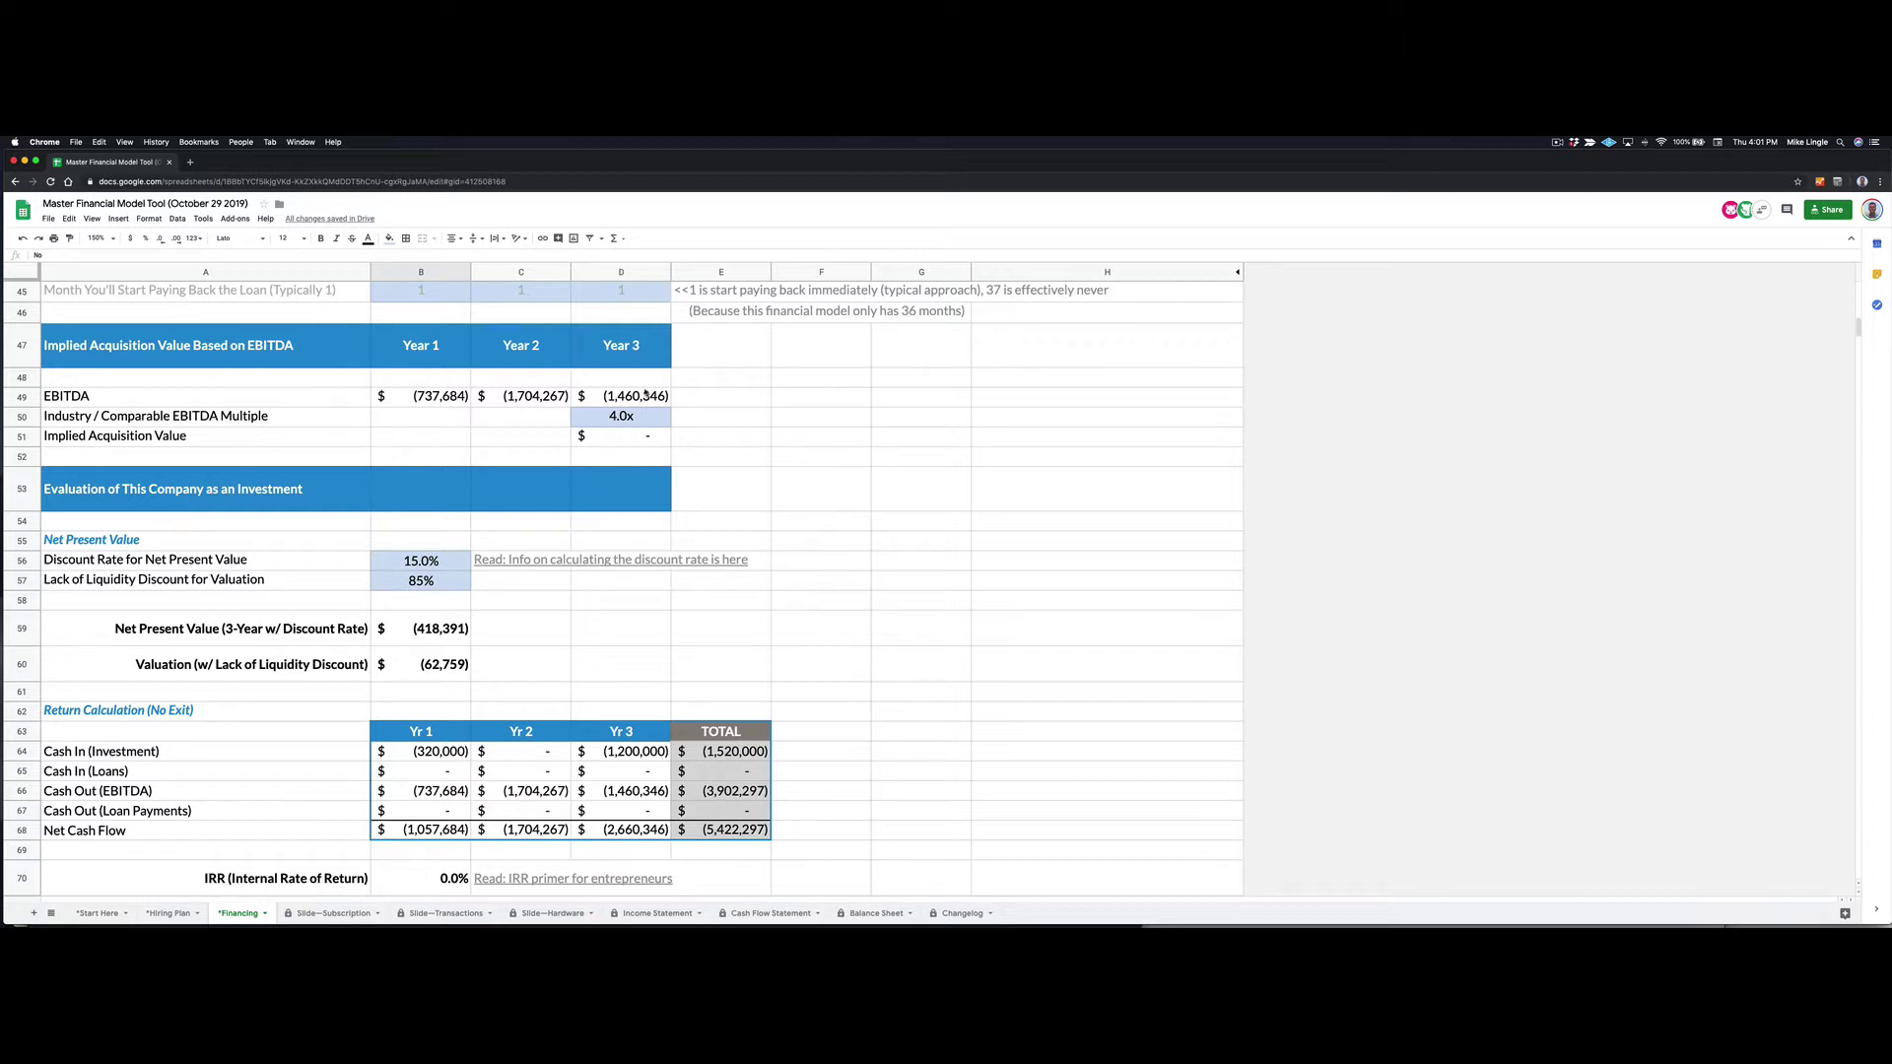
left_click(633, 441)
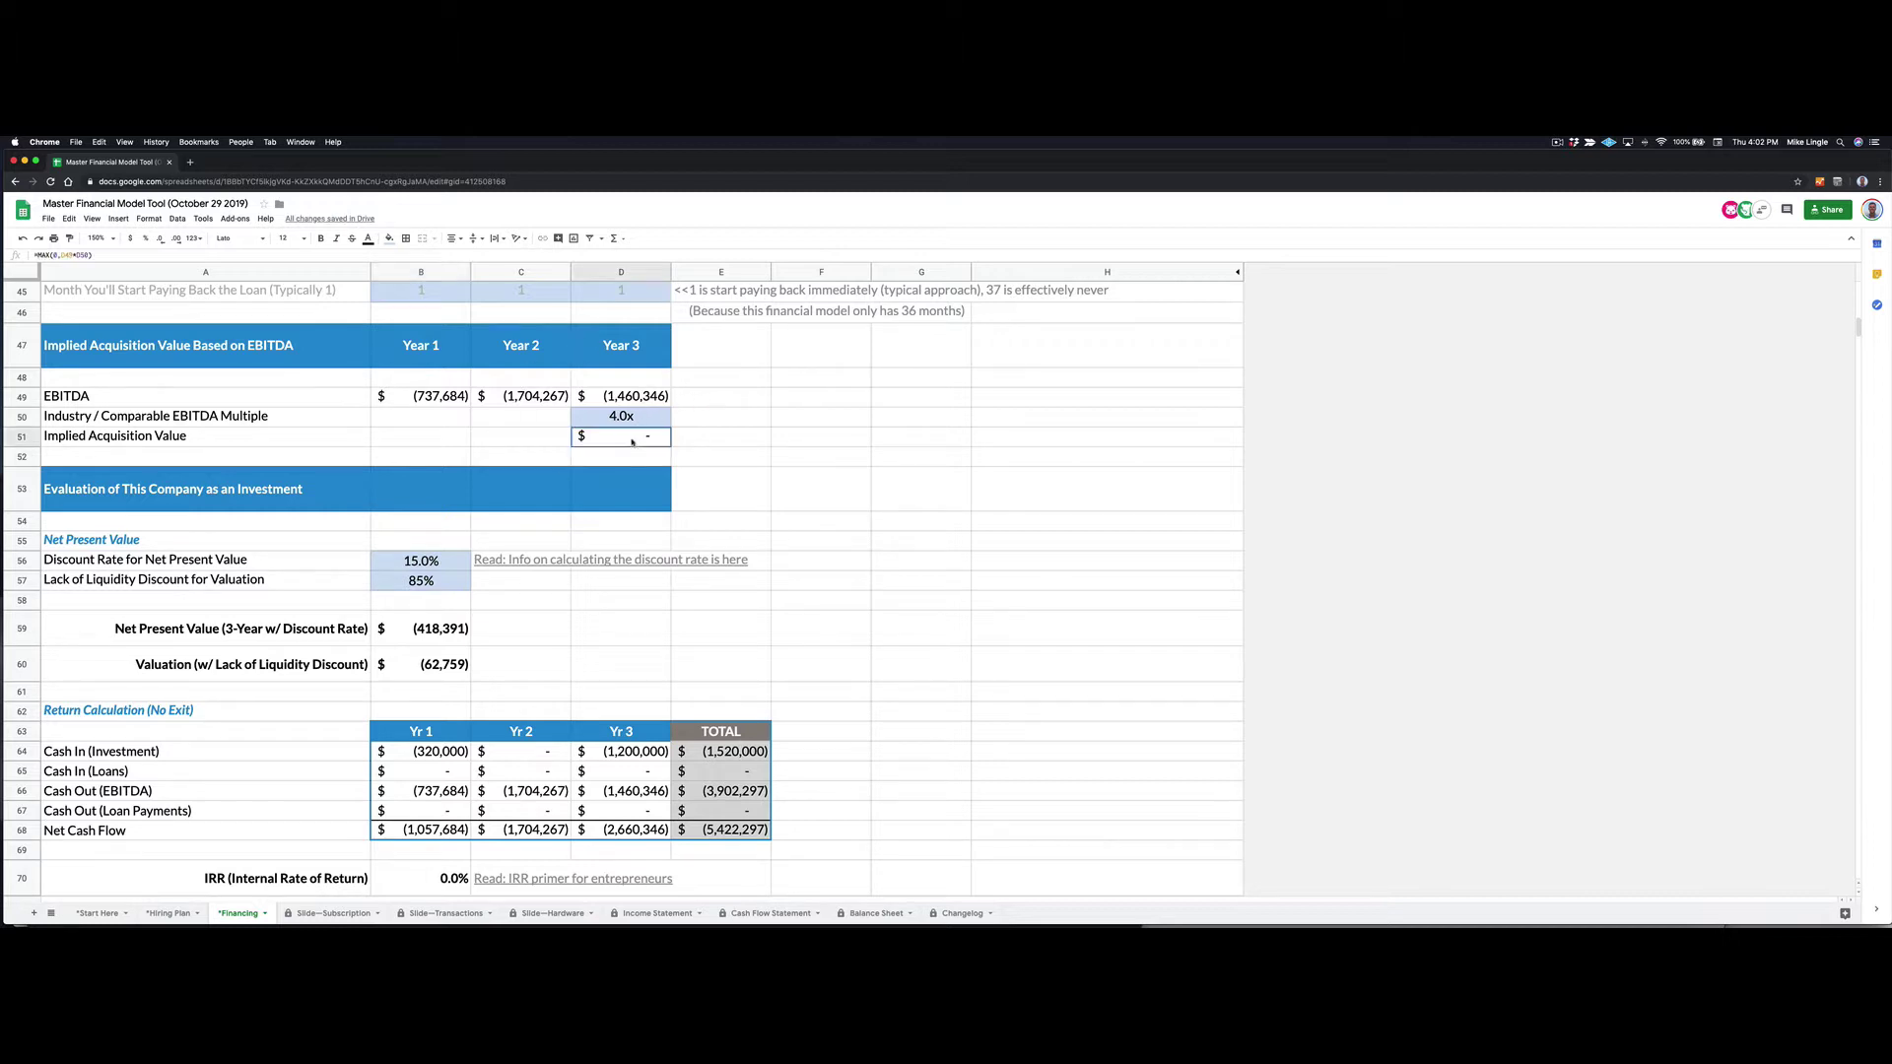
left_click(625, 399)
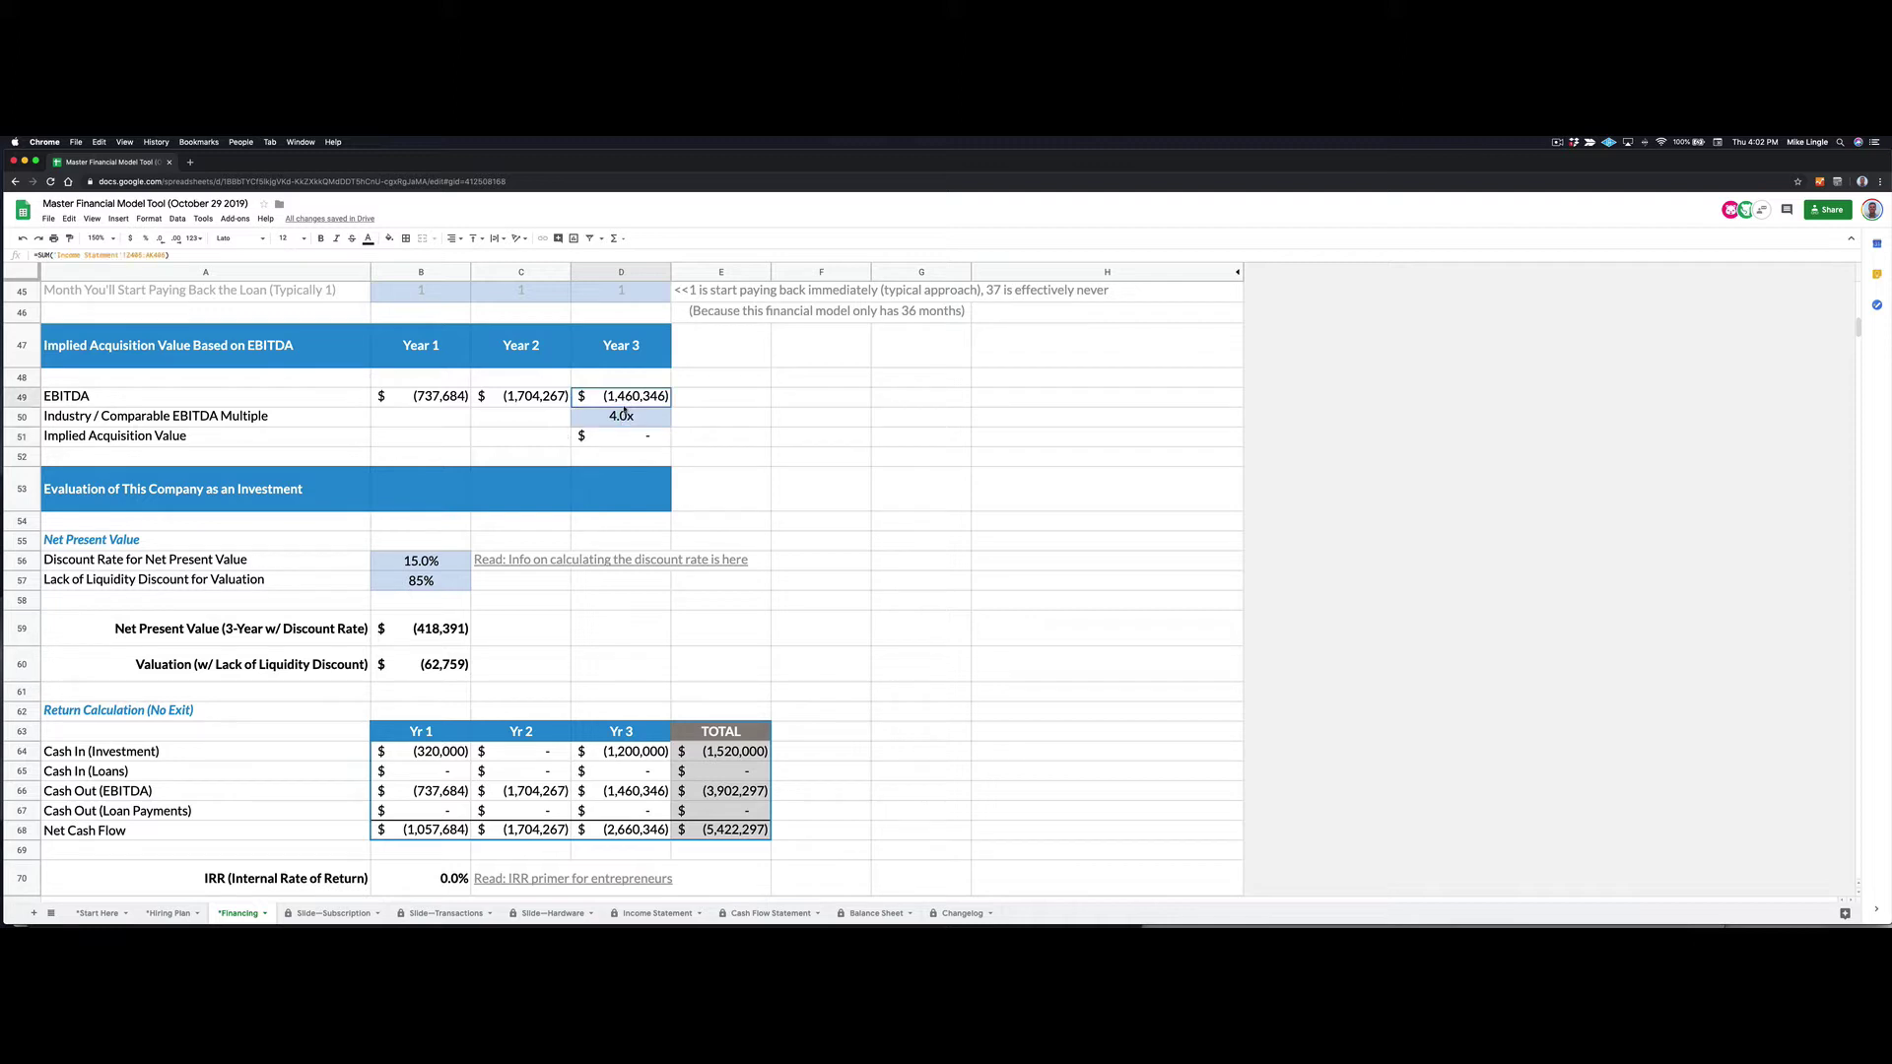
key("shift+Down")
key("shift+Down")
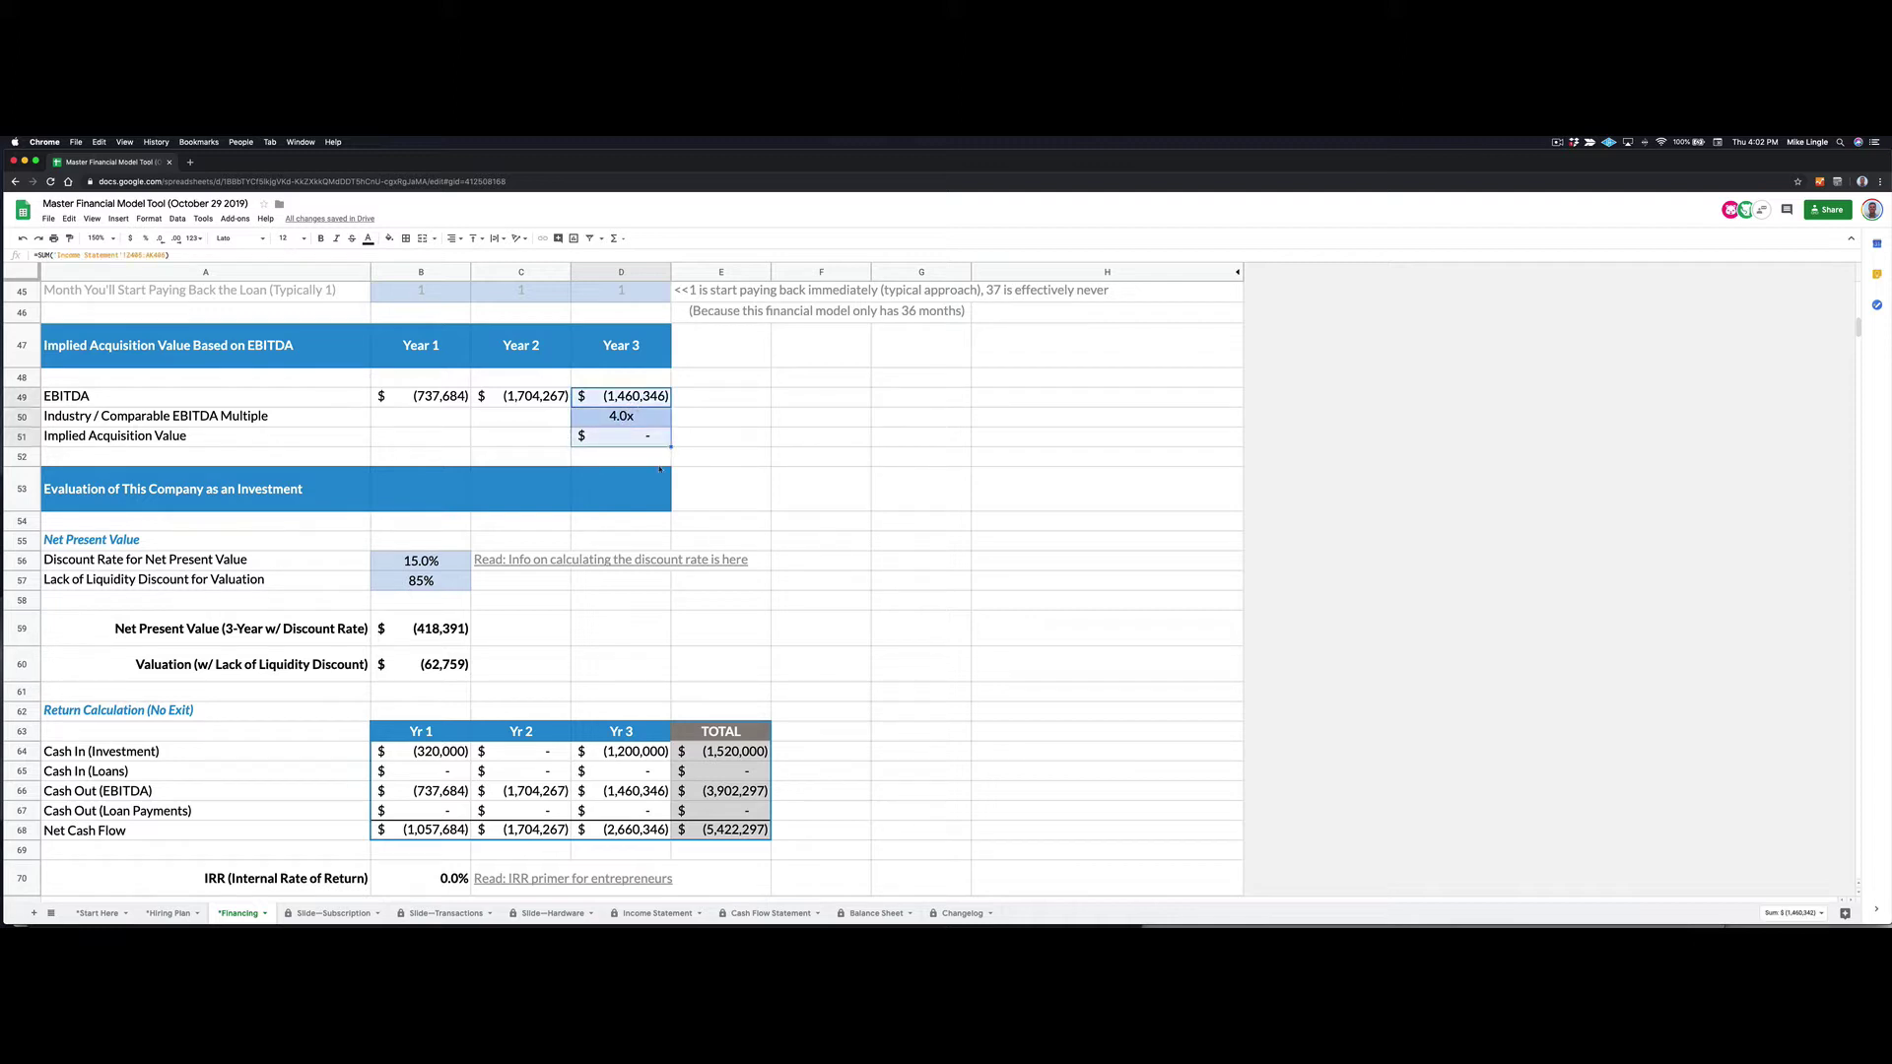
scroll(663, 468, "down", 3)
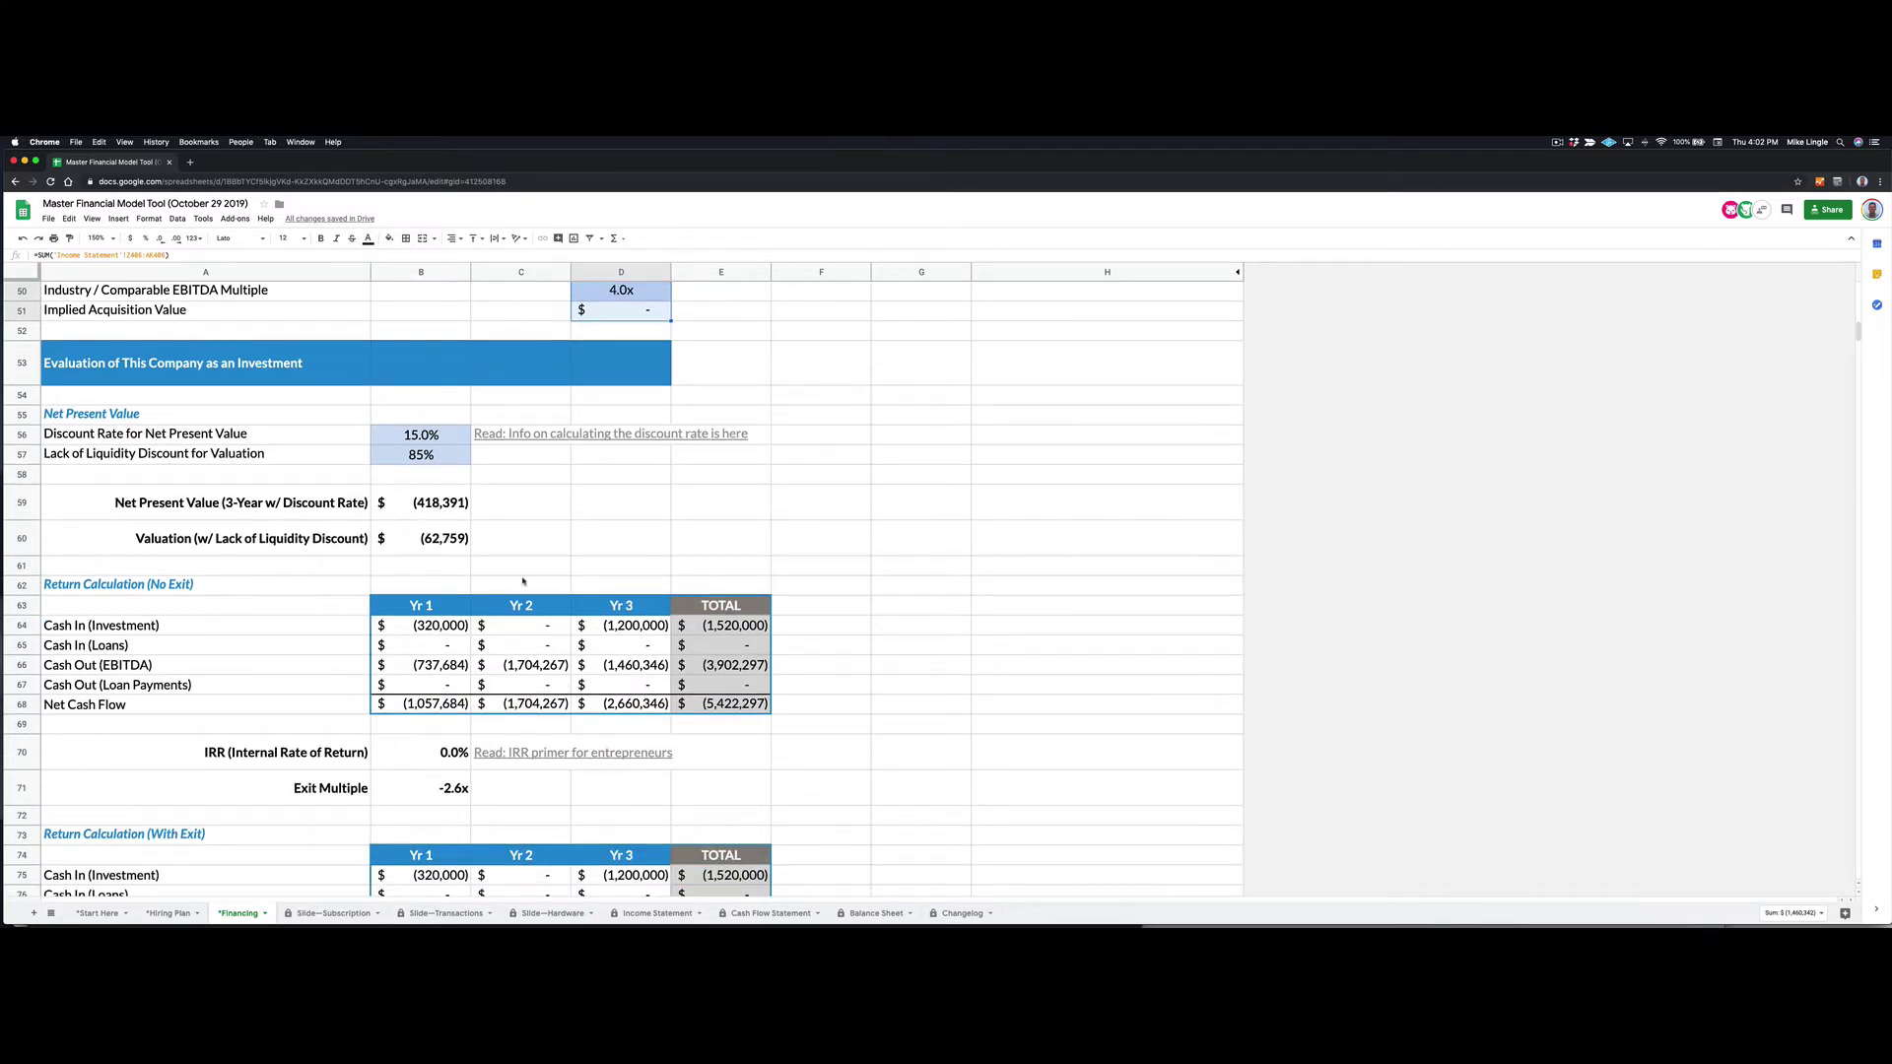
scroll(520, 581, "down", 2)
scroll(504, 591, "down", 2)
scroll(453, 616, "down", 1)
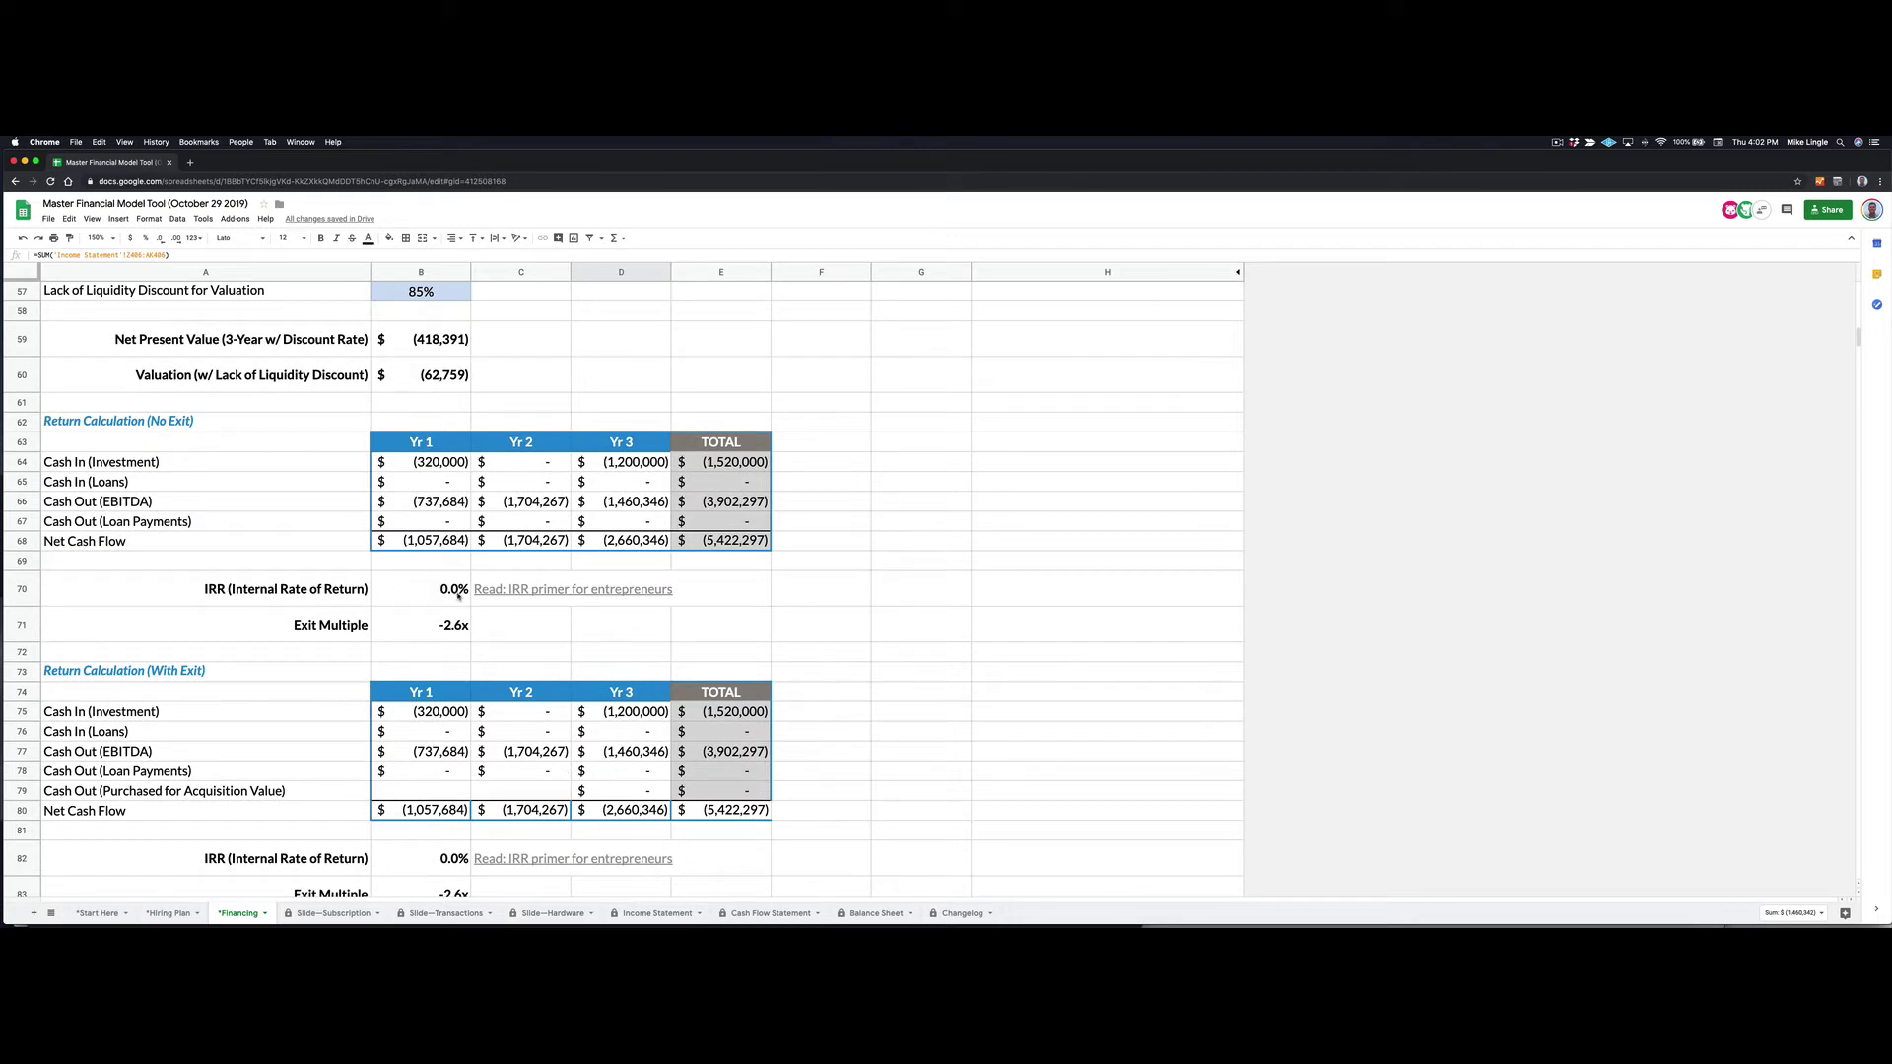
scroll(518, 635, "down", 3)
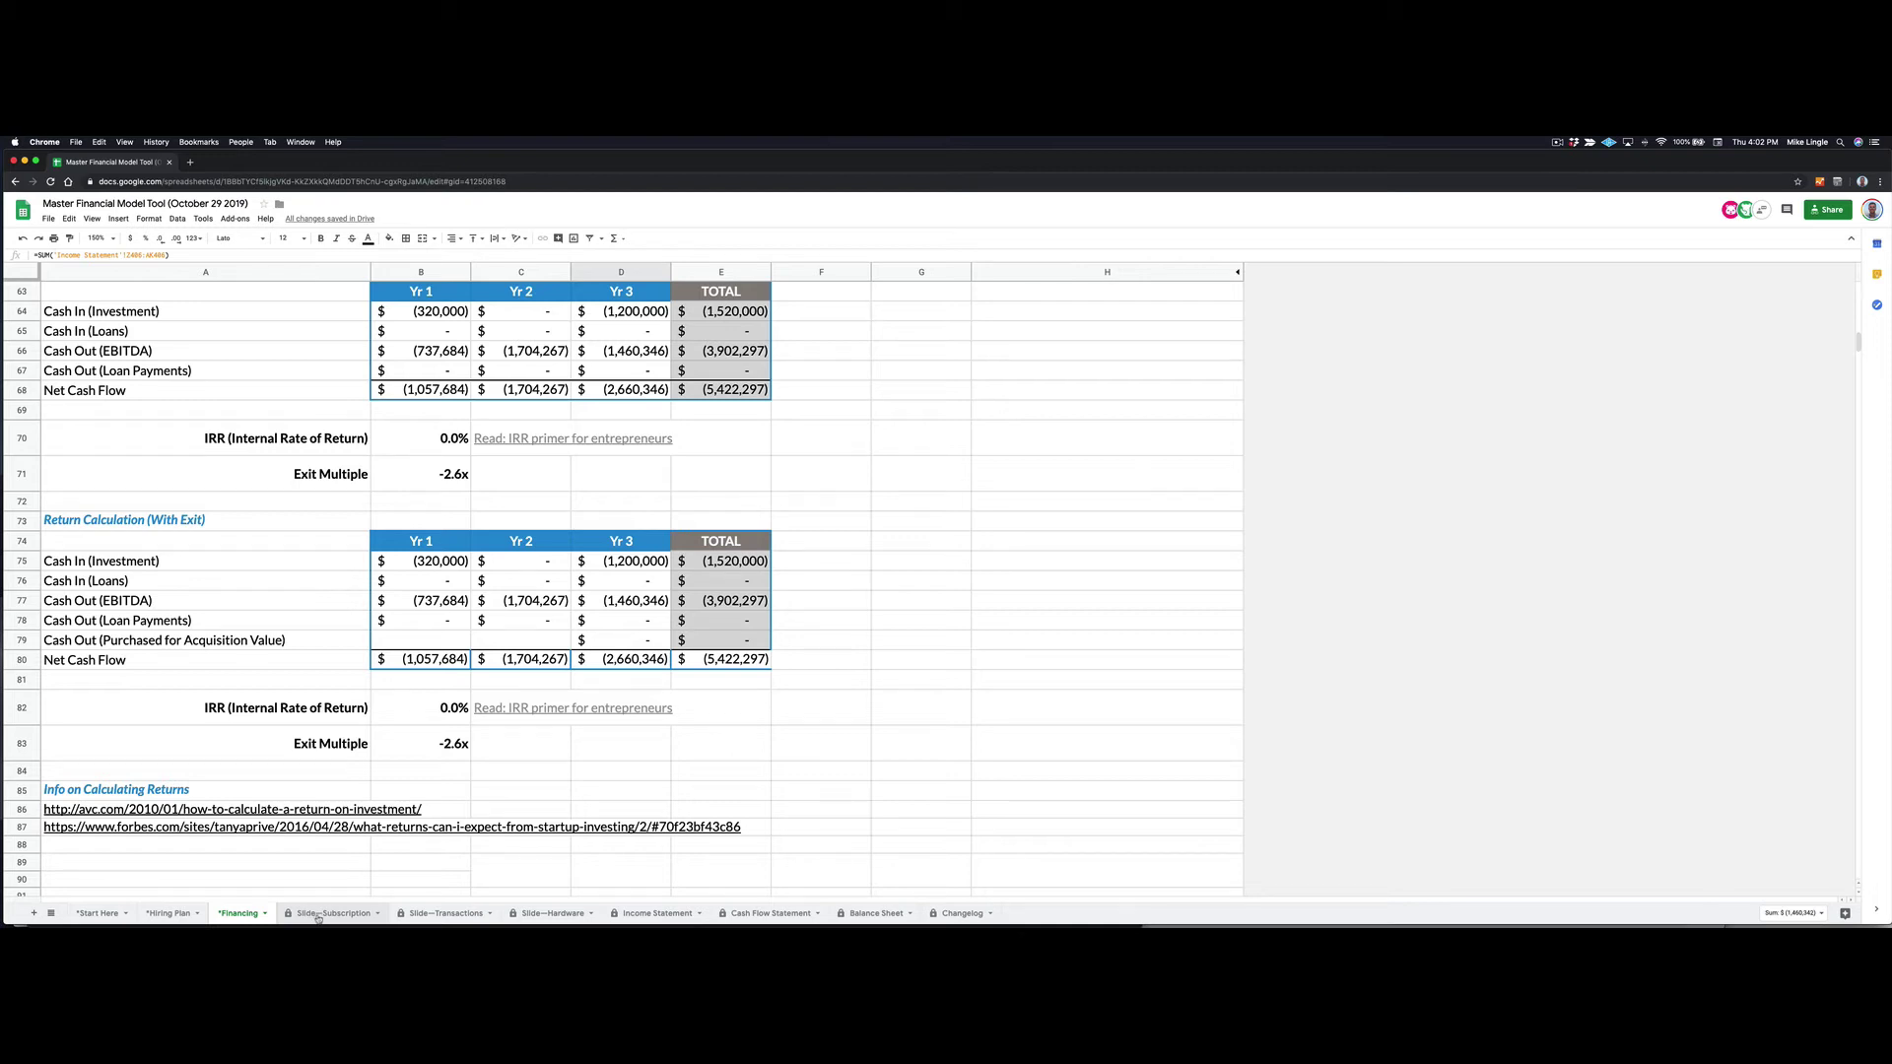
- Show the Financial Projections slide again, with Year 3 revenue of $3,769K and cash of -$4,642K
left_click(321, 916)
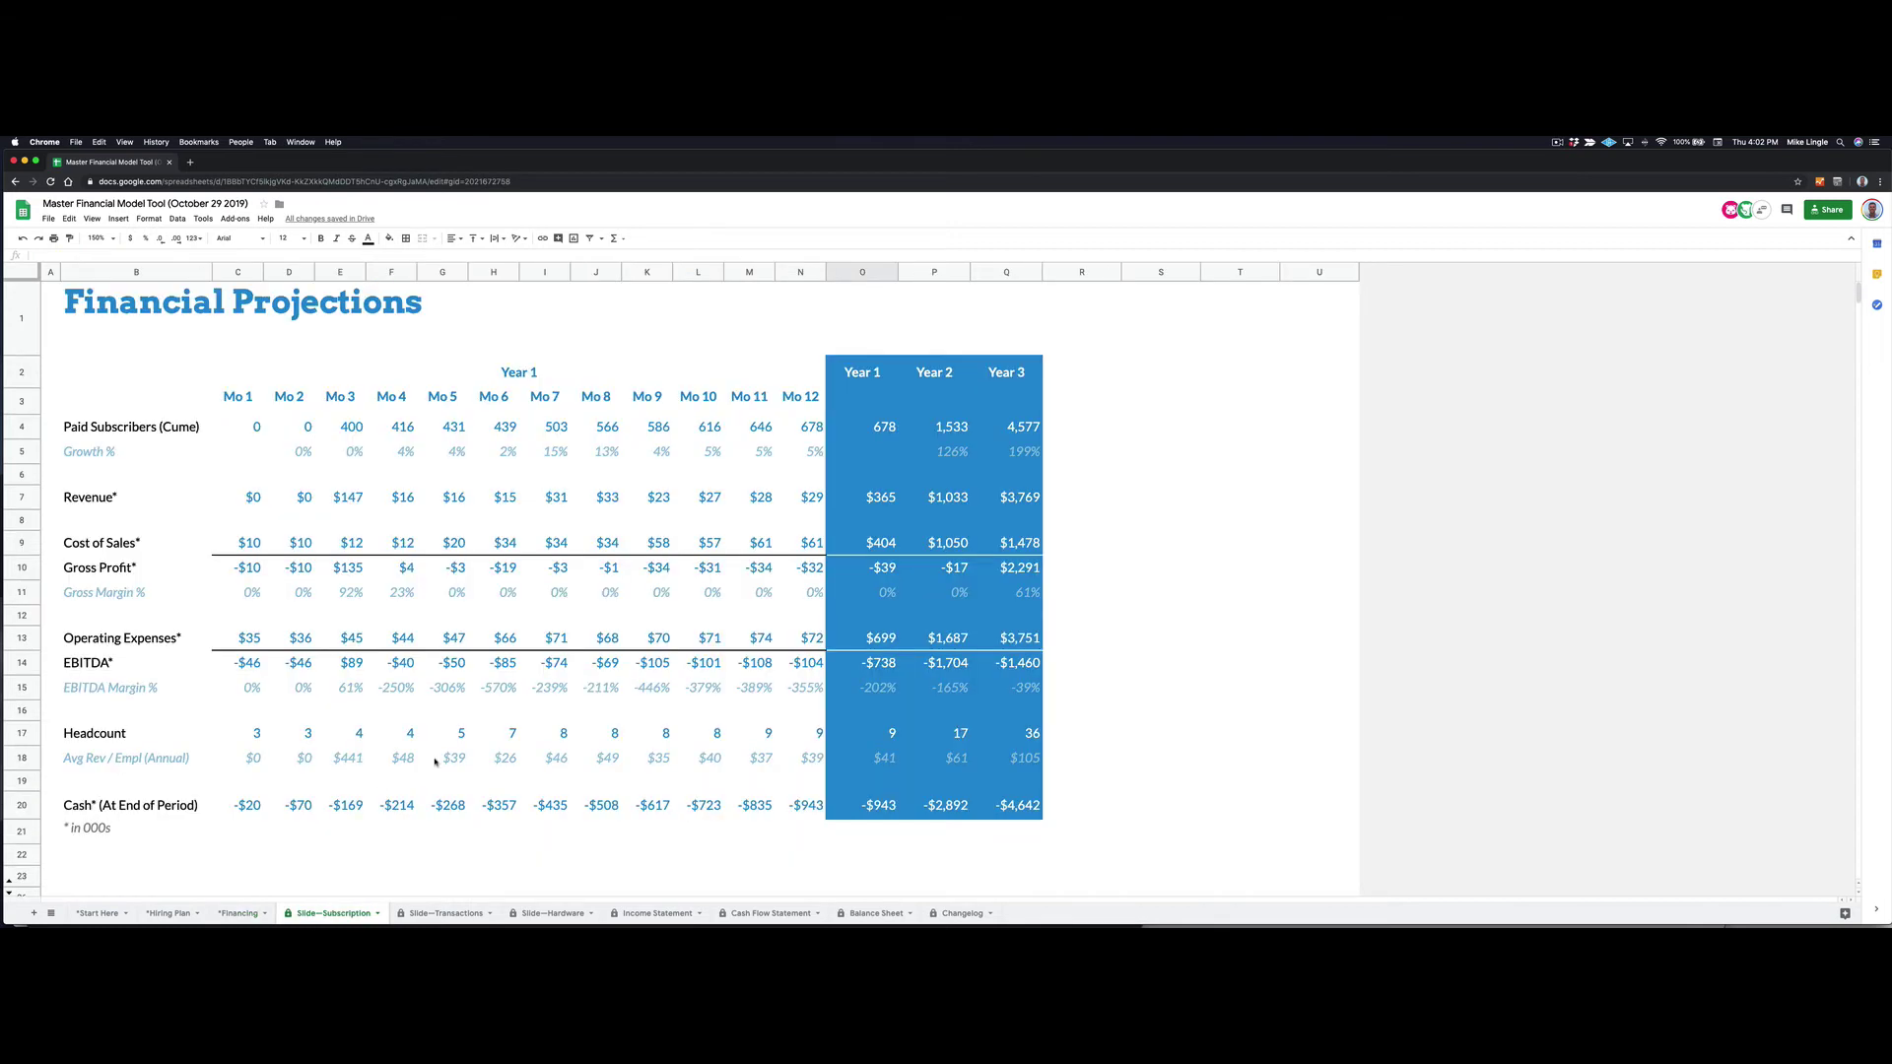